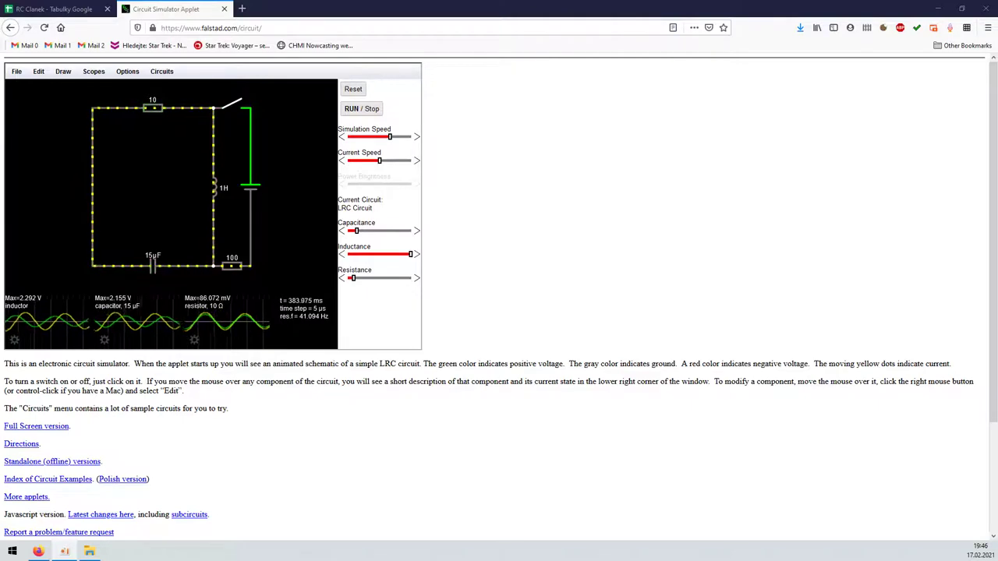
- Switch to the RC Clanek spreadsheet and enter the labels R in A1 and C in A2
left_click(48, 7)
left_click(62, 140)
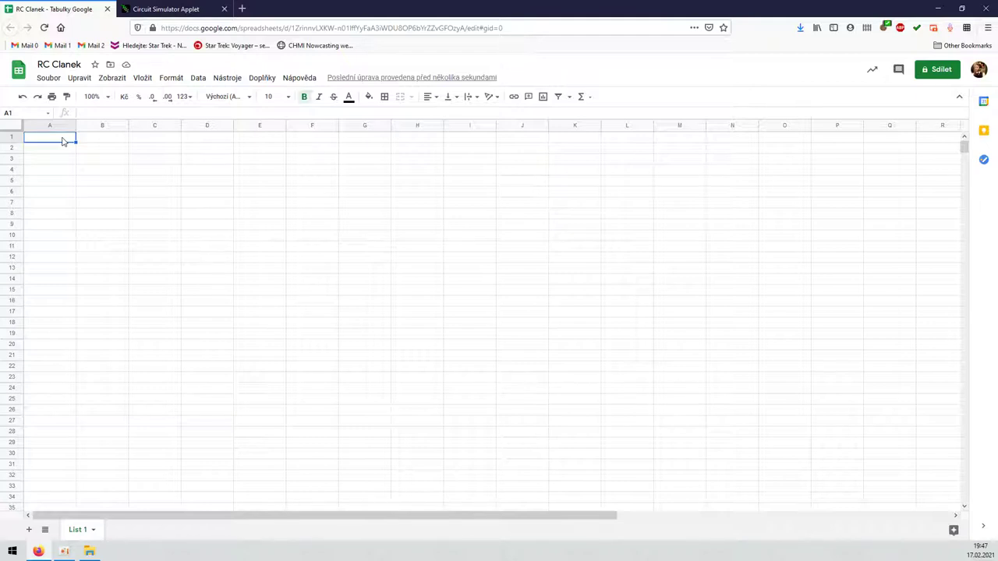
type("R")
key("Return")
type("C")
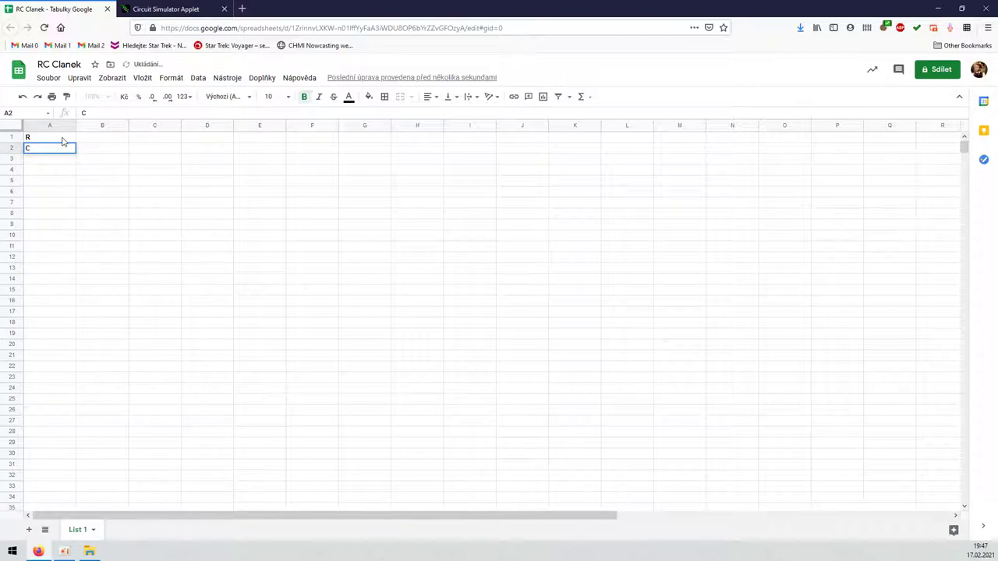
- Enter the resistance value 220 in B1 with the unit Ohm in C1
key("Tab")
key("Up")
type("220")
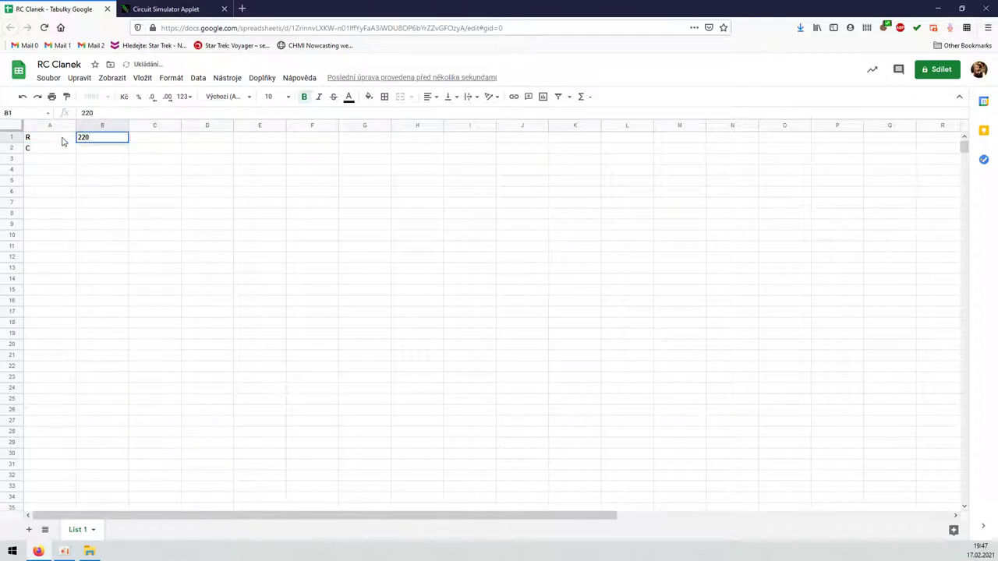
key("Tab")
type("Ohm")
key("Return")
- Enter the capacitance value 10 in B2 with the unit uF in C2
key("Left")
type("10")
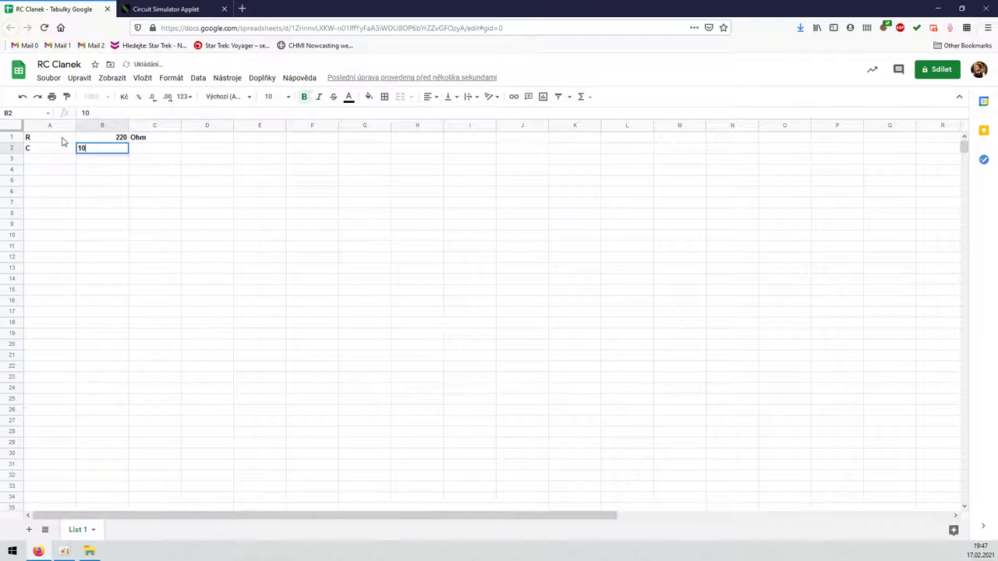
key("Tab")
type("uF")
key("BackSpace")
type("F")
key("Return")
- Label cell A4 as "f zlomova" for the cutoff frequency
key("Down")
key("Left")
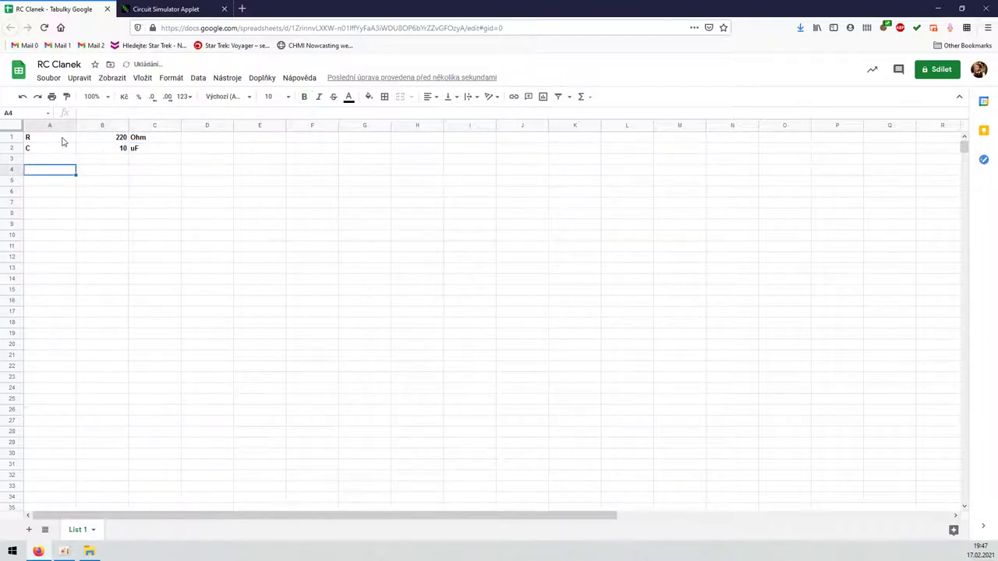
type("f zlomova")
key("Return")
- Calculate the cutoff frequency in B4 with the formula =1/(2*PI()*B1*B2*1e-6)
key("Up")
key("Right")
type("=1/")
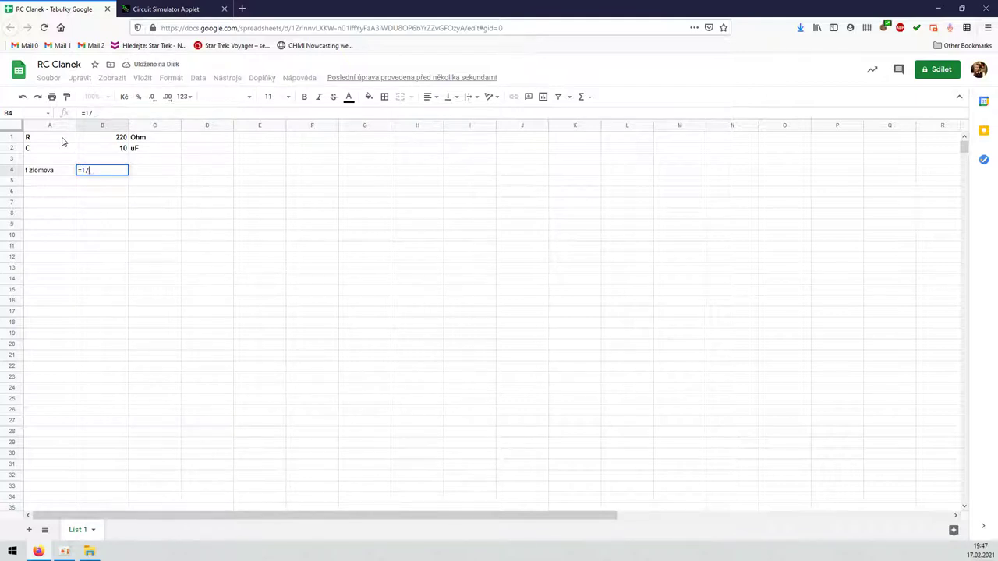
type("(2*PI()*")
left_click(97, 142)
type("*")
left_click(117, 149)
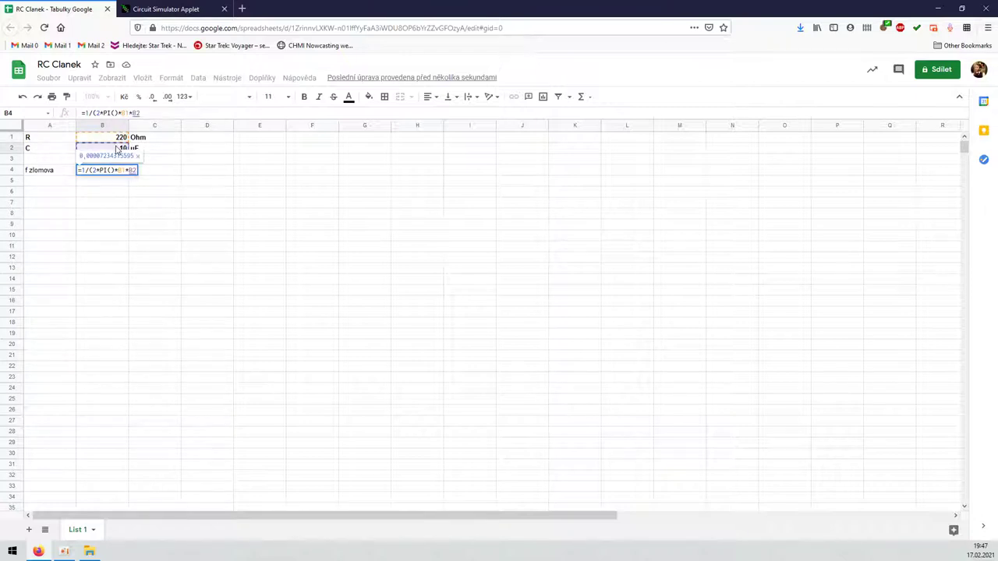
type("*")
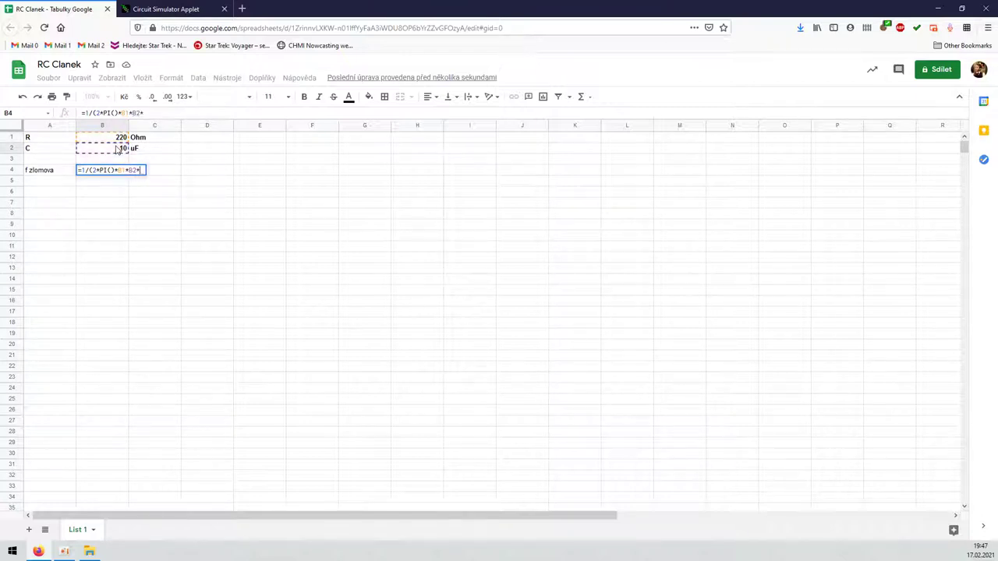
type("1")
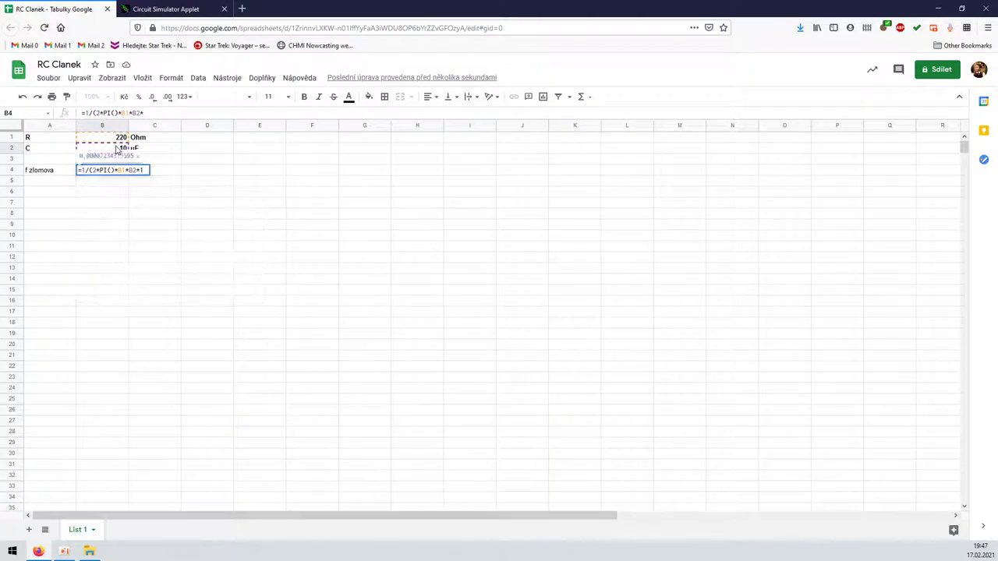
type("e-6)")
key("Return")
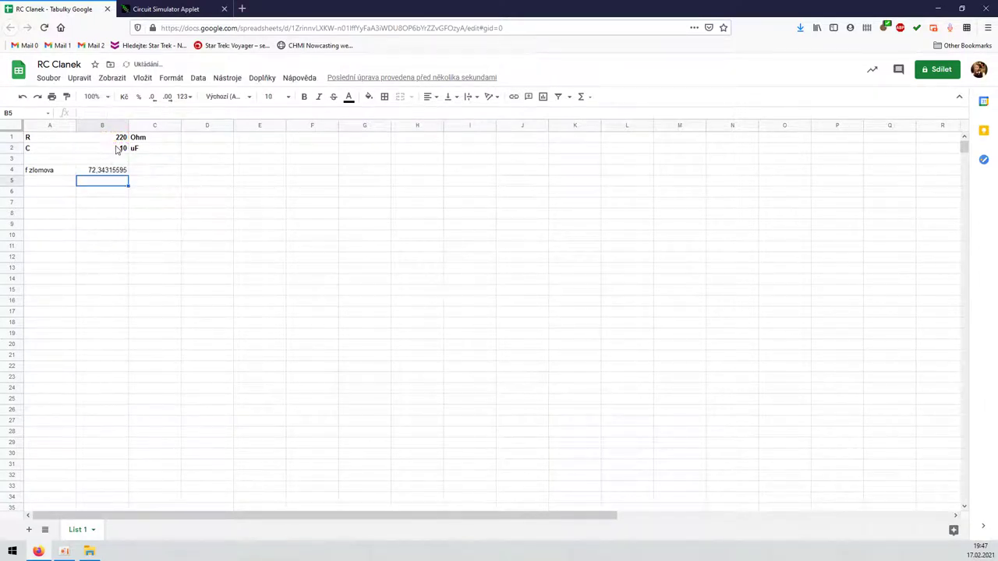
key("Up")
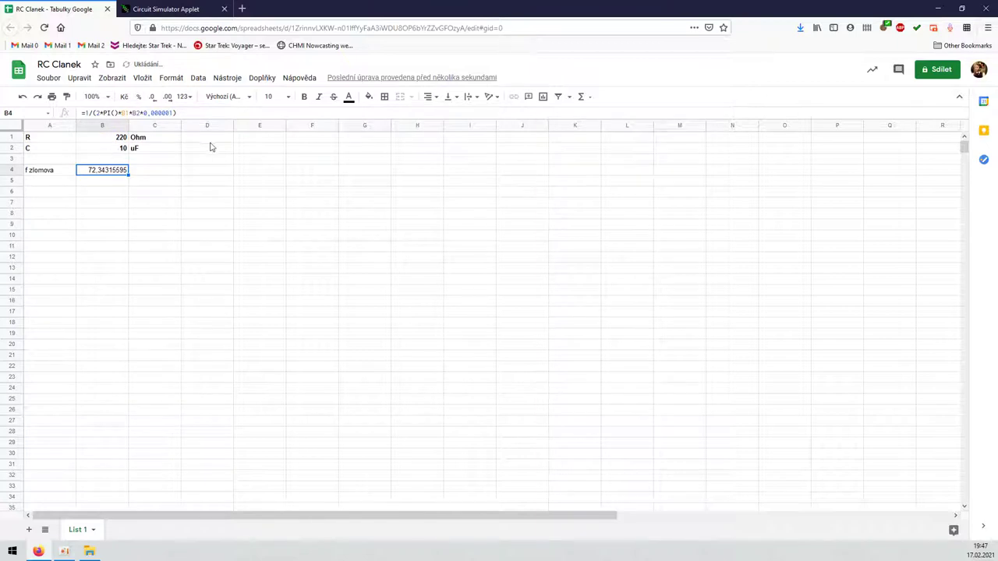
- Add the desired frequency in row 6, with the label "chci frekvenci" in A6 and 100 in B6
left_click(46, 194)
type("chci frekvenci")
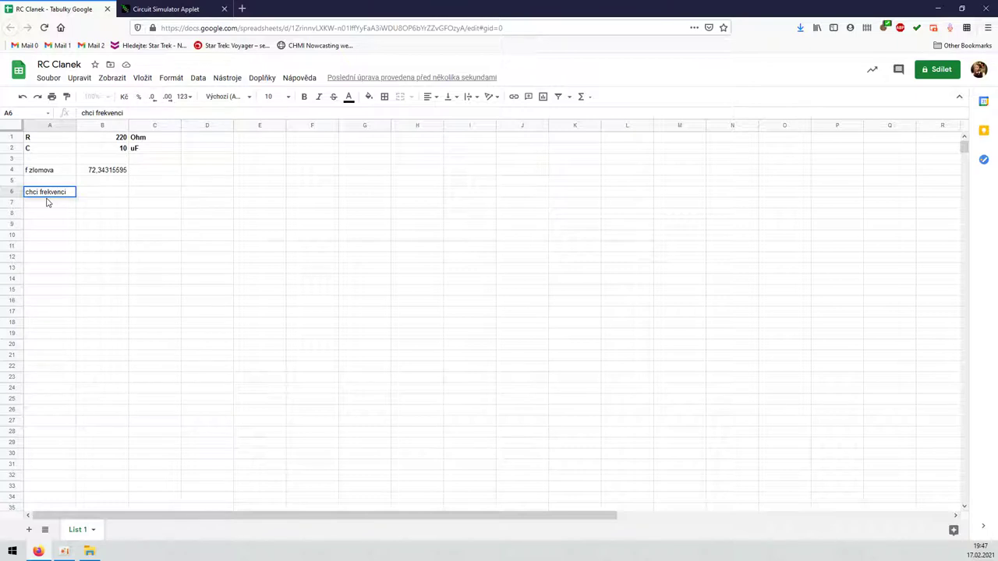
key("Tab")
type("100")
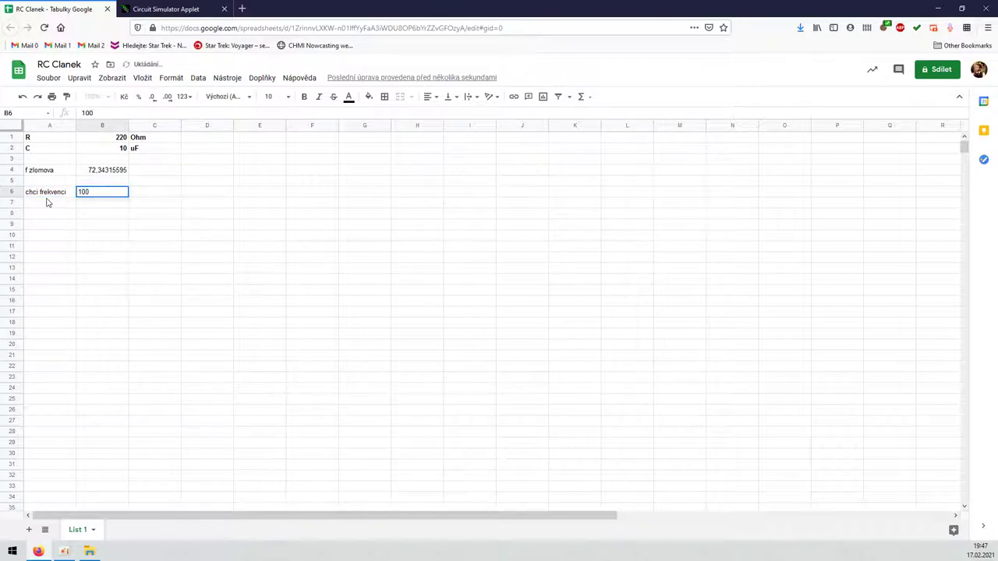
- Add the unit Hz beside the cutoff frequency in C4 and the desired frequency in C6
key("Tab")
key("Up")
key("Up")
type("Hz")
key("Down")
key("Down")
type("Hz")
key("Up")
key("Up")
key("Up")
key("Up")
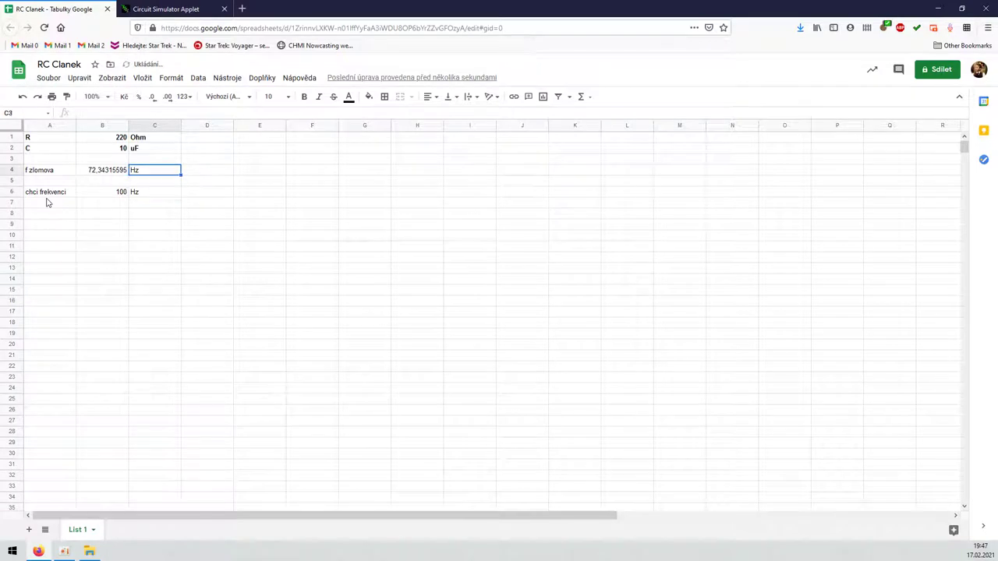
- Try capacitance values of 6, 7 and 7.5 in B2
left_click(123, 151)
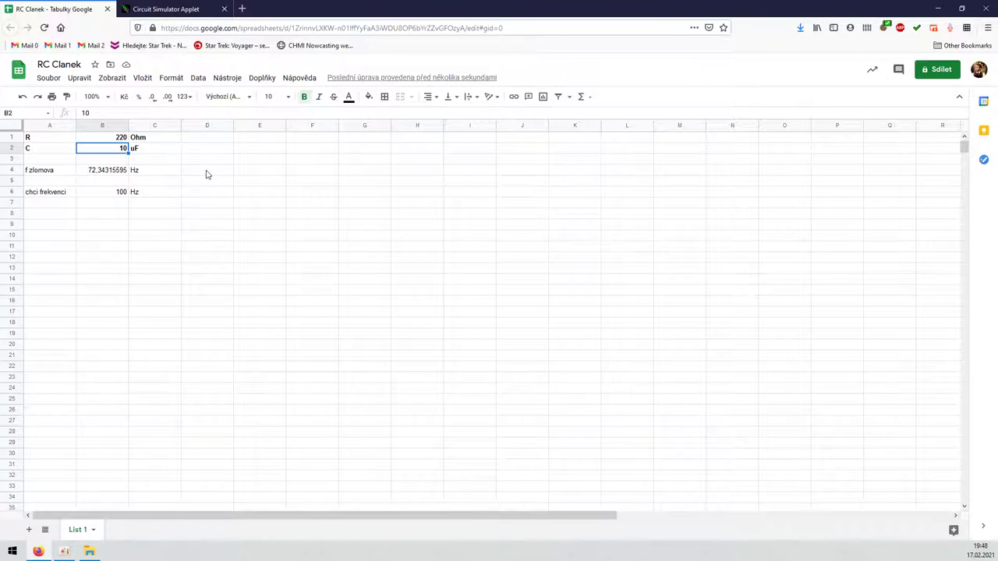
type("6")
key("Return")
key("Up")
type("7")
key("Return")
key("Up")
key("Return")
type(".5")
key("Return")
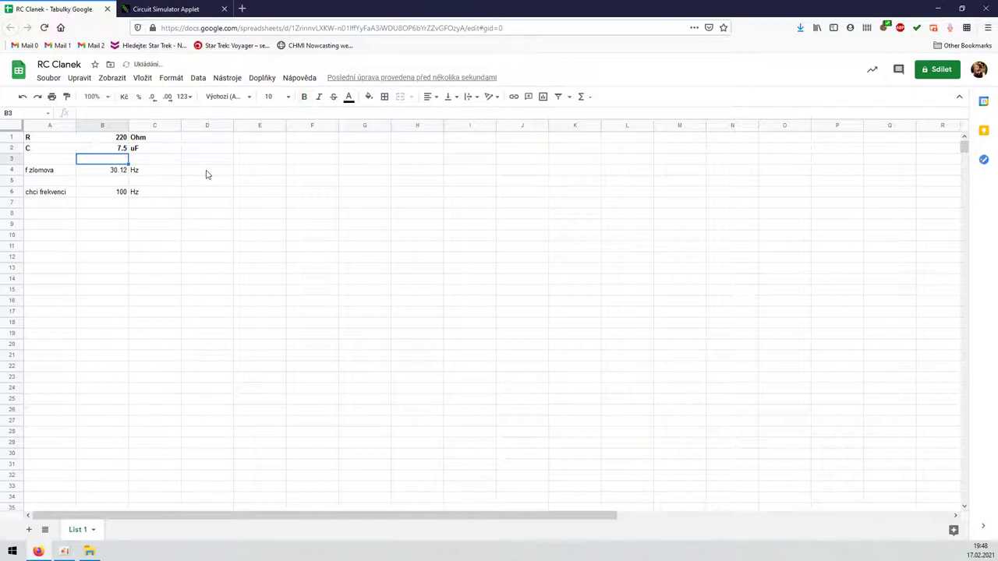
- Re-enter the capacitance in B2 as 7,5 with a decimal comma
key("Up")
key("Return")
key("Escape")
key("Return")
key("Escape")
key("Return")
key("BackSpace")
key("BackSpace")
key("BackSpace")
key("BackSpace")
key("BackSpace")
key("BackSpace")
key("BackSpace")
type(",5")
key("Return")
key("Up")
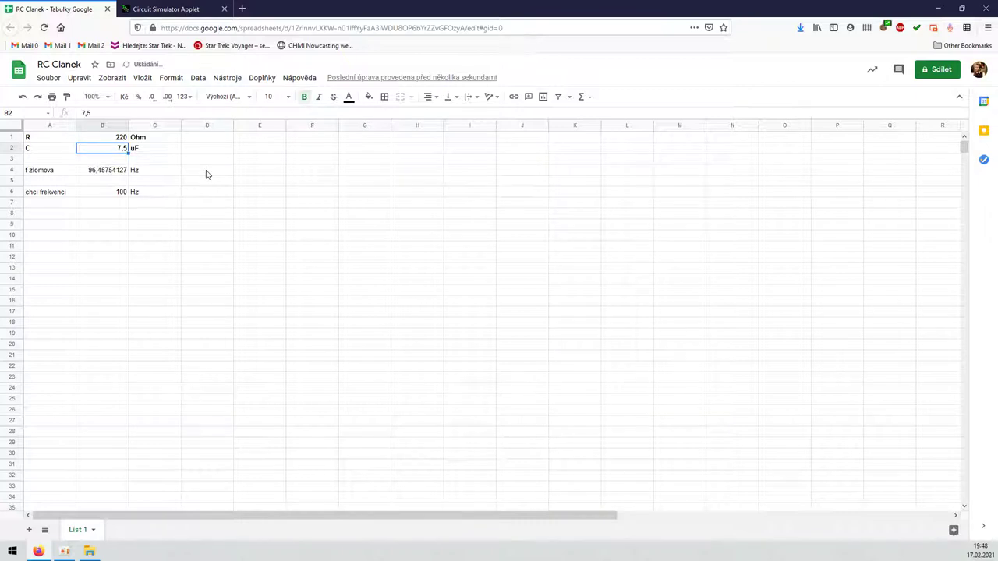
- Set the capacitance in B2 to 7,2
key("Return")
key("BackSpace")
type("2")
key("Return")
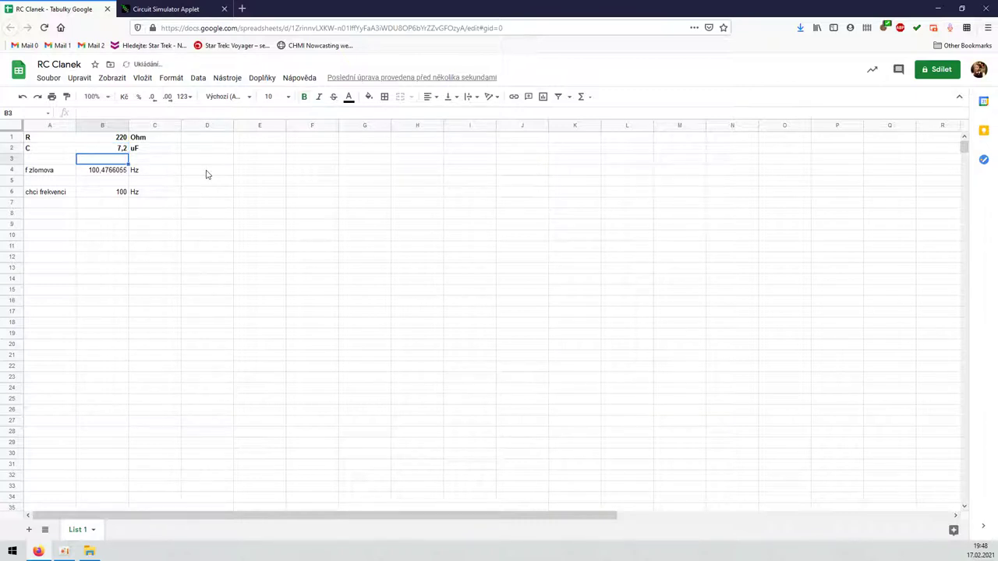
key("Up")
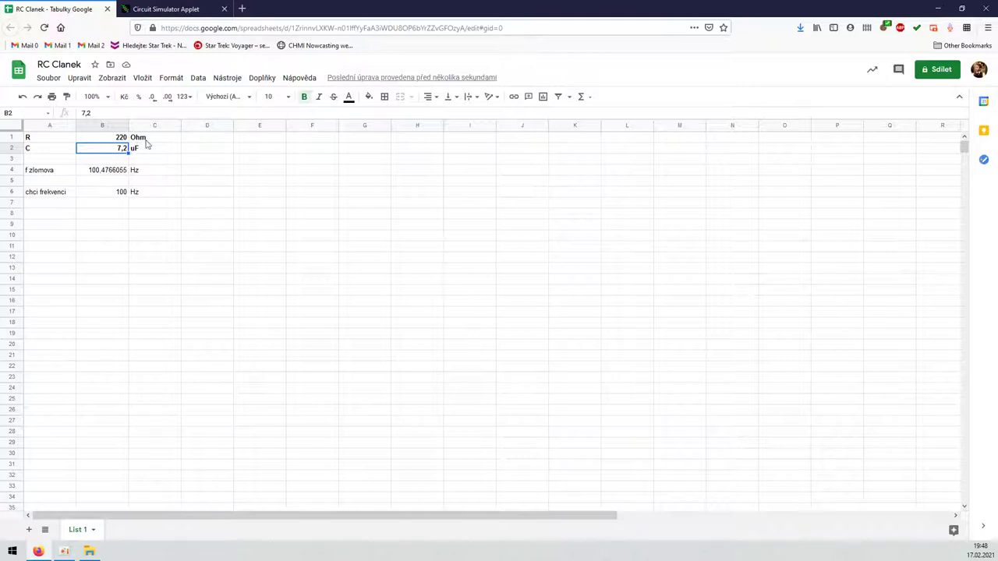
- Switch to the Circuit Simulator Applet and start a blank circuit
left_click(150, 10)
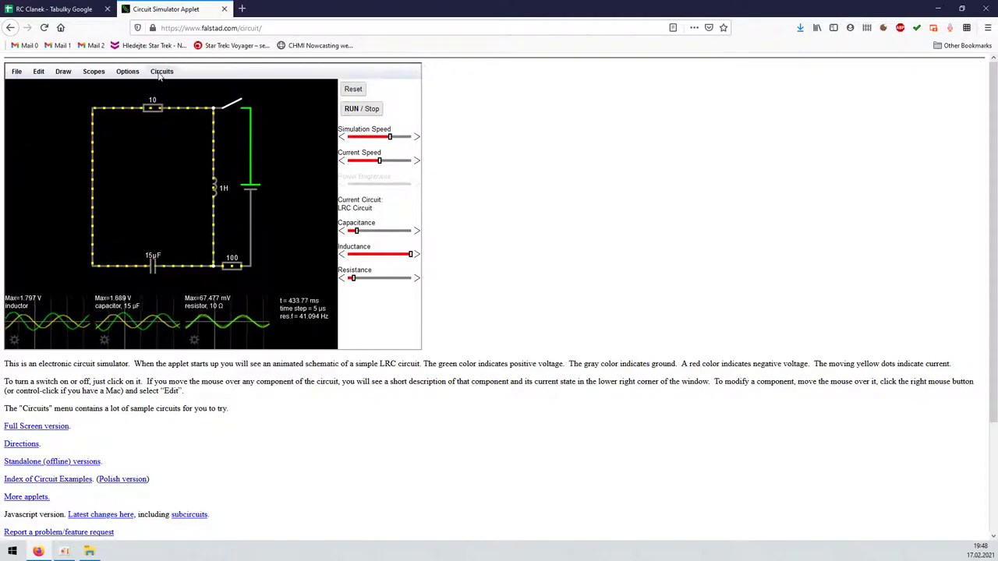
left_click(162, 71)
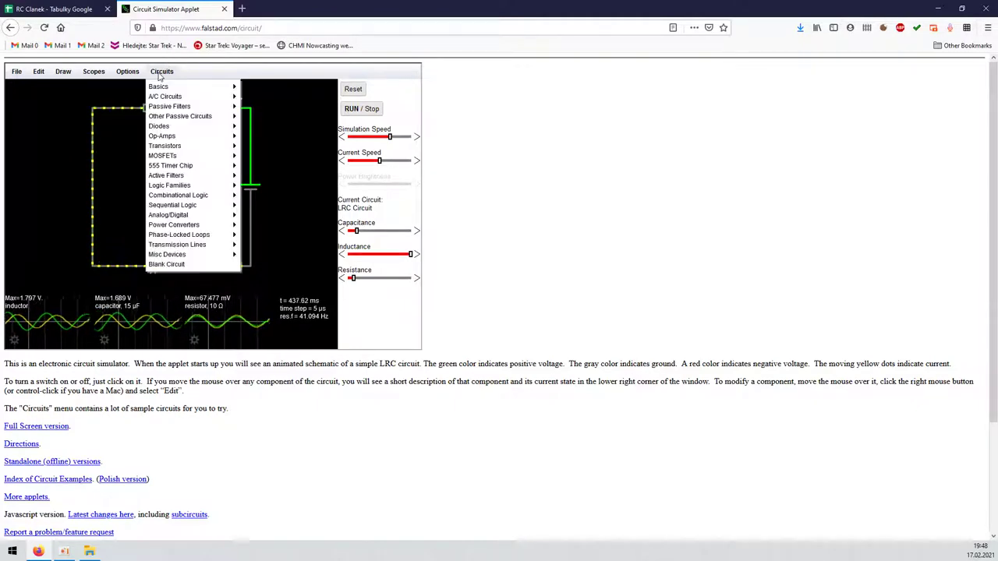
left_click(171, 266)
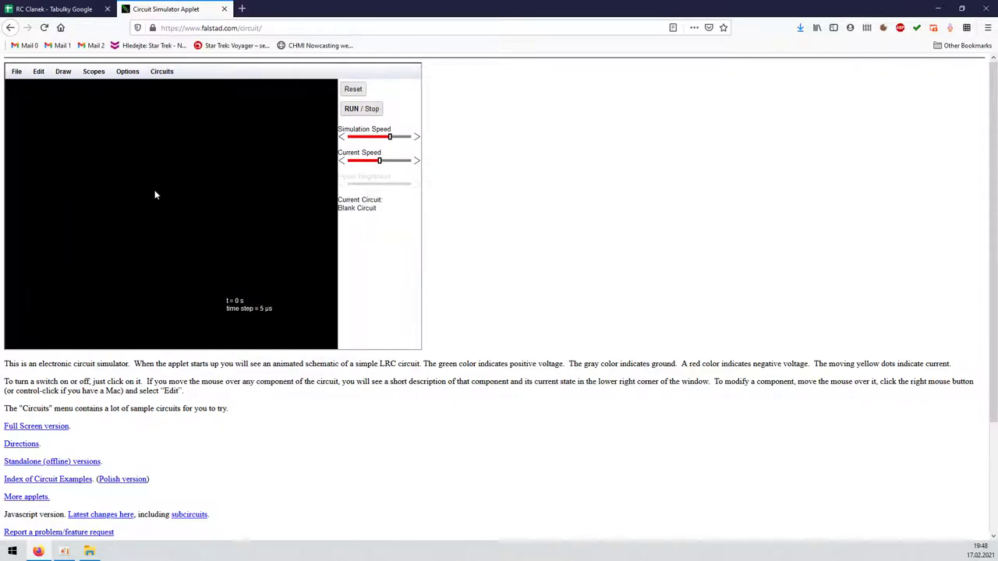
- Draw a horizontal resistor and a vertical capacitor running down from the resistor's right end
key("r")
mouse_move(55, 153)
left_mouse_down()
mouse_move(160, 155)
mouse_move(161, 229)
left_mouse_up()
key("c")
- Close the loop with a 2-terminal A/C voltage source on the left and a bottom wire, grounded below the capacitor
right_click(53, 181)
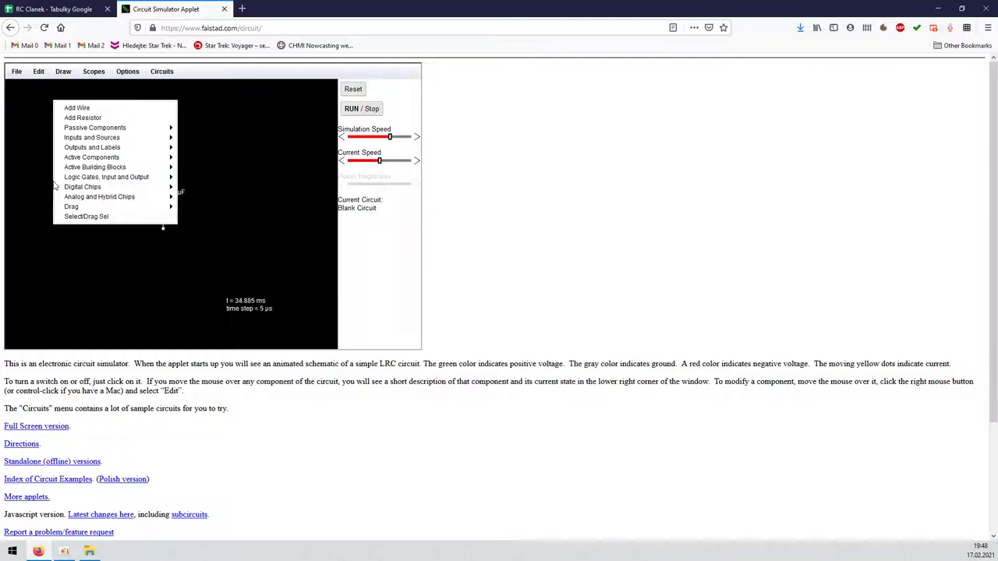
mouse_move(98, 138)
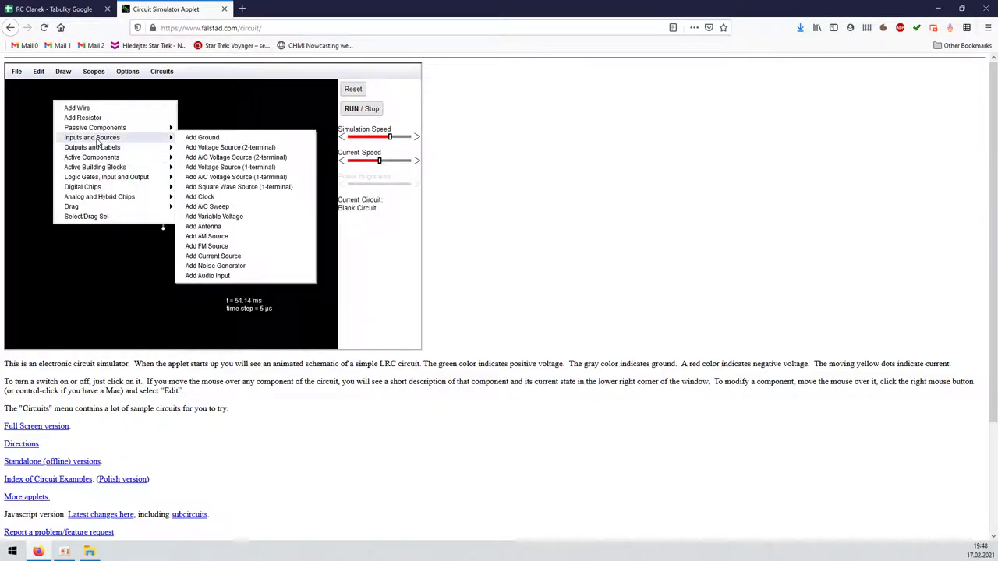
left_click(220, 160)
left_click_drag(53, 153, 163, 228)
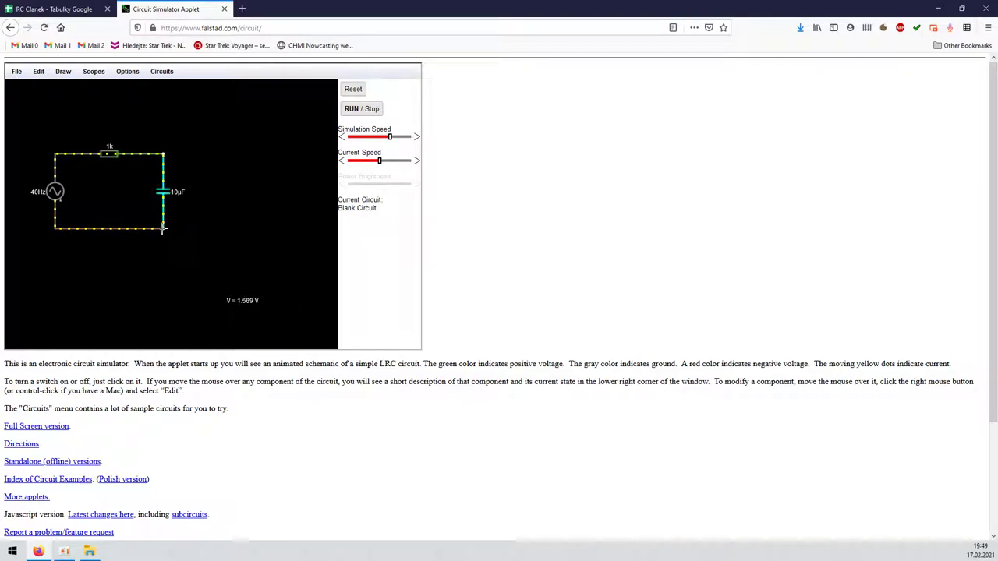
left_click_drag(164, 238, 163, 278)
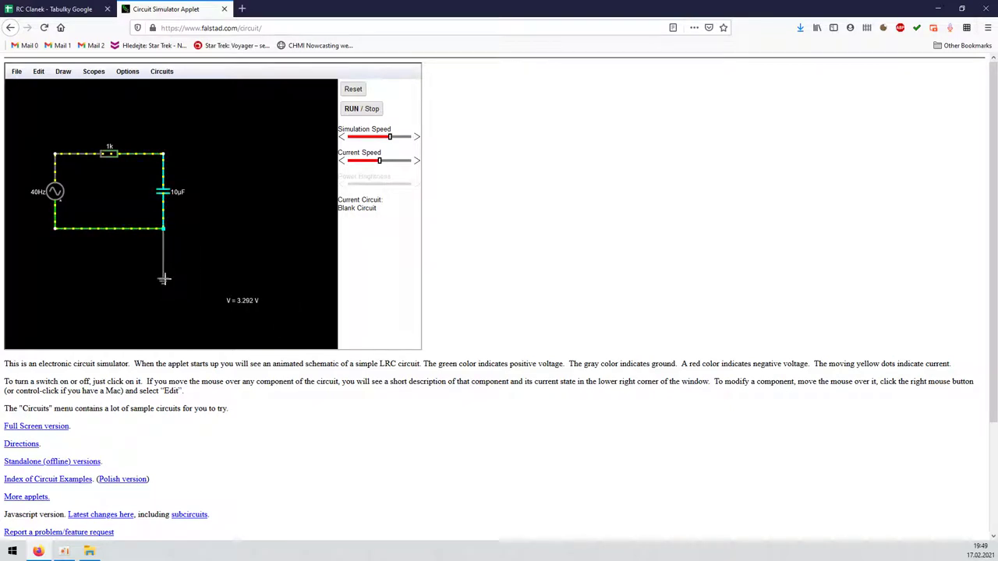
- Add an analog output extending right from the node between the resistor and the capacitor
right_click(162, 154)
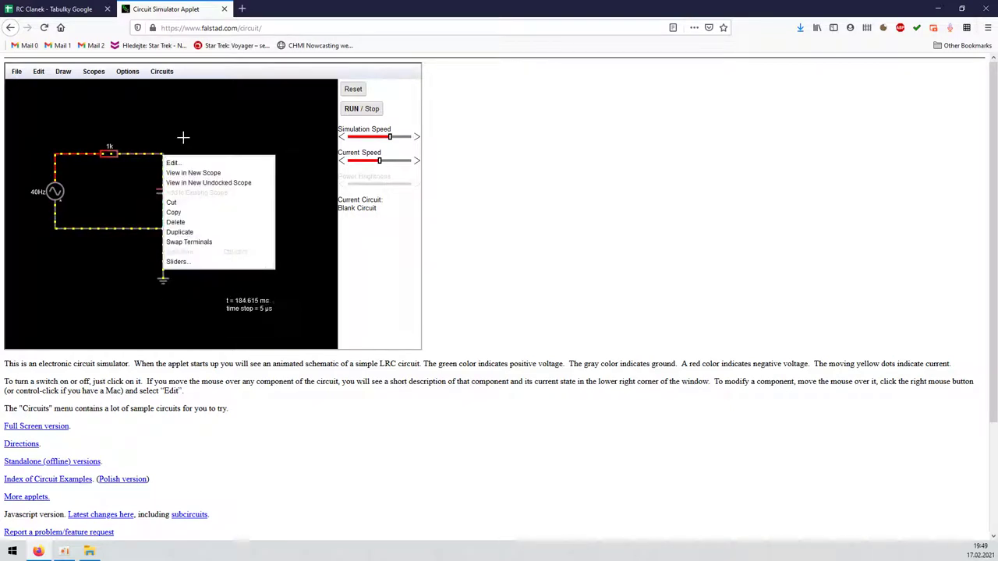
left_click(183, 137)
right_click(185, 134)
mouse_move(187, 139)
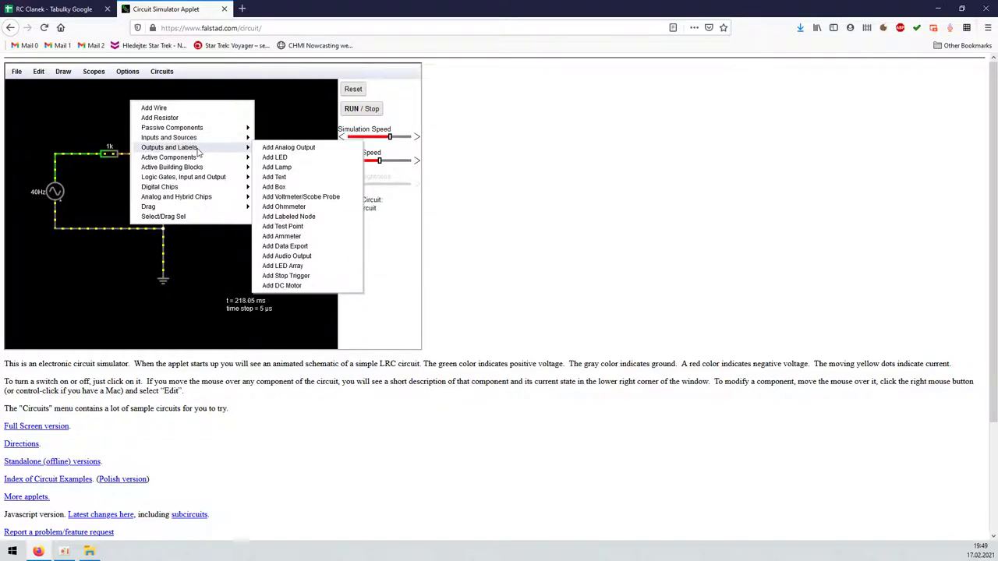
left_click(264, 148)
left_click_drag(163, 154, 262, 153)
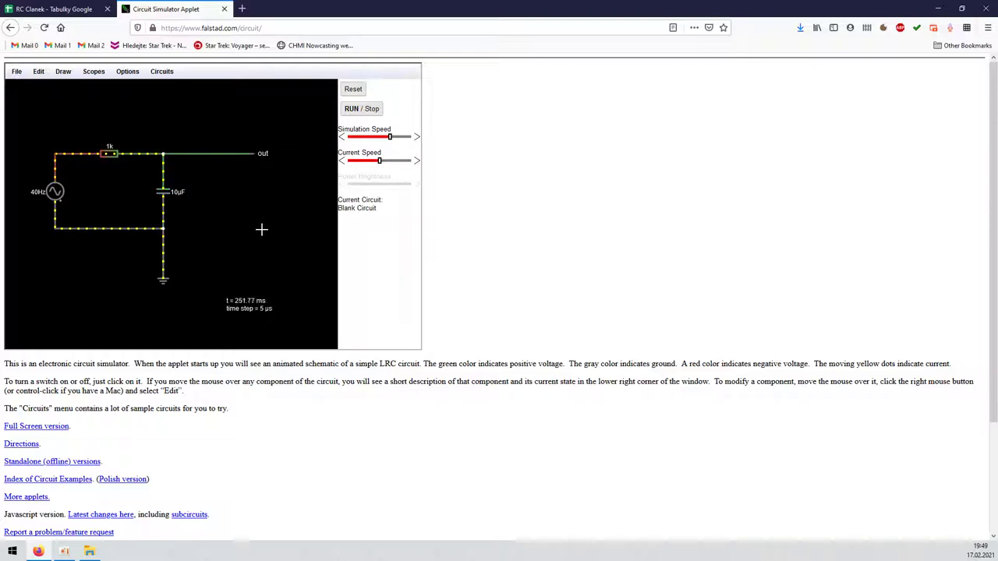
- Show the output signal in a new scope and increase the simulation speed
right_click(224, 155)
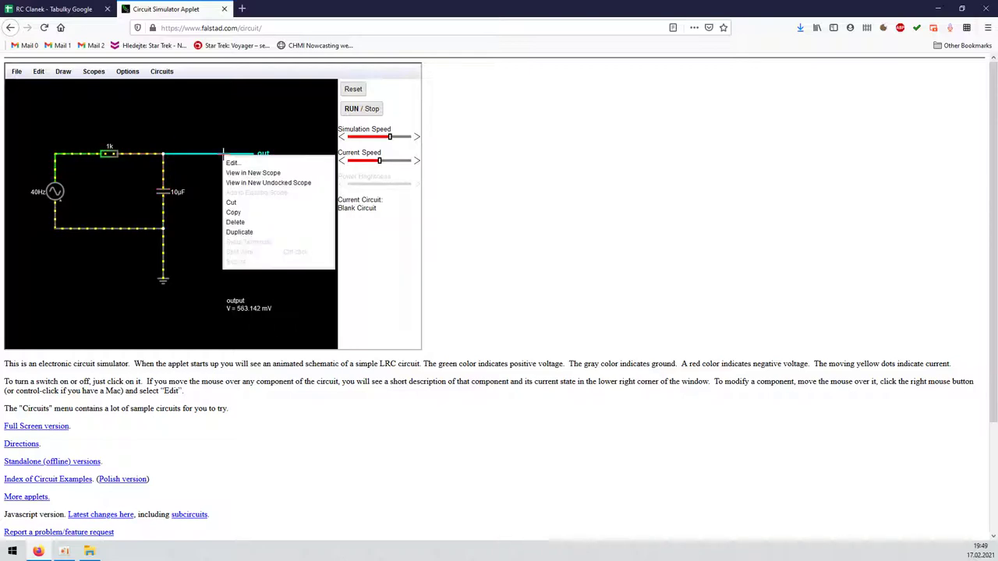
left_click(235, 173)
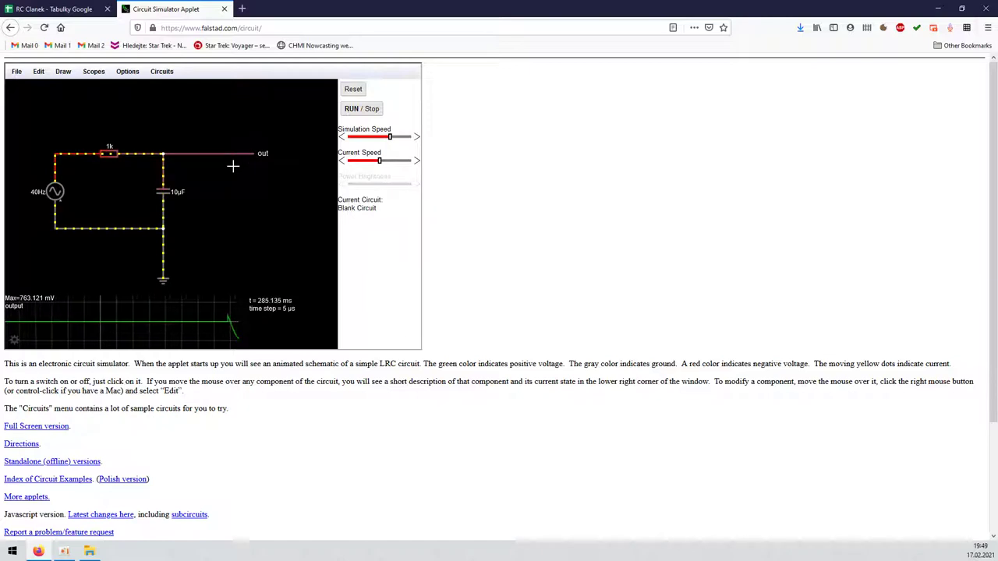
left_click_drag(390, 137, 401, 137)
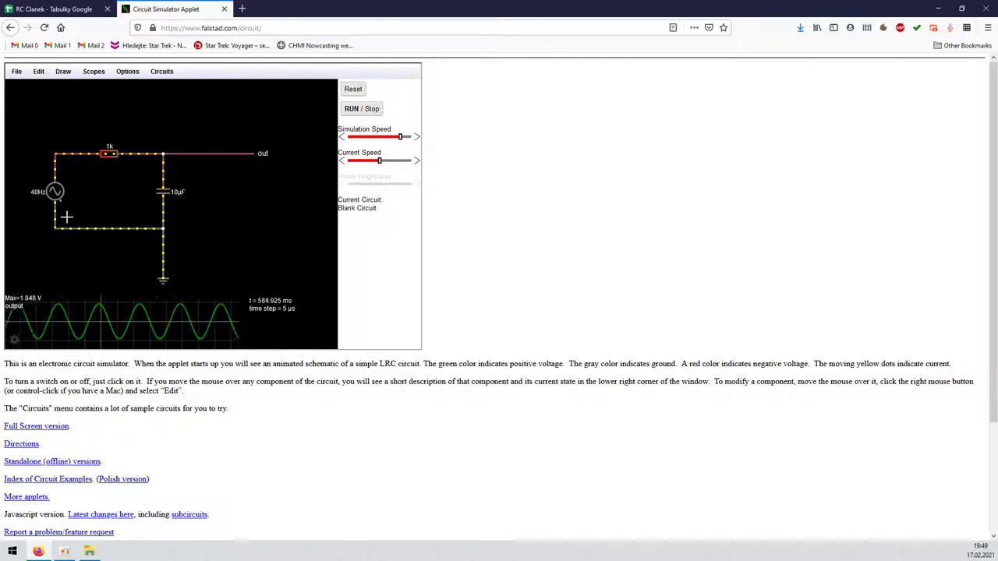
- Add an adjustable frequency slider for the A/C source with a maximum value of 500 Hz
left_click(72, 300)
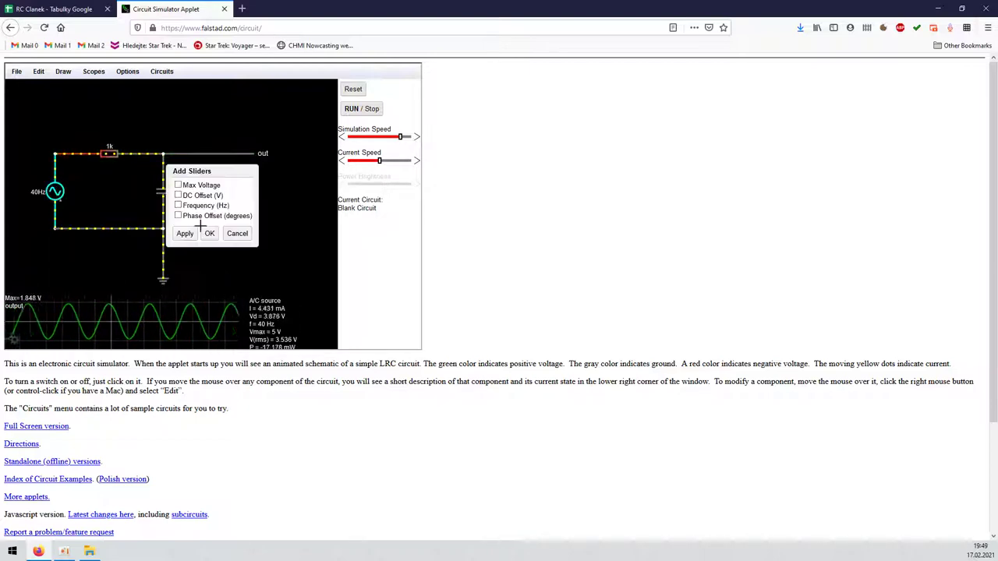
left_click(216, 206)
key("Tab")
key("Tab")
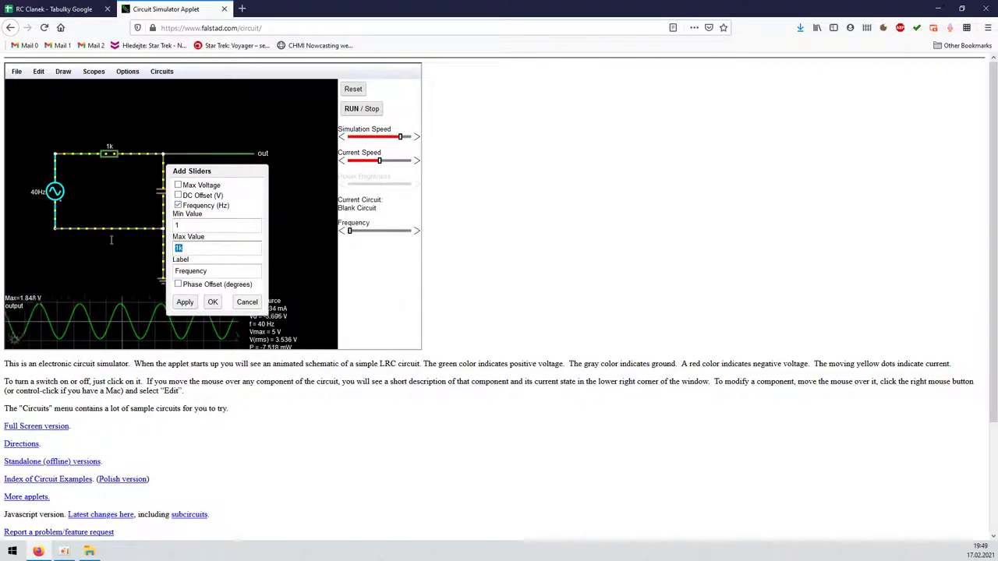
type("500")
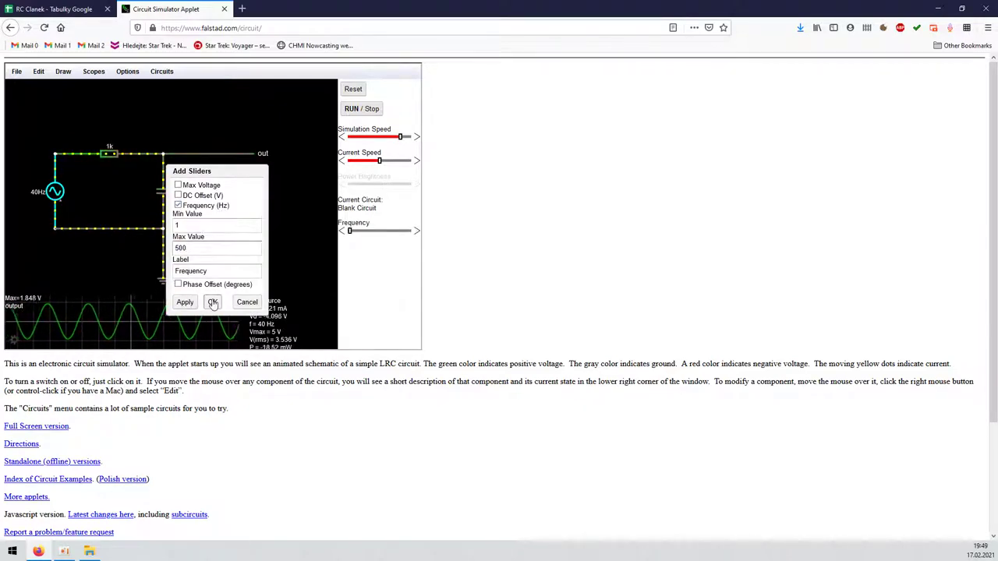
left_click(212, 303)
- Vary the source frequency down to 1 Hz and up to about 70.9 Hz, and slightly increase the simulation speed
mouse_move(351, 233)
left_mouse_down()
mouse_move(363, 234)
mouse_move(335, 231)
left_mouse_up()
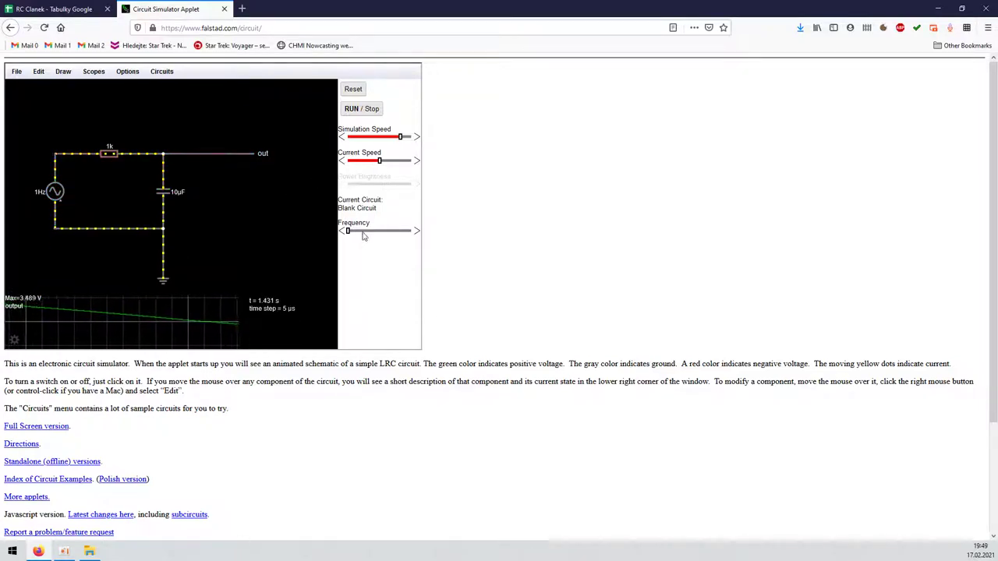
left_click_drag(348, 231, 357, 232)
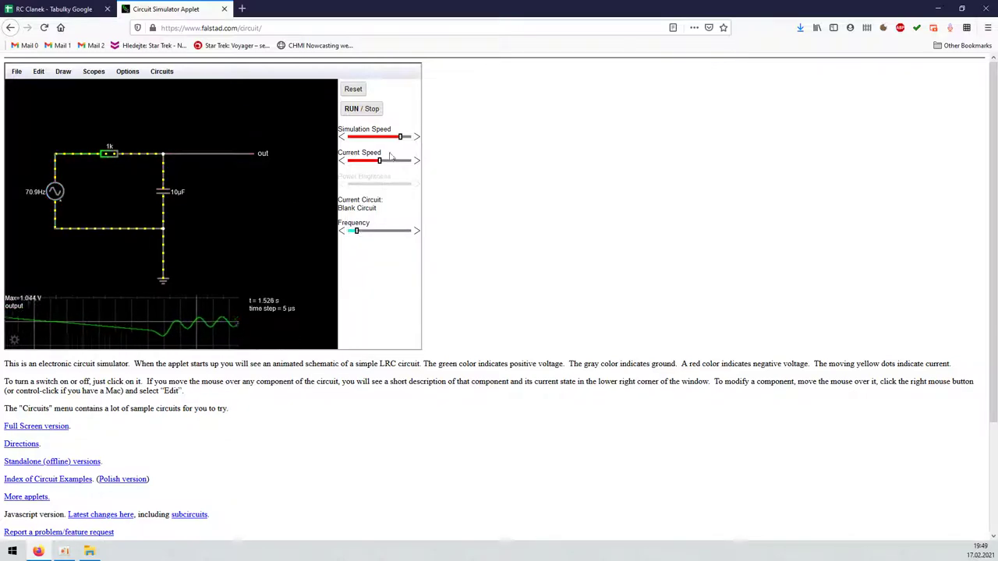
left_click_drag(398, 141, 404, 139)
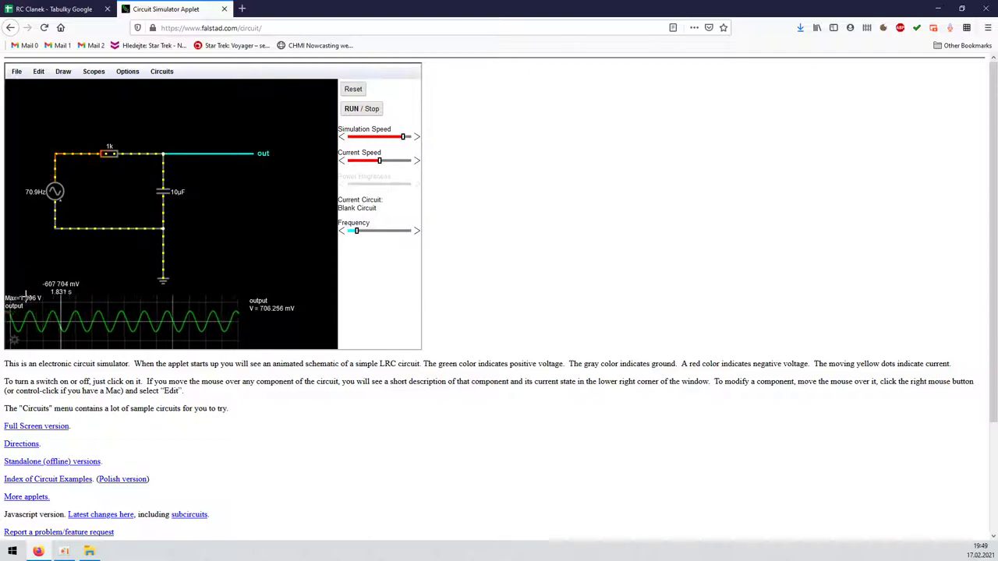
mouse_move(53, 191)
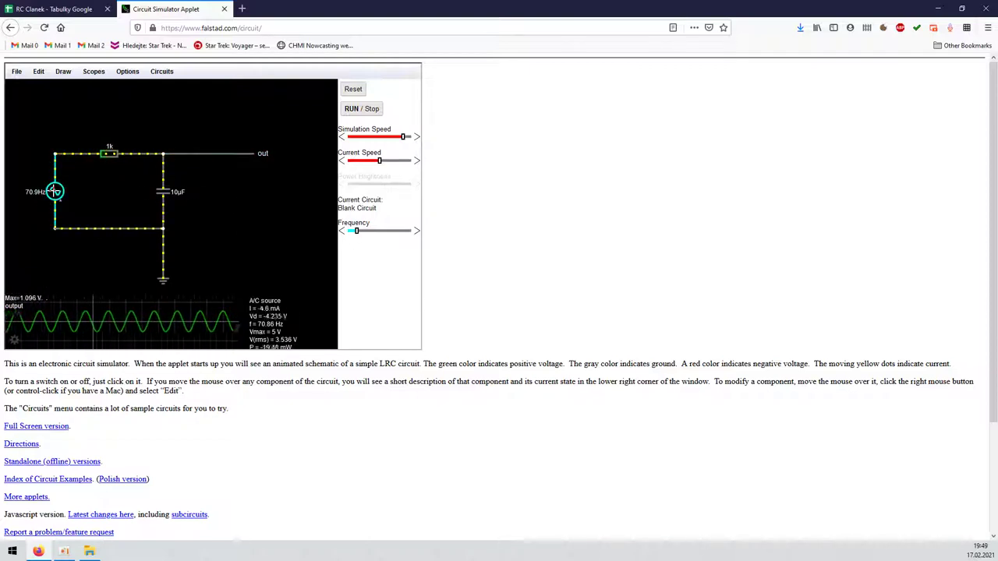
double_click(53, 191)
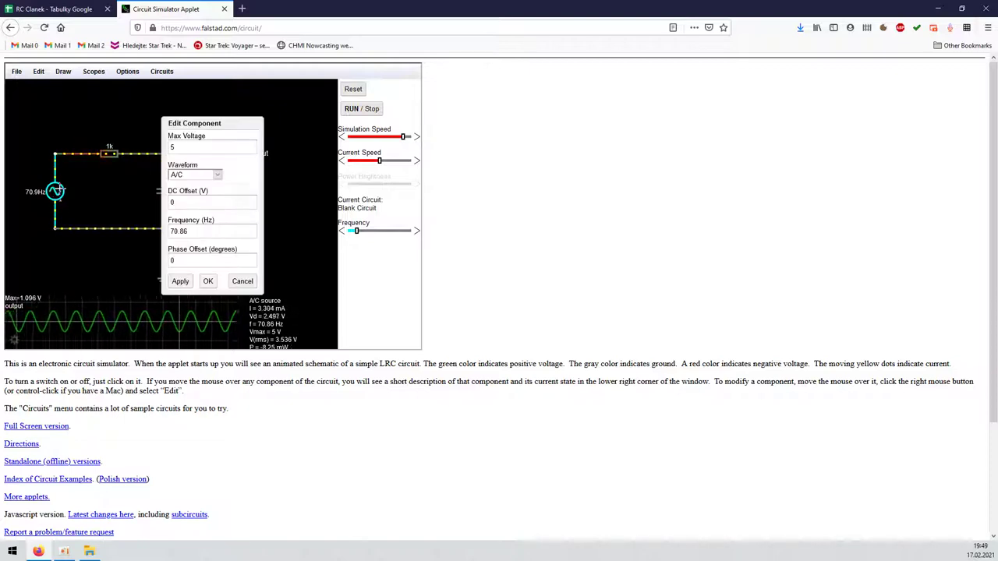
left_click_drag(198, 230, 141, 226)
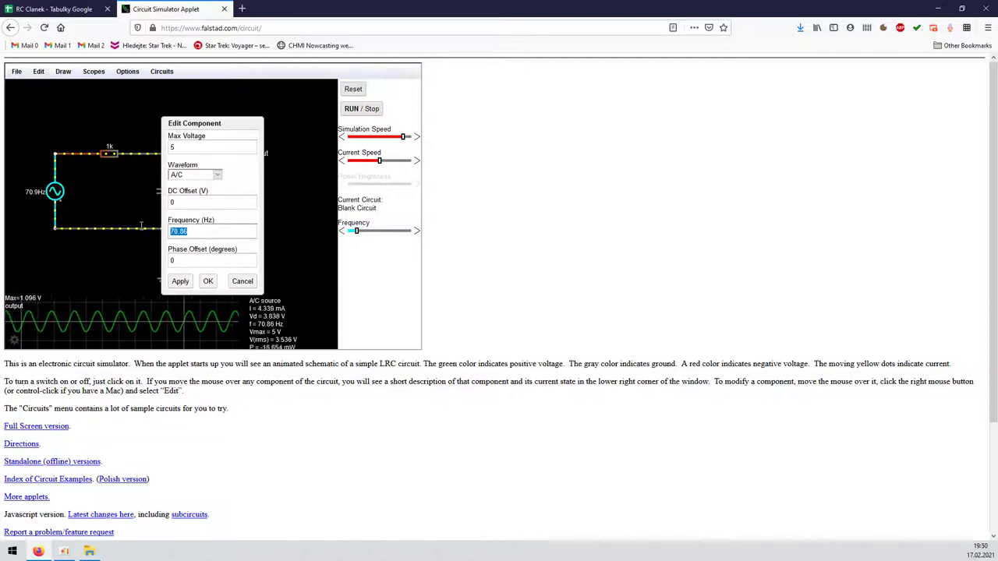
key("Return")
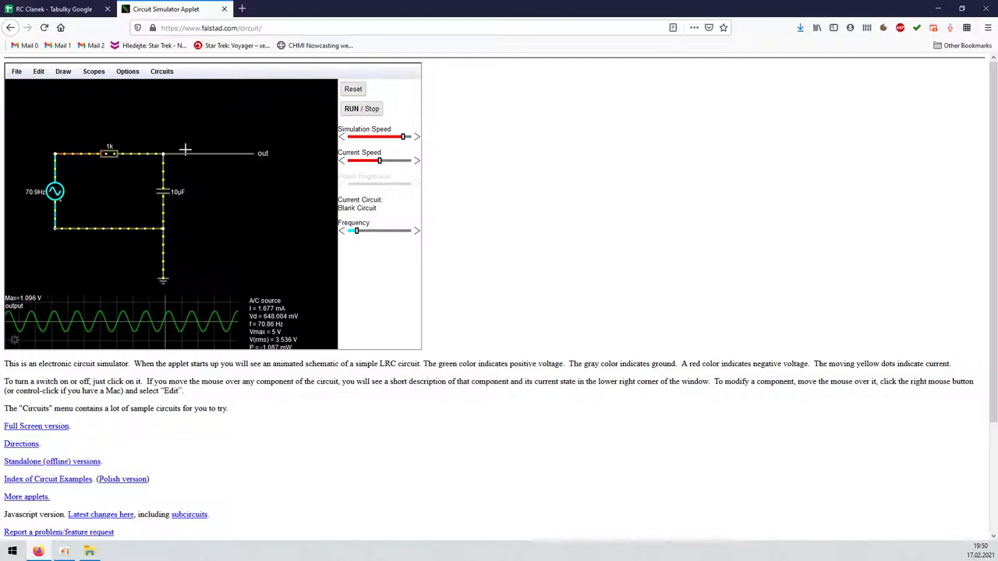
- Set the resistor's resistance to 220 ohms
double_click(110, 155)
left_click_drag(182, 204, 115, 201)
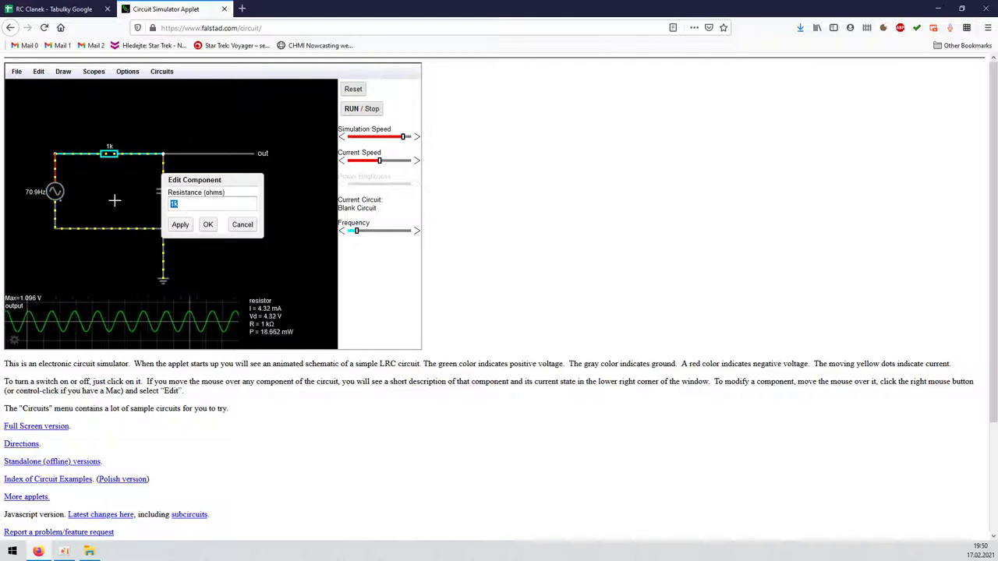
type("220")
left_click(207, 225)
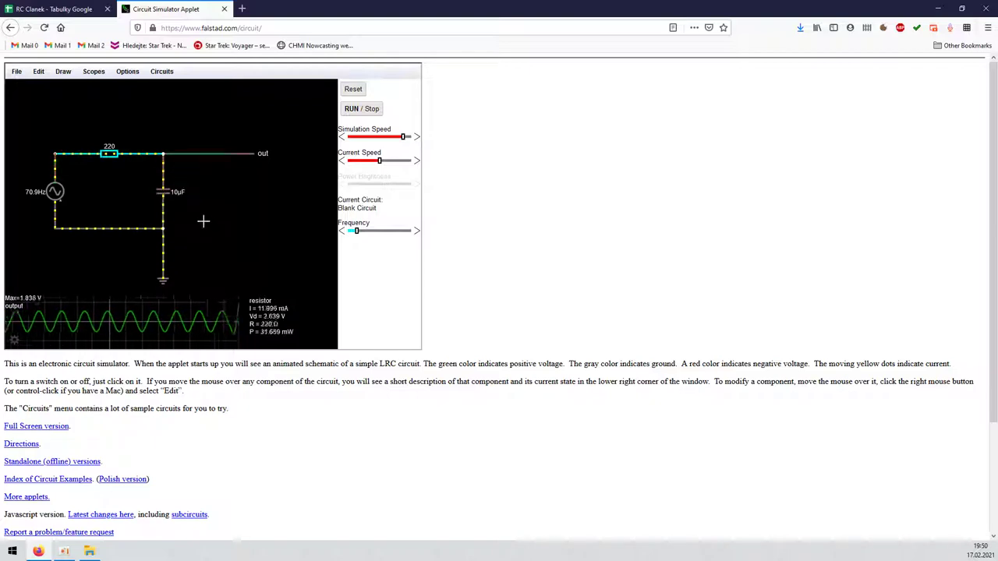
- Set the capacitor's capacitance to 7.2u and lower the source frequency to about 35.9 Hz
double_click(164, 196)
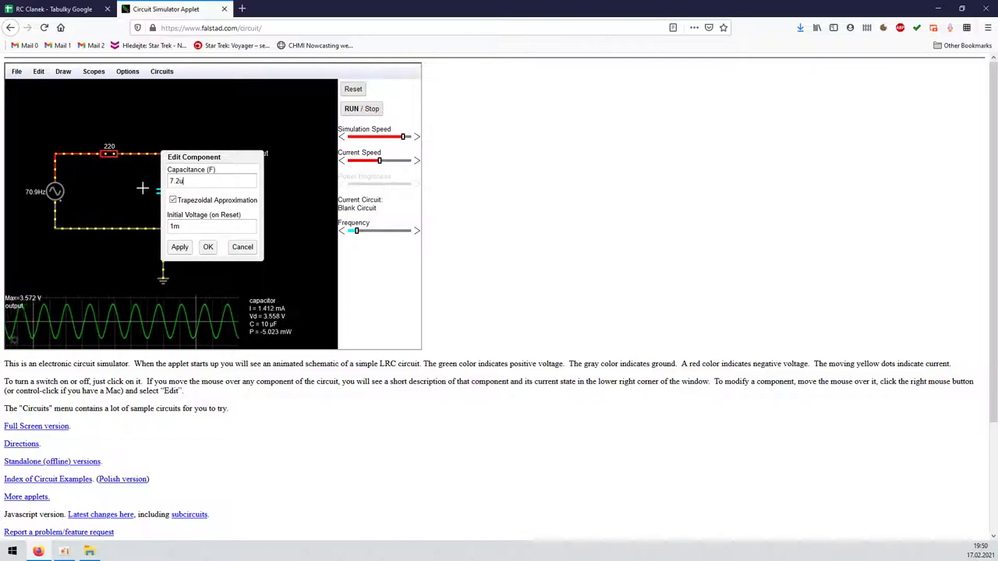
left_click(209, 247)
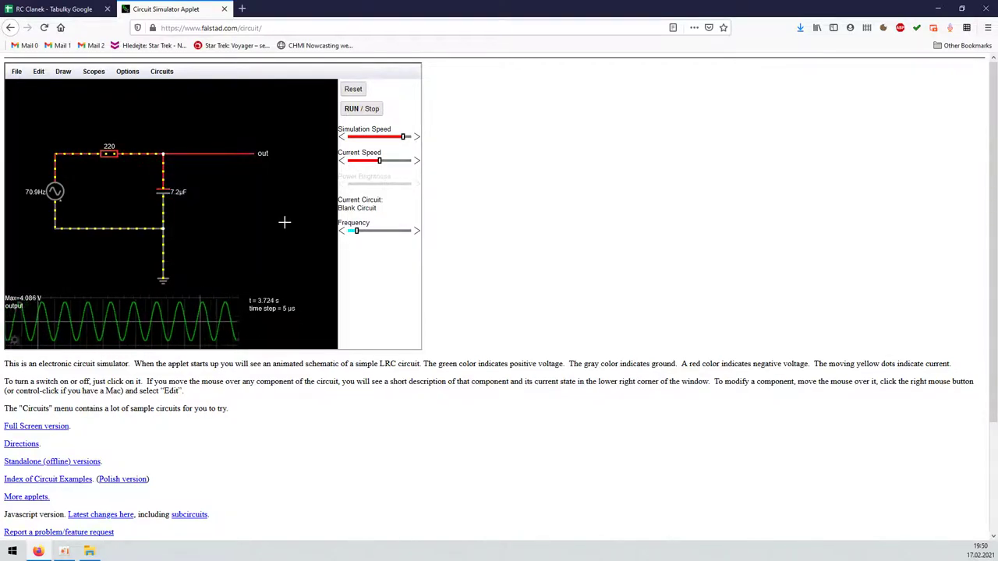
left_click_drag(356, 231, 351, 232)
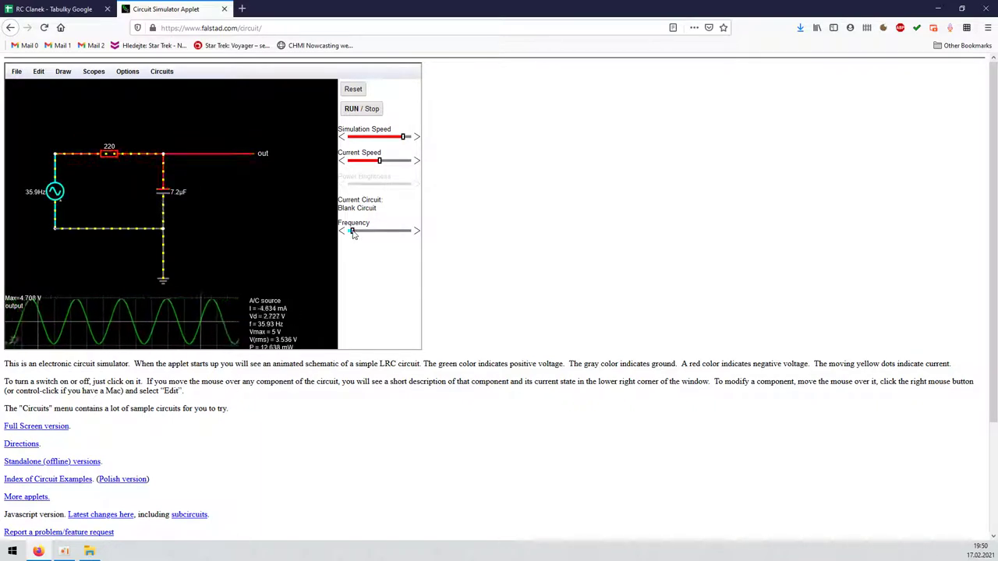
- Switch to the RC Clanek spreadsheet in Google Sheets and enter the header "Frekvence (Hz)" in E1
left_click(58, 9)
left_click(257, 137)
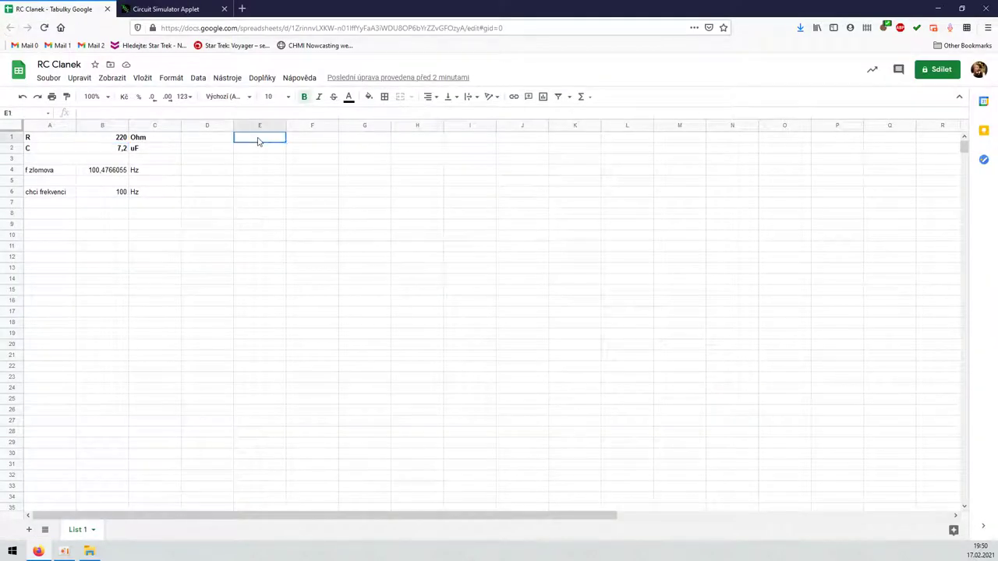
type("Frekvence (Hz")
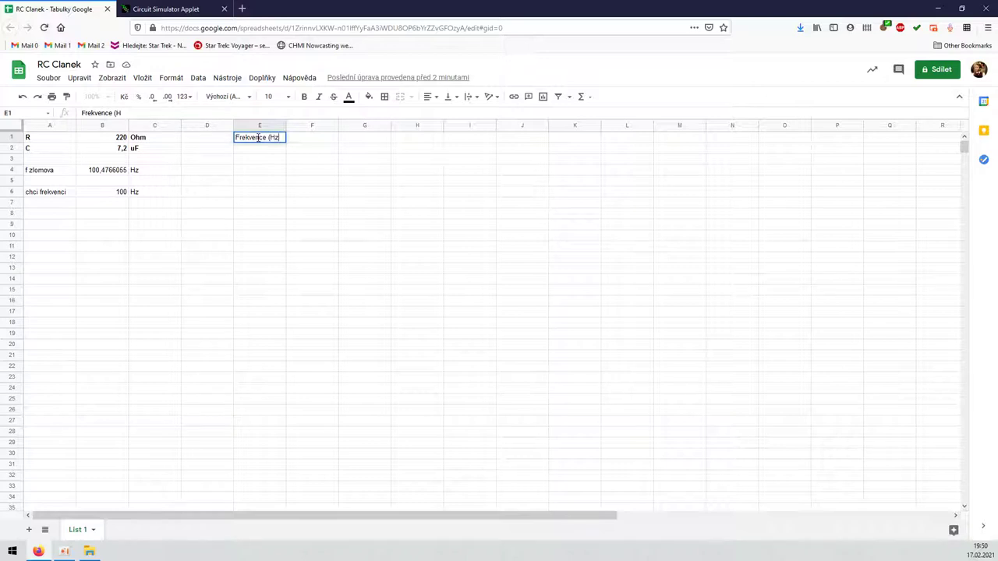
key("Return")
- Fill E2:E10 with the test frequencies 10, 20, 50, 100, 200, 500, 1000, 2000 and 5000
left_click(264, 150)
type("10")
key("Return")
type("20")
key("Return")
type("50")
key("Return")
type("100")
key("Return")
type("200")
key("Return")
type("500")
key("Return")
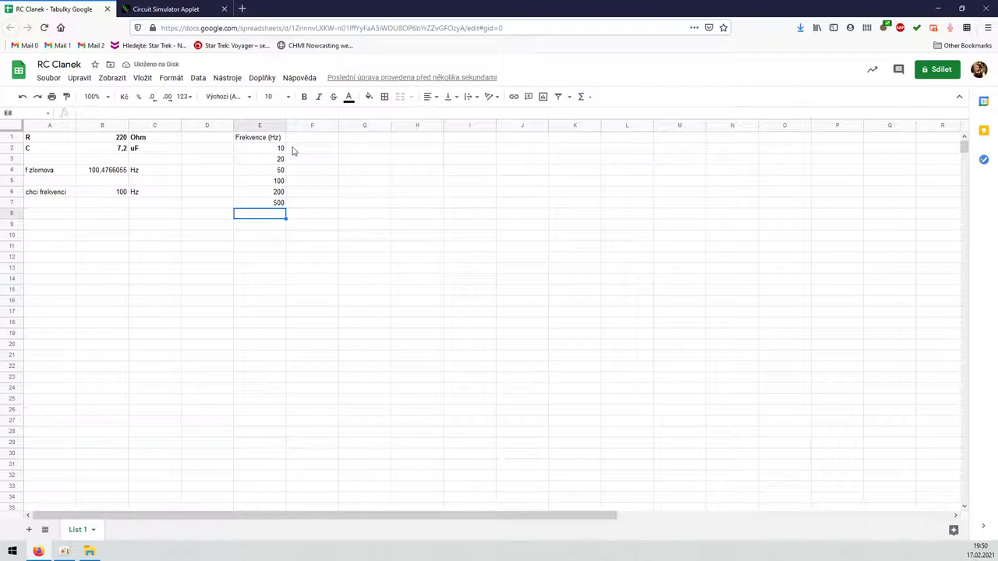
type("1000")
key("Return")
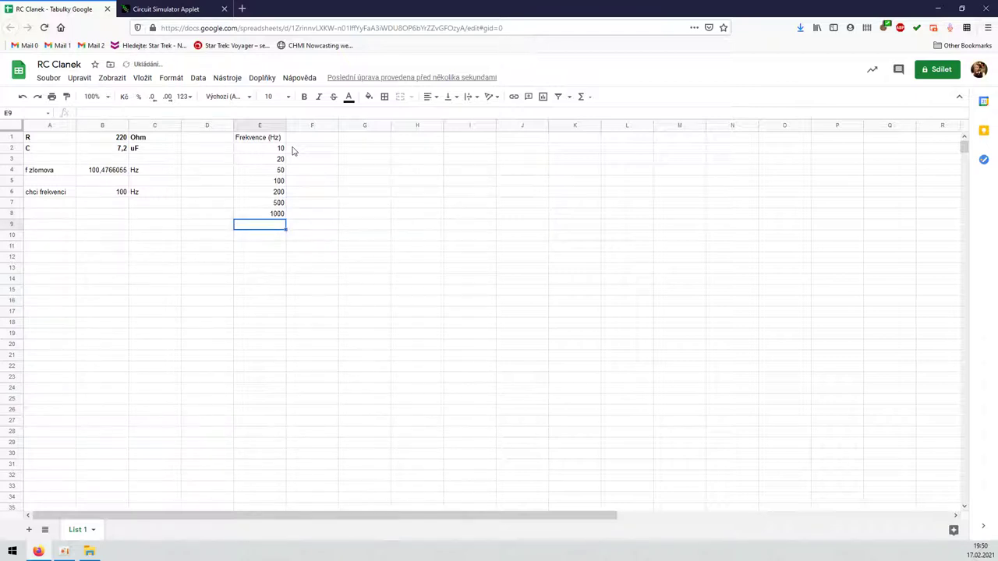
type("2000")
key("Return")
type("5000")
key("Return")
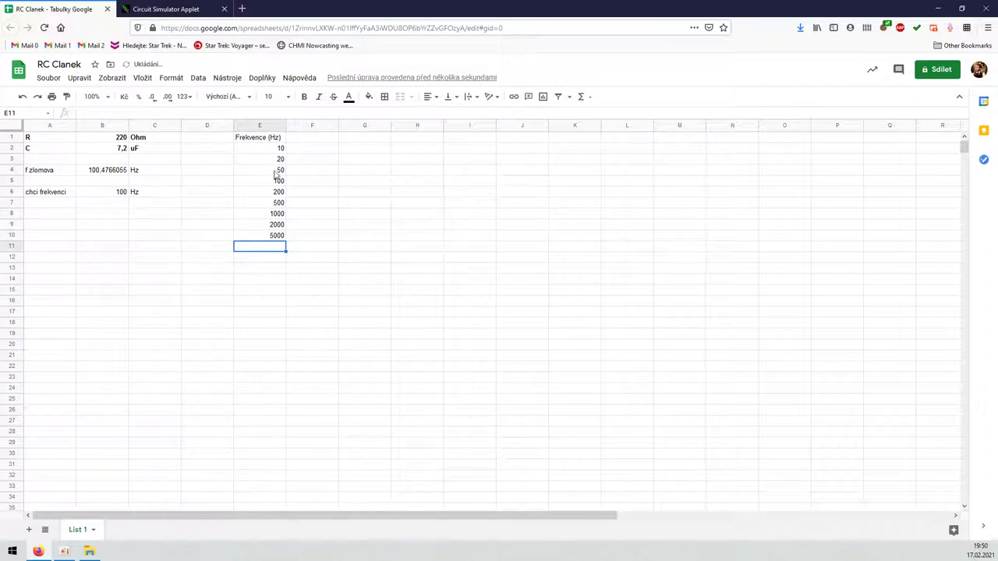
- Enter the header "Vstupni napeti" in F1 for the input voltage column
left_click(313, 139)
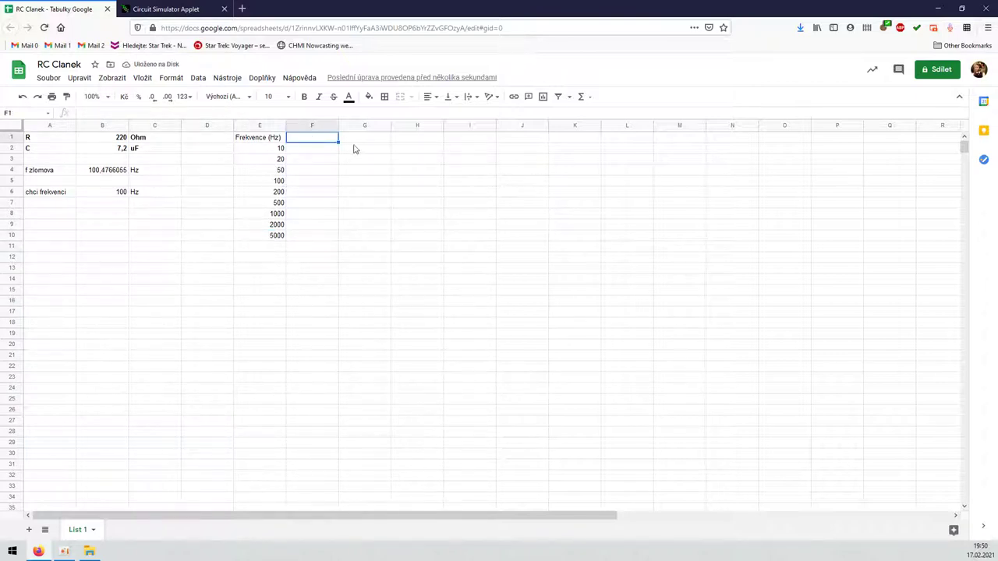
type("Vstupni")
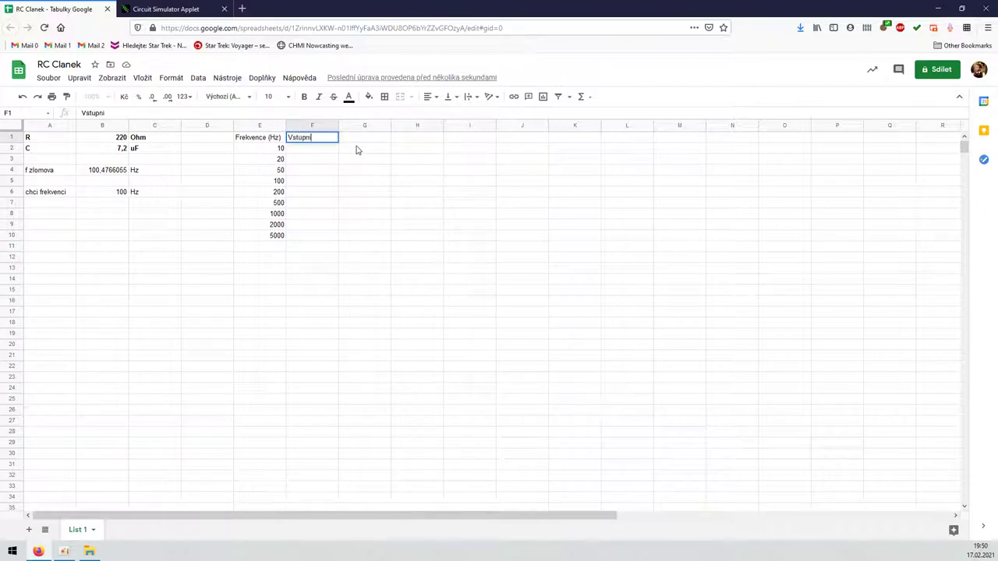
key("Return")
key("Up")
type("napeti")
key("Return")
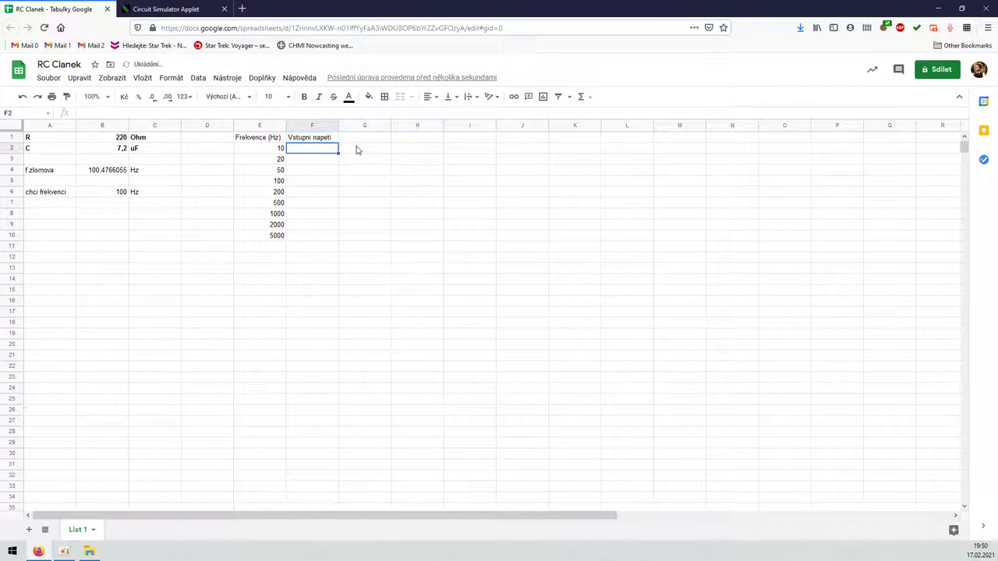
- Enter an input voltage of 5 in F2 and fill it down through F10
type("5")
key("Up")
key("Down")
key("shift+Down")
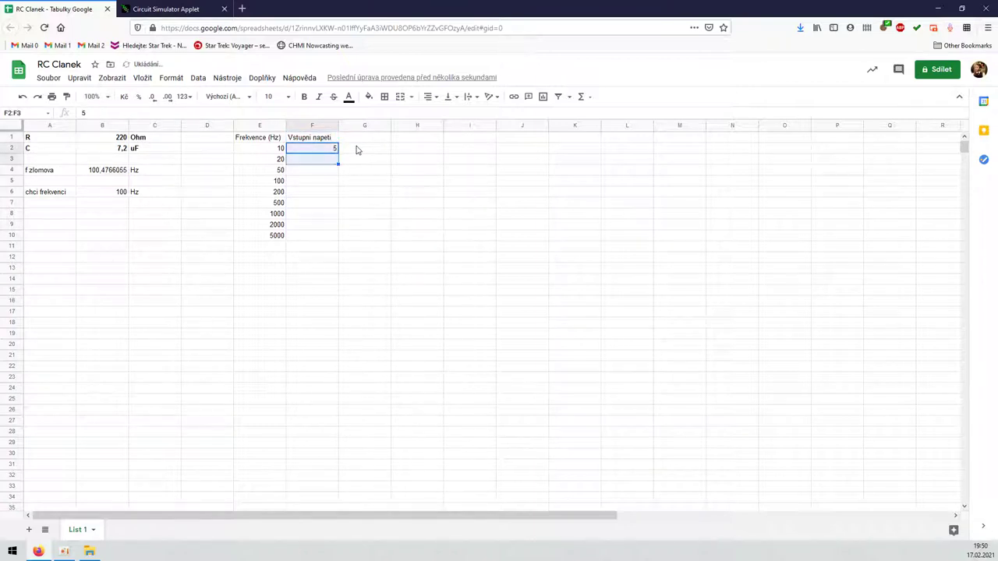
key("shift+Down")
key("shift+Down")
key("shift+Down")
key("shift+Down")
key("shift+Down")
key("shift+Down")
key("shift+Down")
key("ctrl+d")
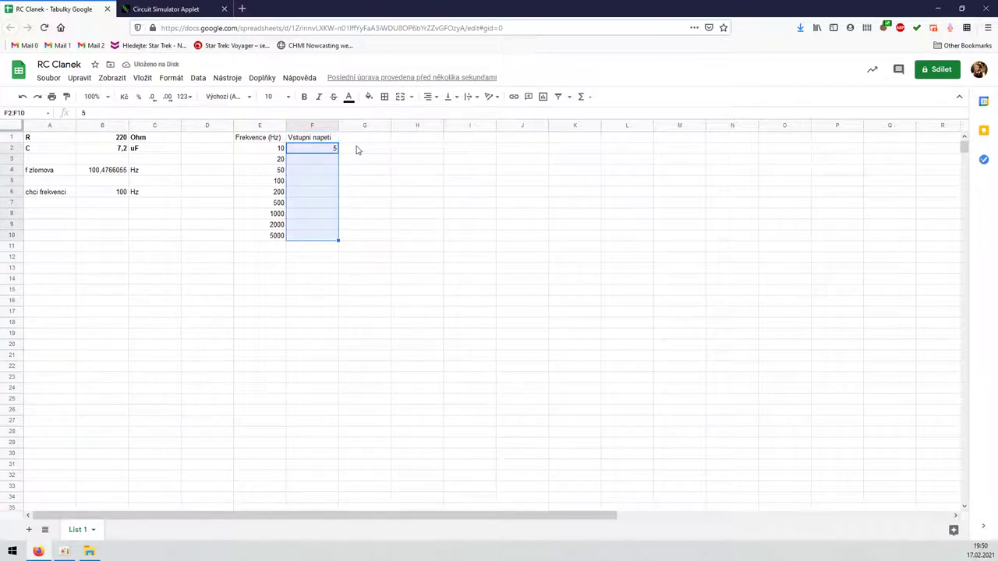
- Enter the headers "Vystupni napeti" in G1 and "Utlum" in H1
left_click(357, 127)
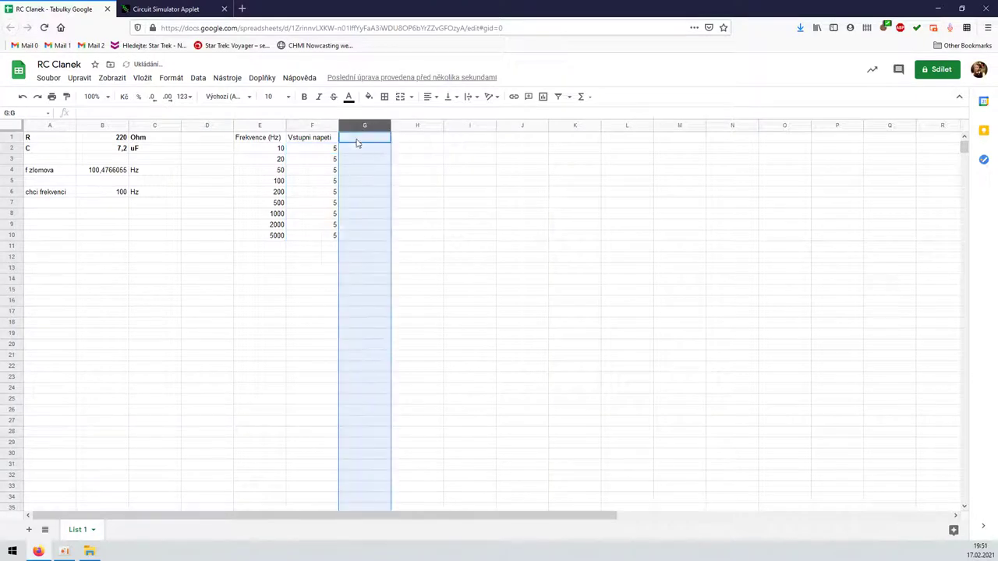
left_click(357, 137)
type("Vystupni napeti")
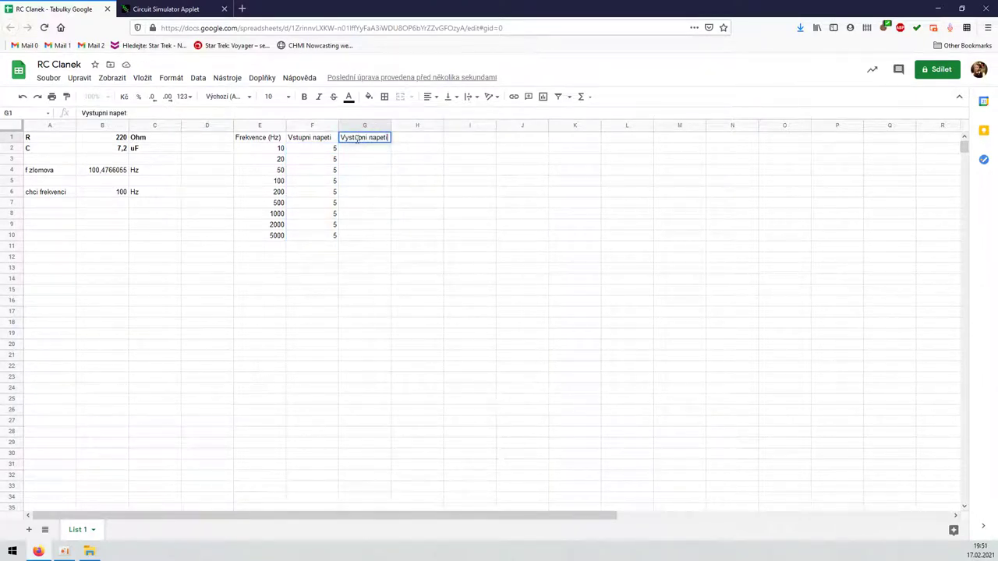
key("Tab")
type("Ut")
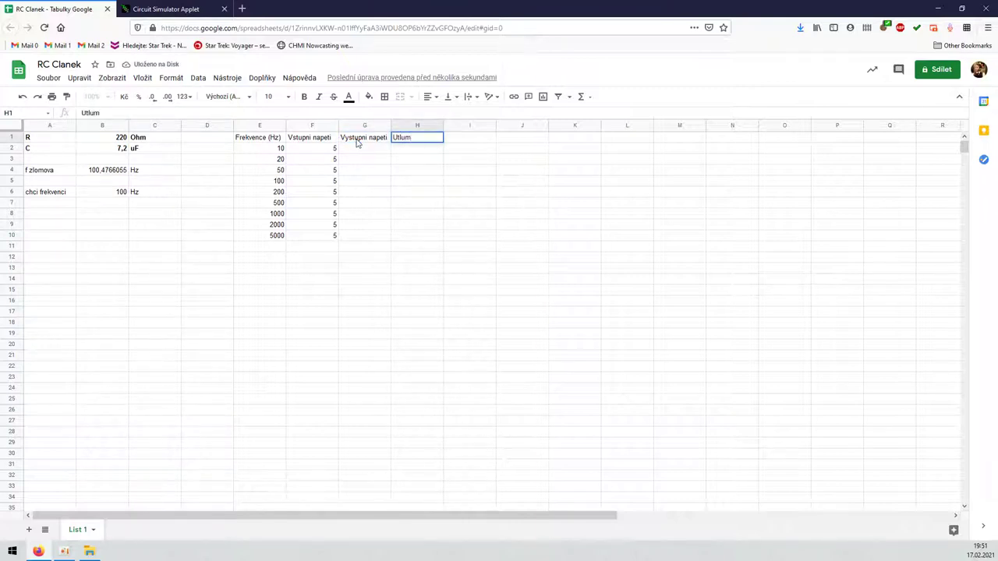
key("Return")
- Enter 4.8 as a trial output voltage for 10 Hz in G2
key("Left")
type("4.8")
key("Tab")
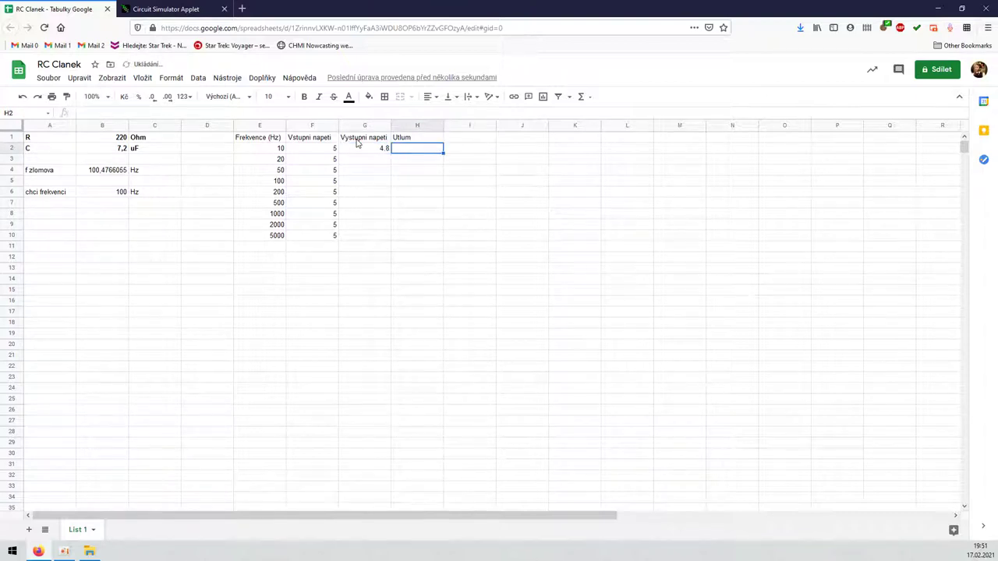
- Calculate the attenuation in H2 as output voltage divided by input voltage with the formula =G2/F2
type("=")
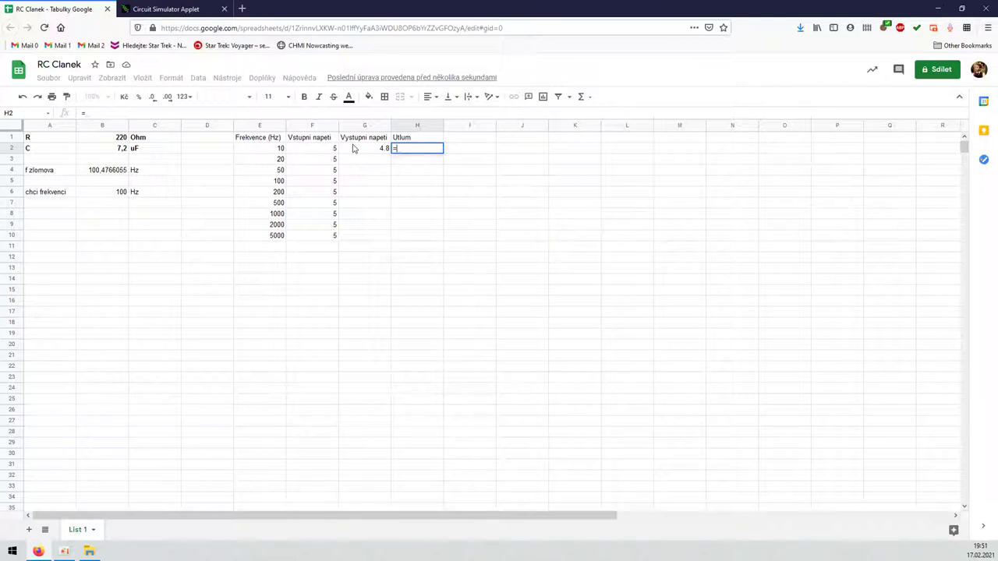
left_click(350, 151)
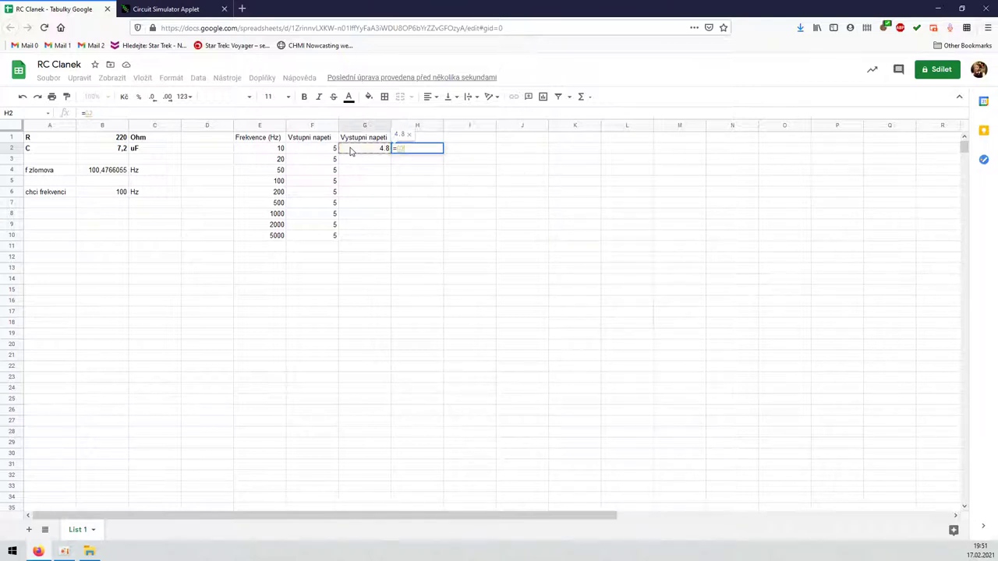
type("/")
left_click(305, 153)
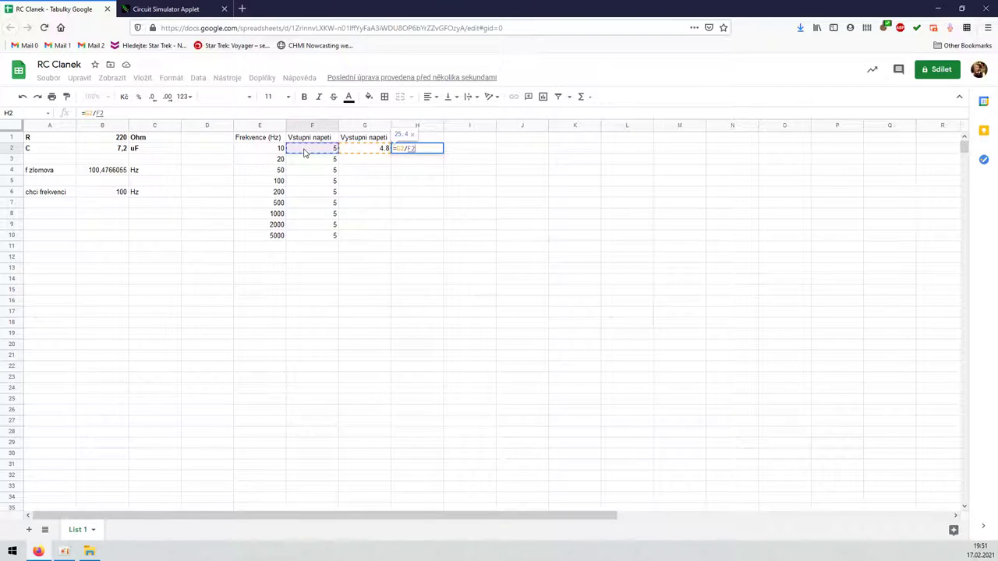
key("Return")
- Correct the 10 Hz output voltage in G2 to 4,8, written with a decimal comma
left_click(434, 149)
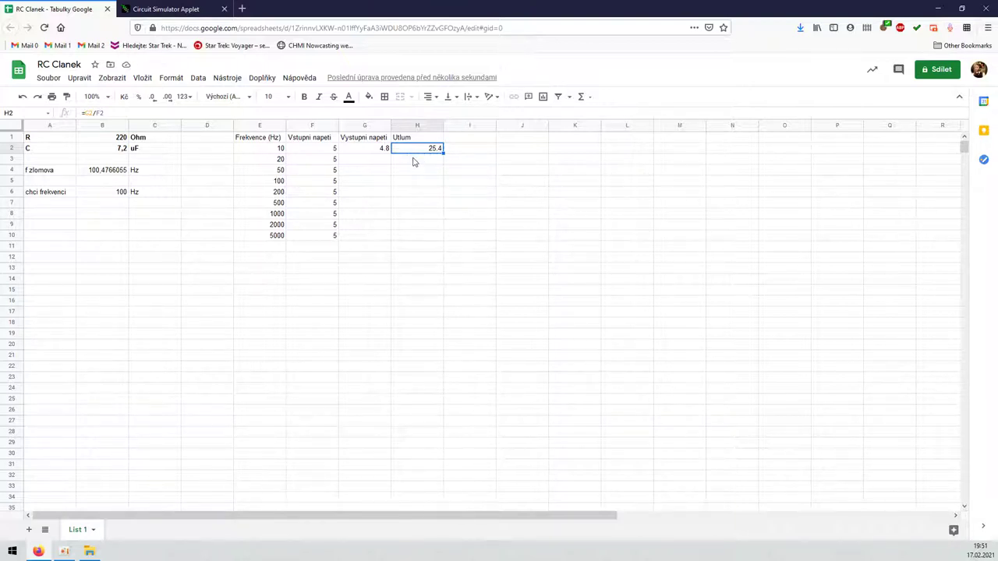
left_click(356, 151)
left_click(322, 152)
left_click(353, 151)
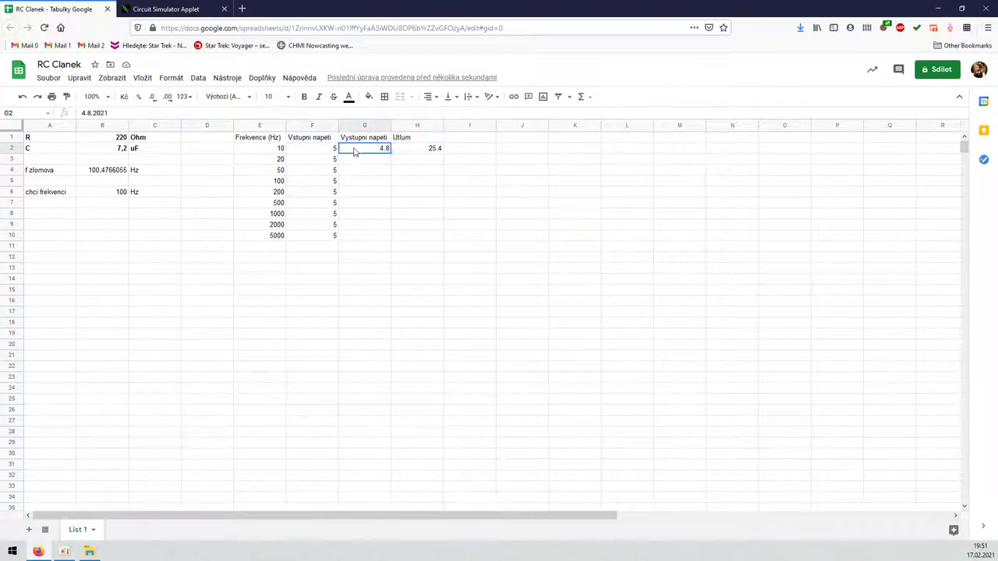
type("4.8")
key("Return")
key("Up")
type("4,8")
key("Return")
key("Up")
key("Right")
key("Left")
key("Right")
key("Left")
key("Right")
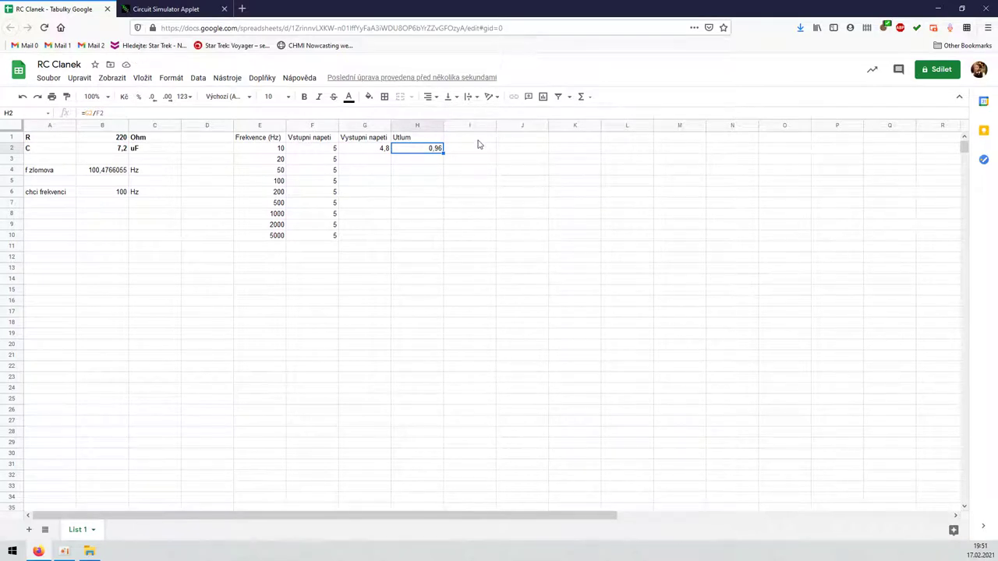
- Enter the header "Utlum (dB)" in I1
left_click(479, 142)
key("Left")
key("Right")
type("Utlum")
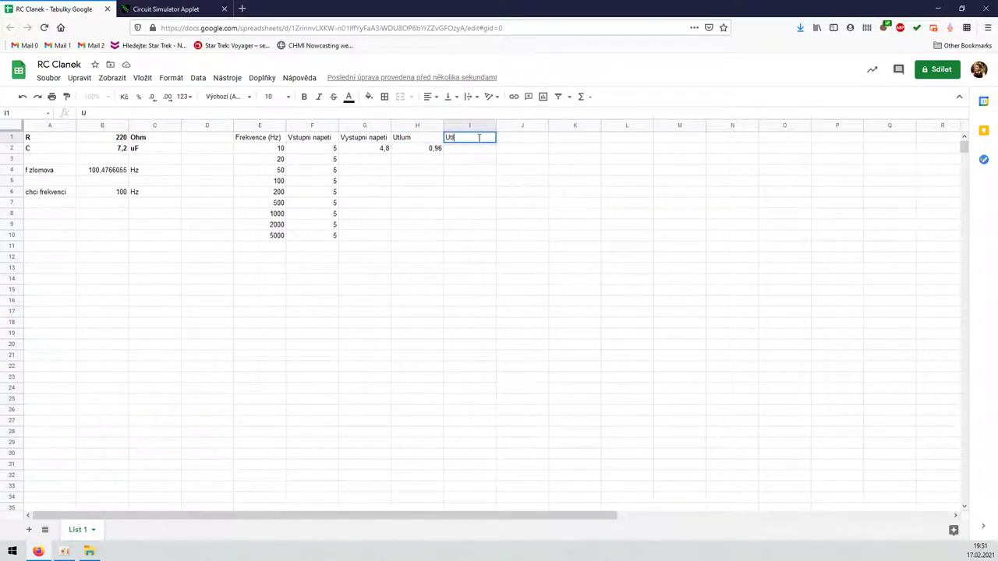
key("BackSpace")
key("BackSpace")
key("BackSpace")
key("BackSpace")
type("(dB)")
key("Return")
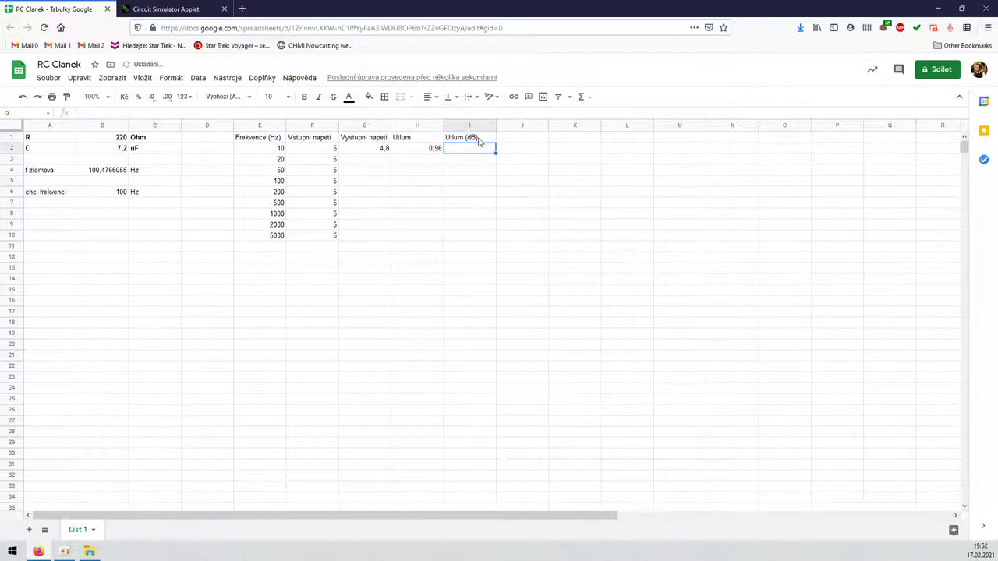
- Calculate the attenuation in decibels in I2 with the formula =20*log(H2)
type("=")
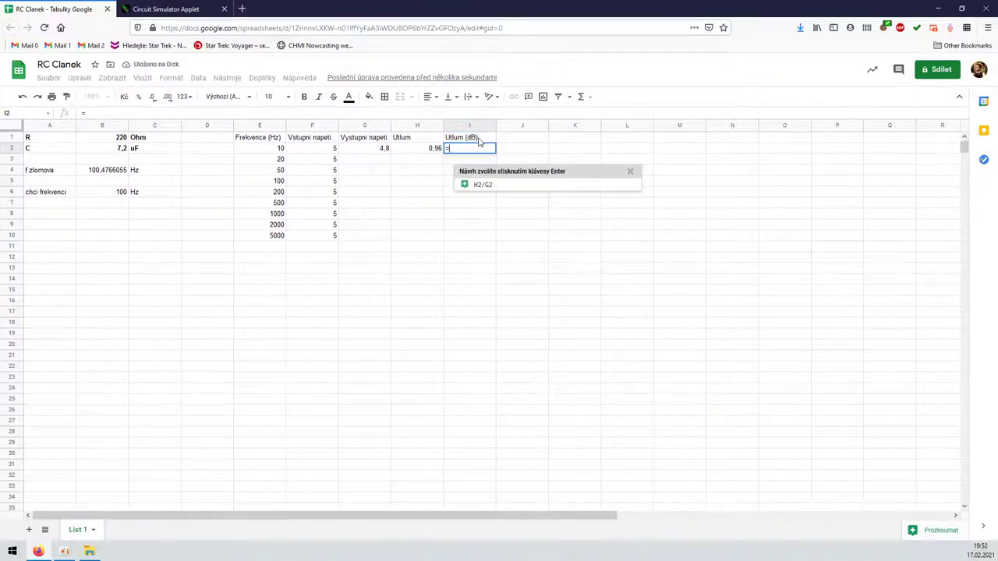
type("20*lo")
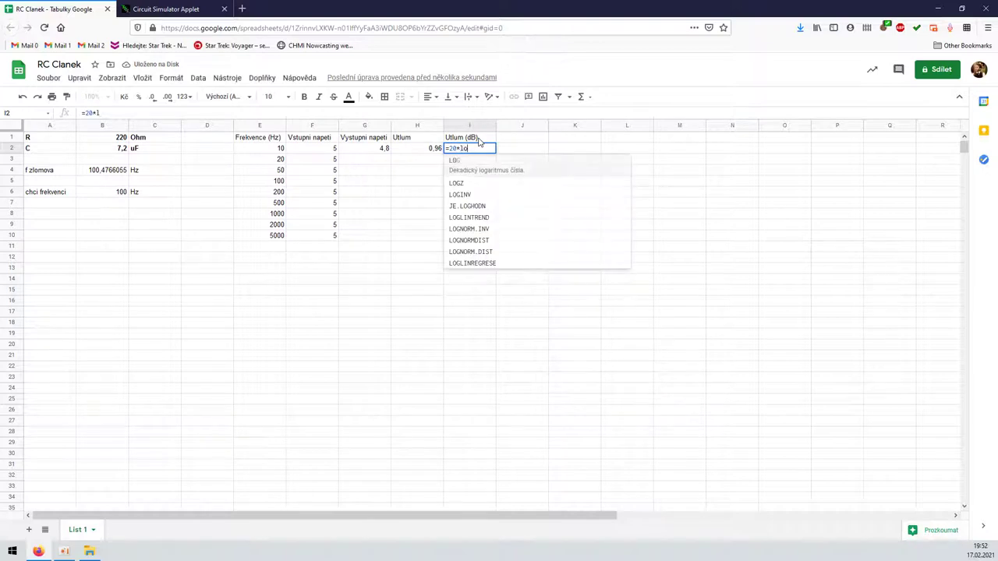
type("g(")
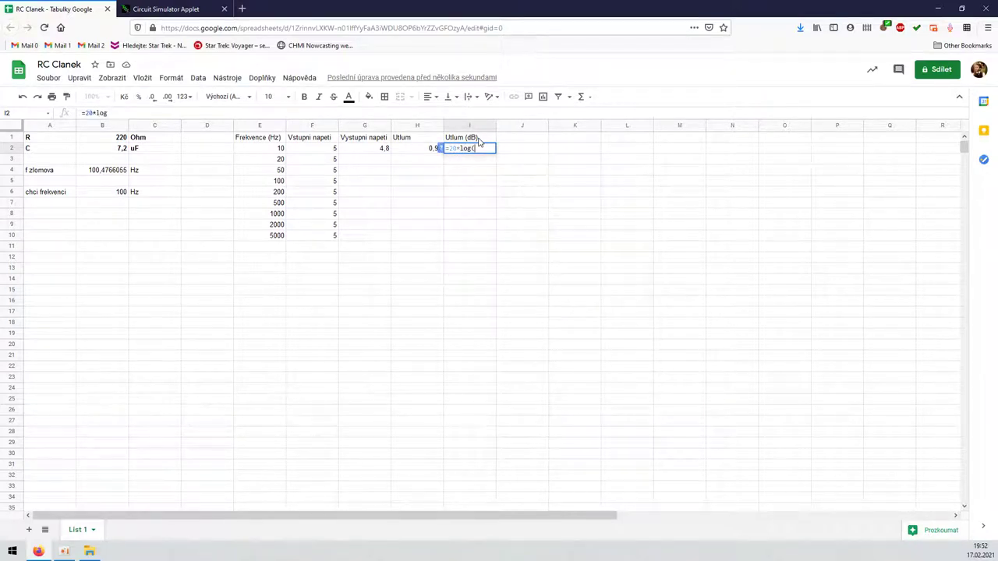
left_click(417, 155)
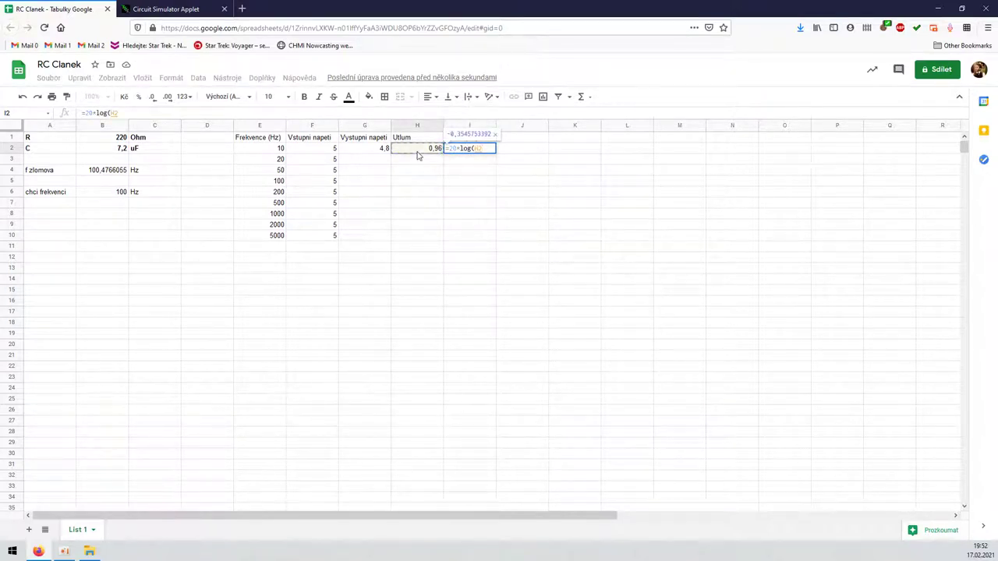
key("Return")
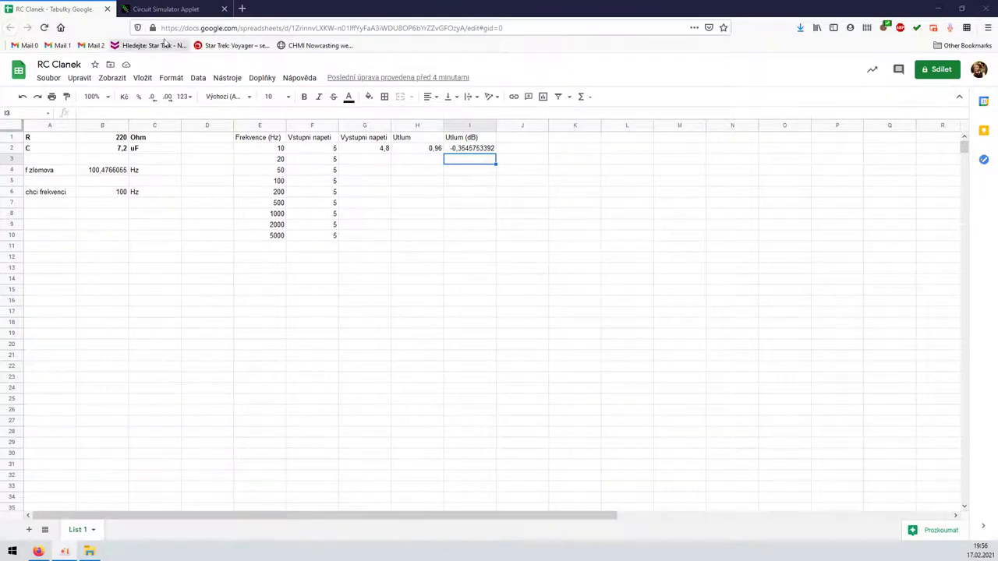
- Switch to the Circuit Simulator Applet and set the A/C source's frequency to 10 Hz
left_click(162, 10)
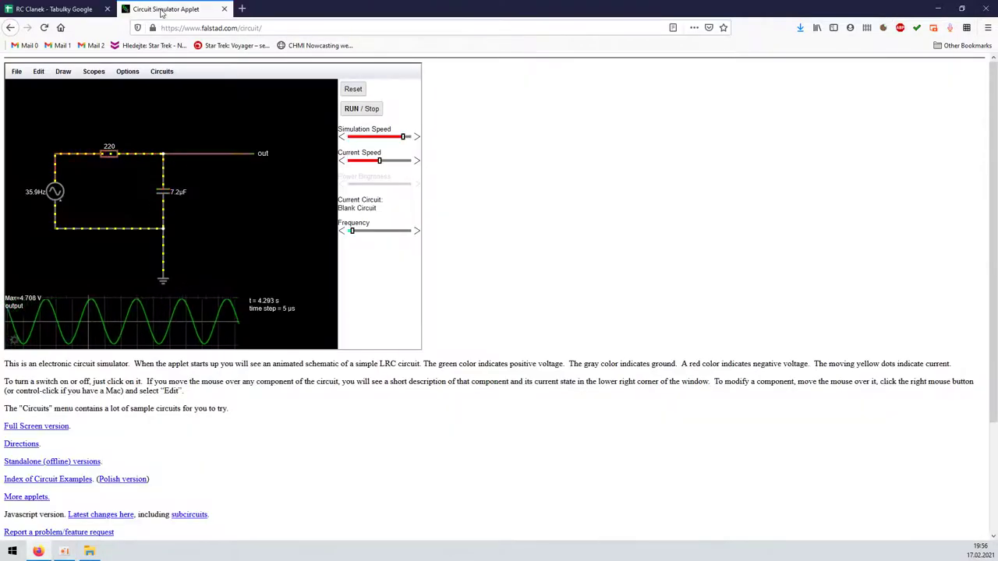
double_click(55, 191)
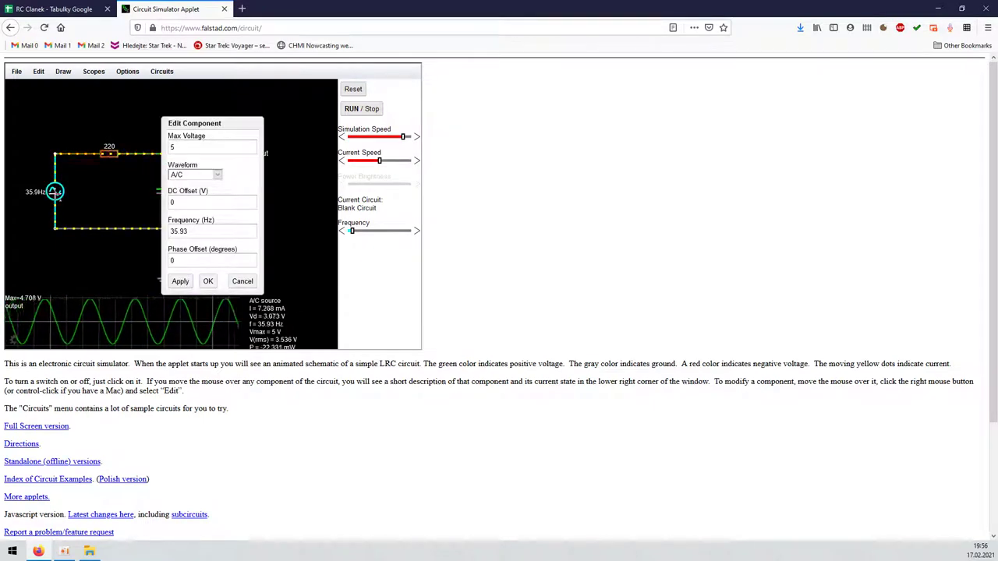
double_click(178, 231)
type("10")
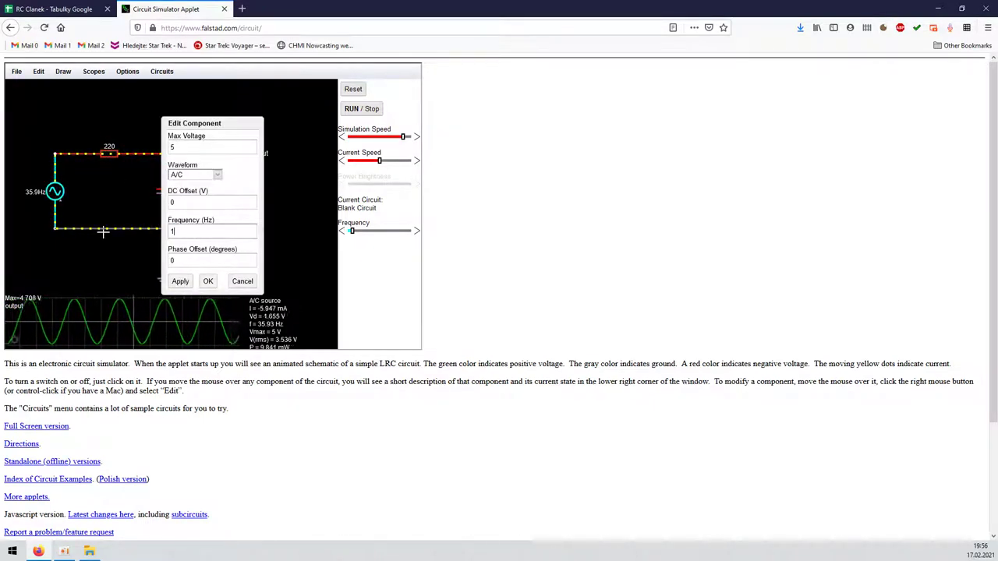
key("Return")
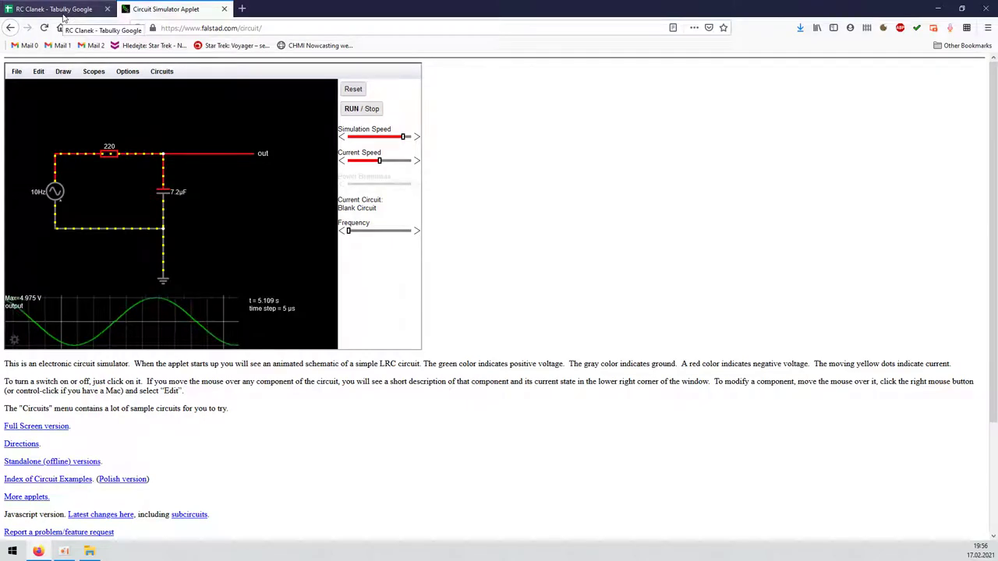
- Return to the RC Clanek spreadsheet and replace the 10 Hz output voltage in G2 with the simulated maximum, 4,975
left_click(53, 9)
left_click(373, 159)
left_click(370, 150)
type("4,9")
type("75")
key("Return")
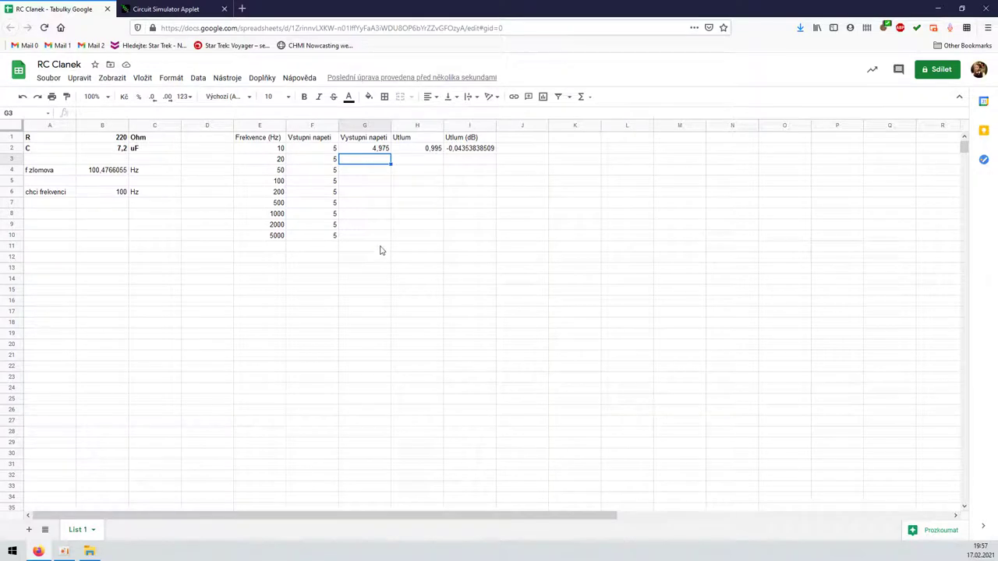
- In the Circuit Simulator Applet, set the A/C source's frequency to 20 Hz
left_click(156, 9)
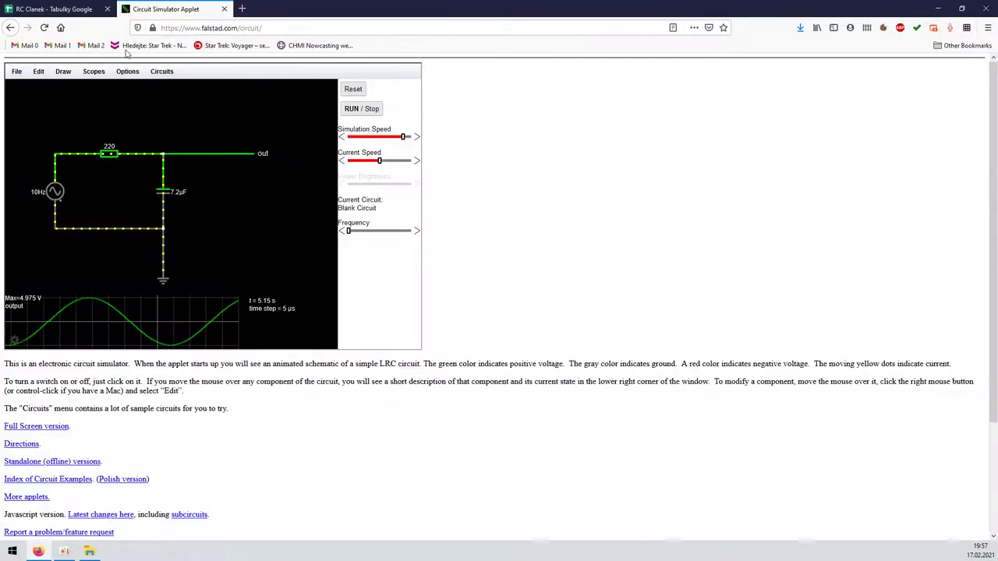
double_click(55, 191)
double_click(175, 231)
type("20")
key("Return")
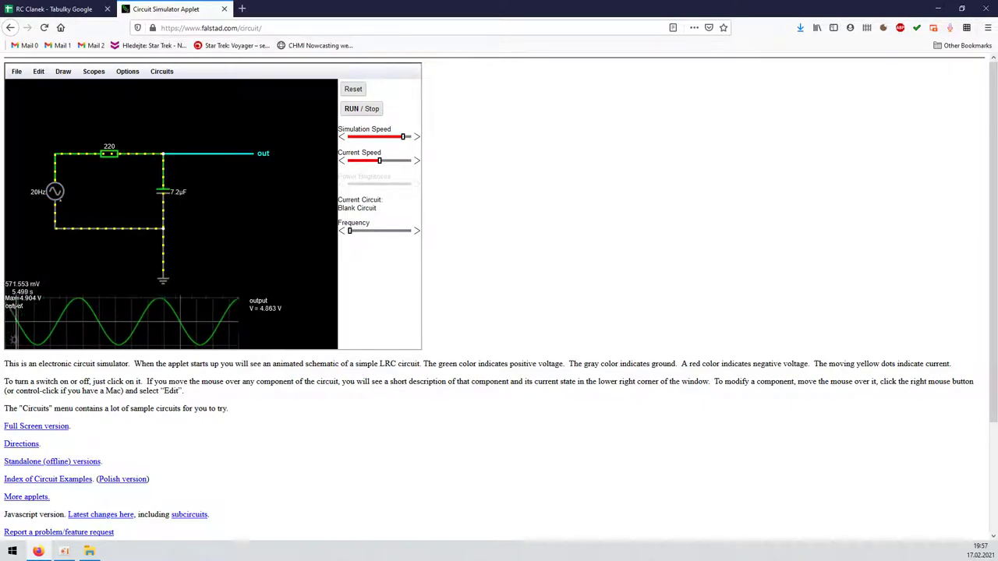
- Record the simulated 20 Hz output voltage 4,904 in G3 of the RC Clanek spreadsheet
left_click(48, 8)
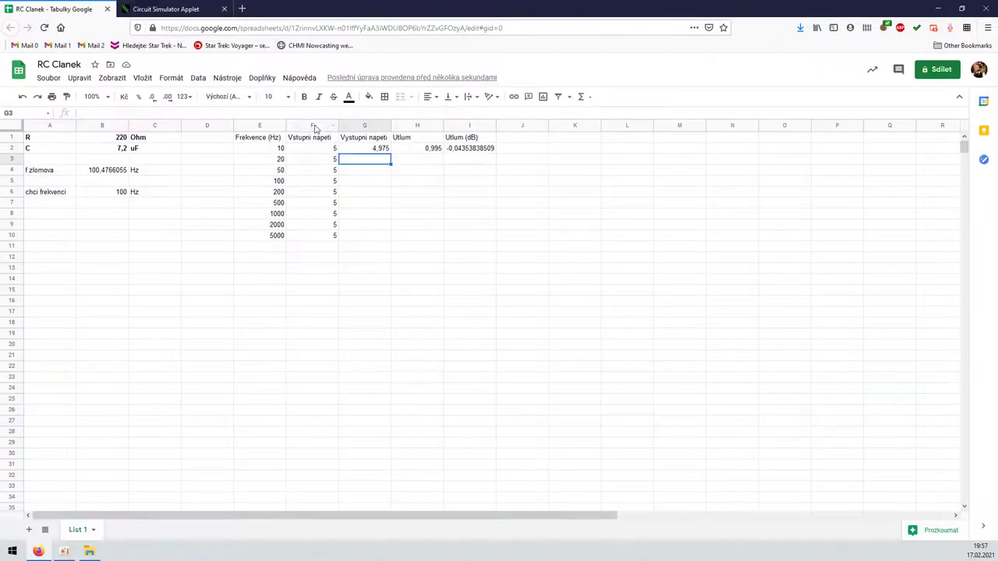
type("4,904")
key("Return")
- In the Circuit Simulator Applet, set the A/C source's frequency to 50 Hz
left_click(166, 9)
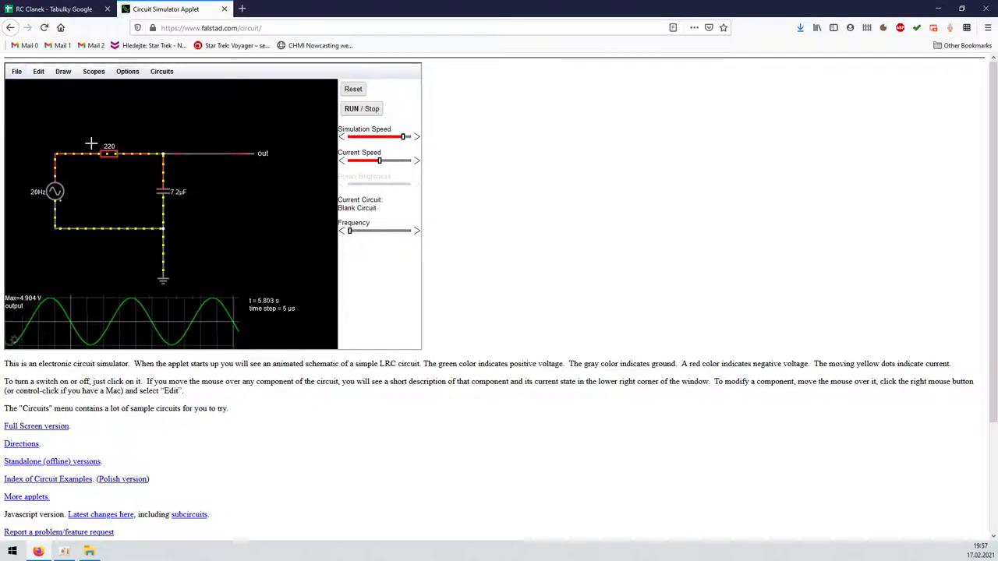
double_click(56, 191)
key("Tab")
key("Tab")
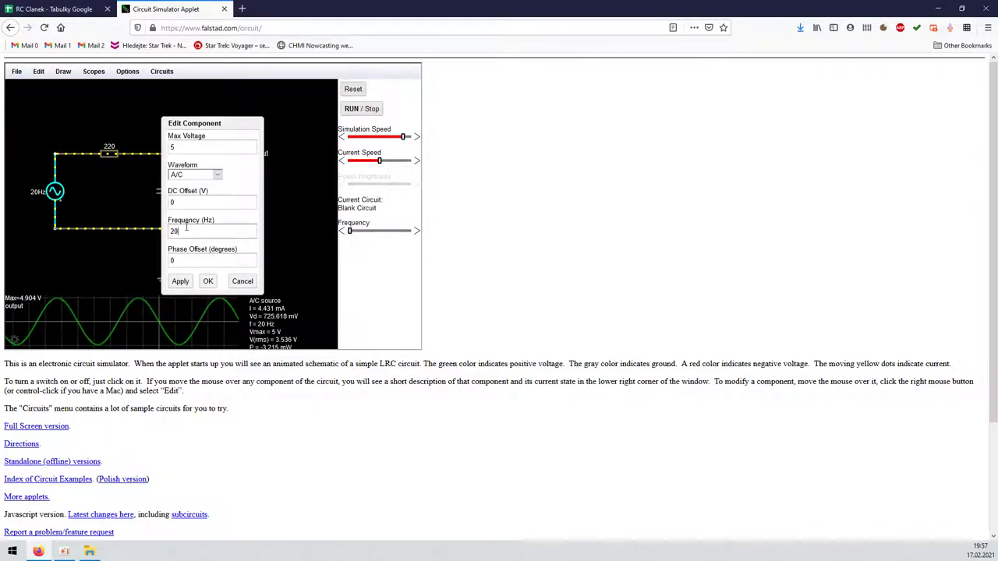
type("50")
key("Return")
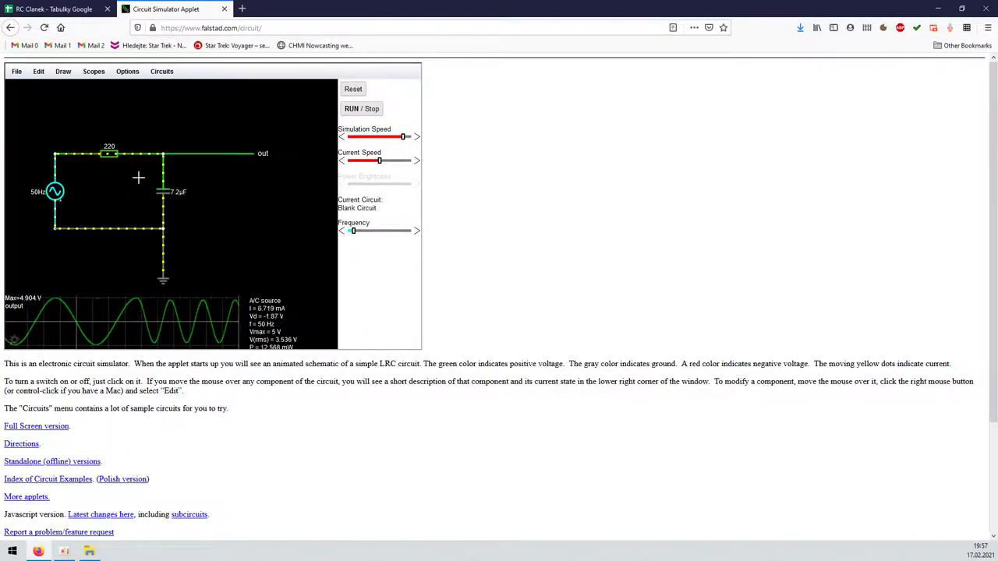
- Record the simulated 50 Hz output voltage 4,476 in G4 of the RC Clanek spreadsheet
left_click(59, 9)
type("4.476")
key("Return")
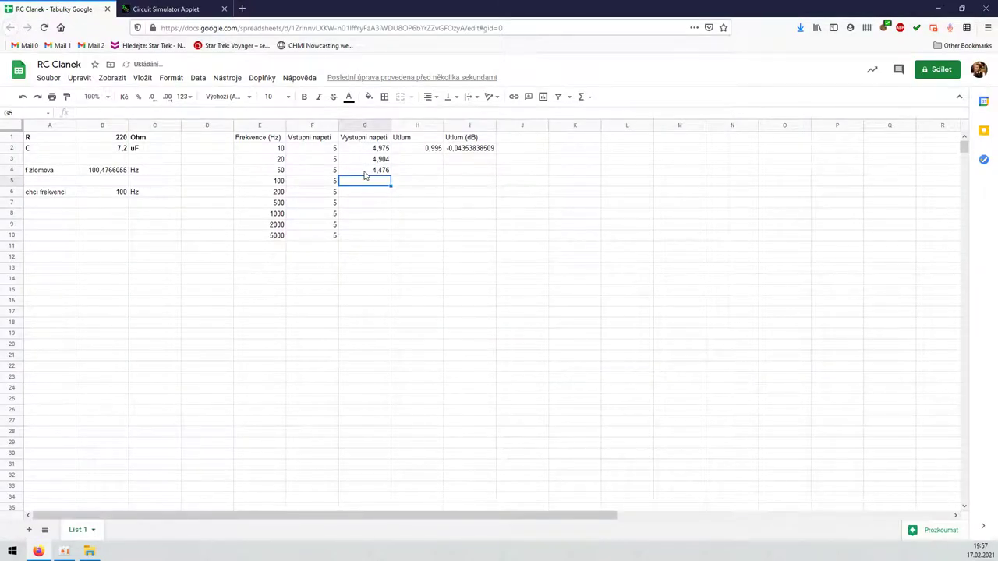
- In the Circuit Simulator Applet, set the A/C source's frequency to 100 Hz
left_click(134, 9)
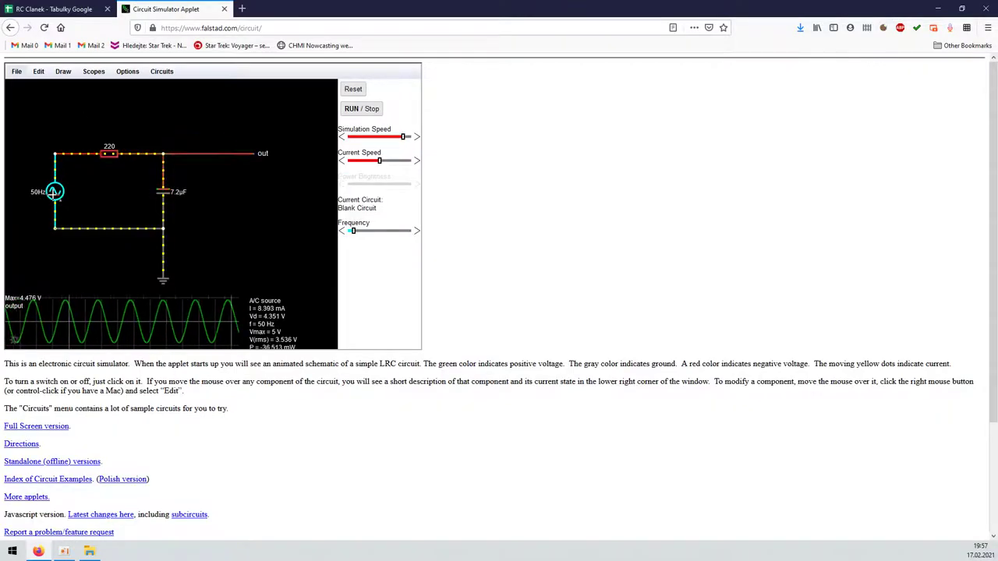
double_click(54, 191)
double_click(175, 233)
type("1")
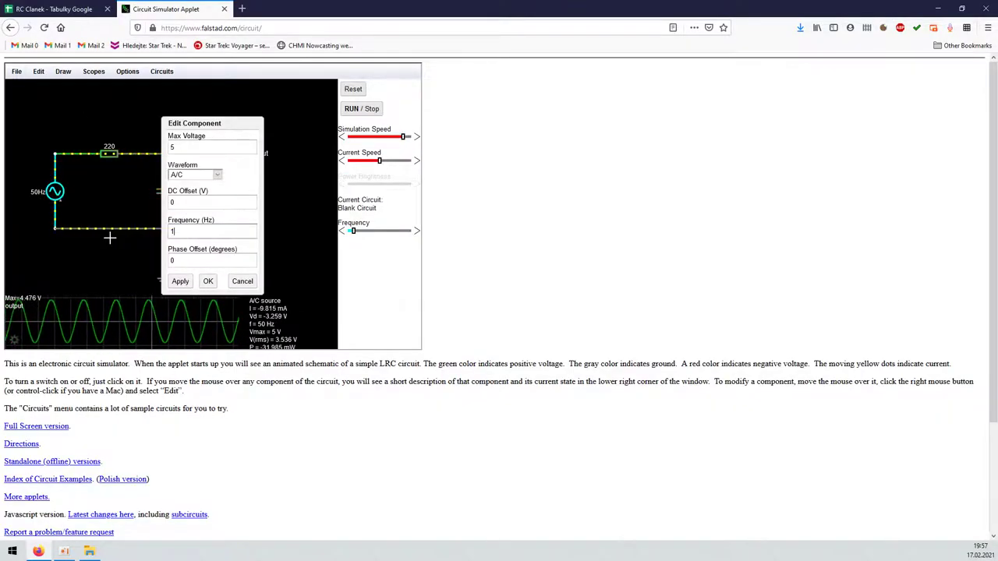
type("00")
key("Return")
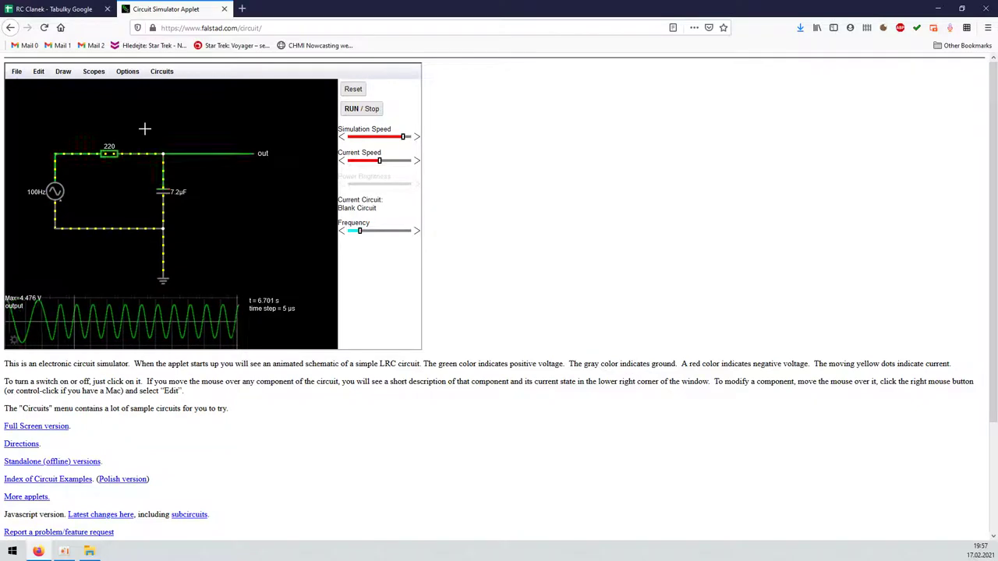
- Record the simulated 100 Hz output voltage 3,544 in G5 of the RC Clanek spreadsheet
left_click(55, 9)
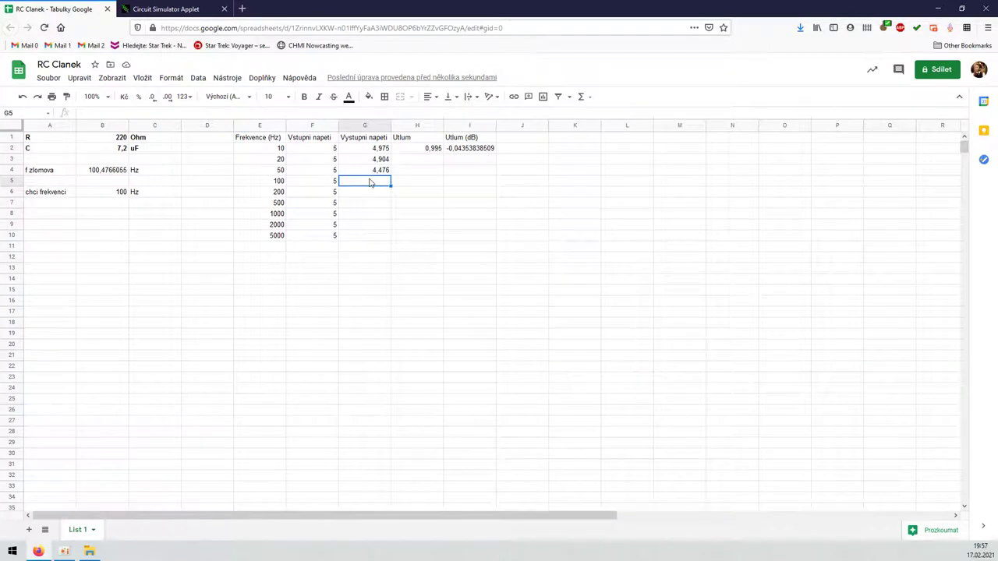
type("3,544")
key("Return")
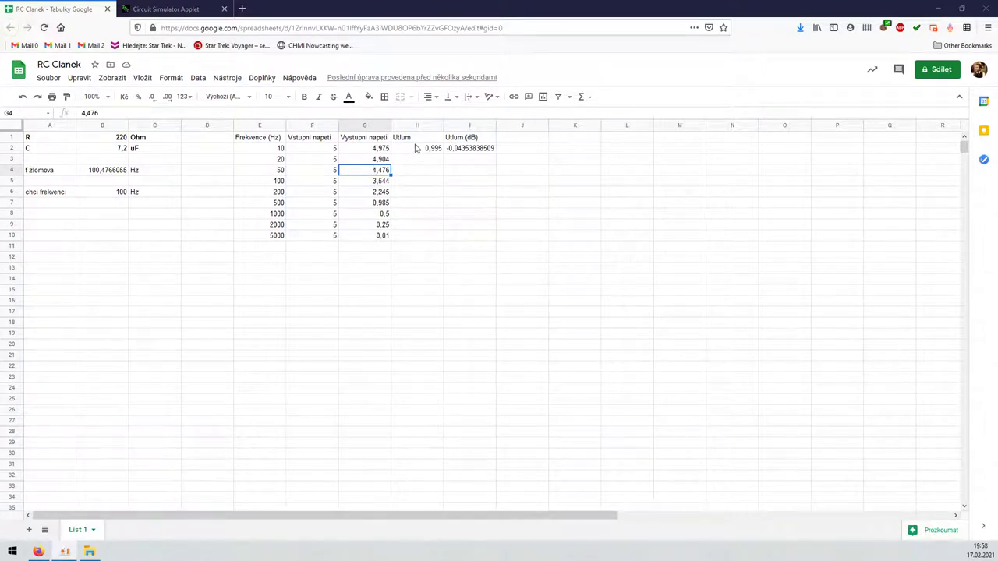
- Fill the attenuation formulas from H2 and I2 down through row 10
left_click(418, 148)
left_click_drag(443, 155, 443, 238)
left_click(492, 154)
left_click_drag(491, 153, 494, 242)
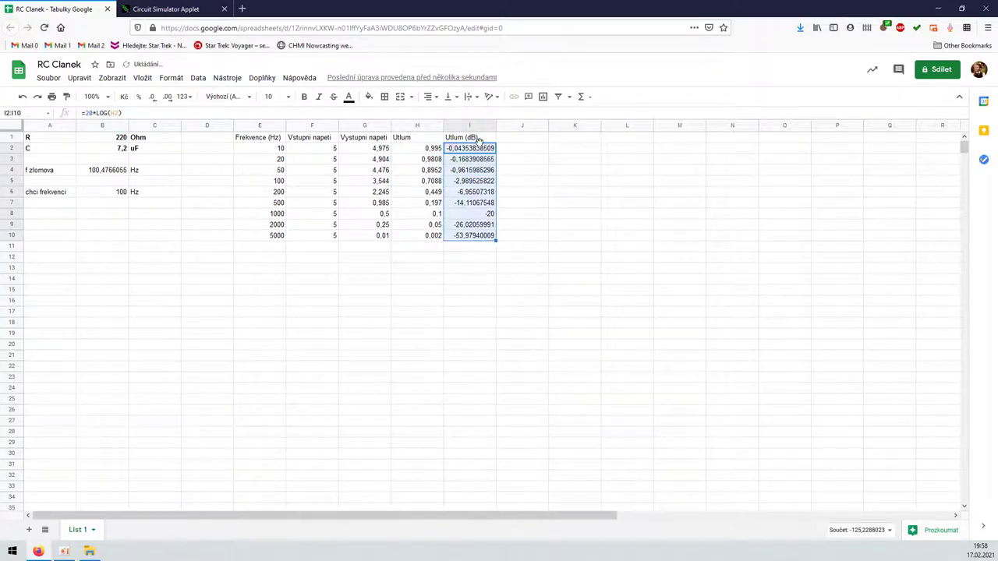
- Copy the frequency column E1:E10, including its header, to column K starting at K1
left_click_drag(262, 138, 269, 236)
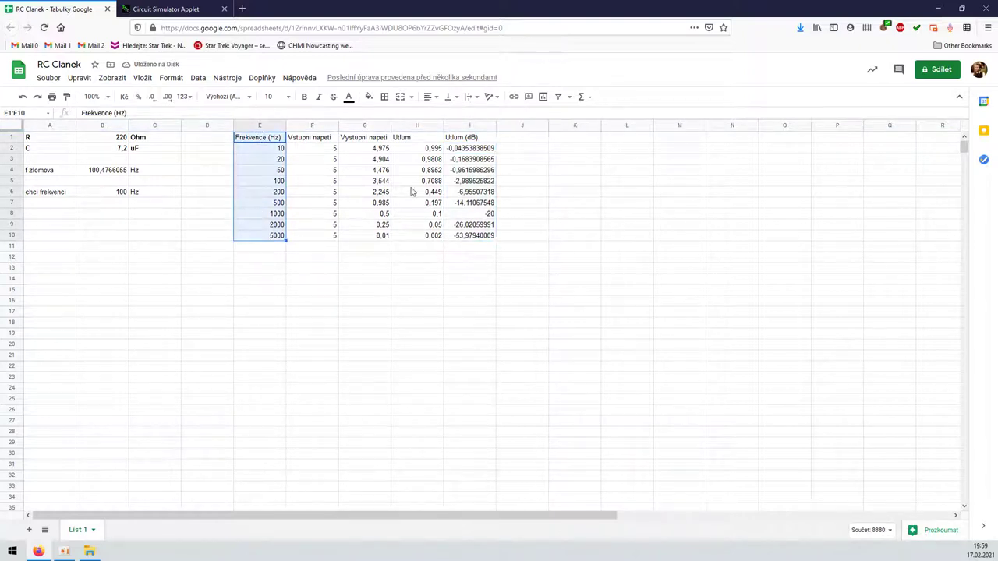
key("ctrl+c")
left_click(574, 143)
key("ctrl+v")
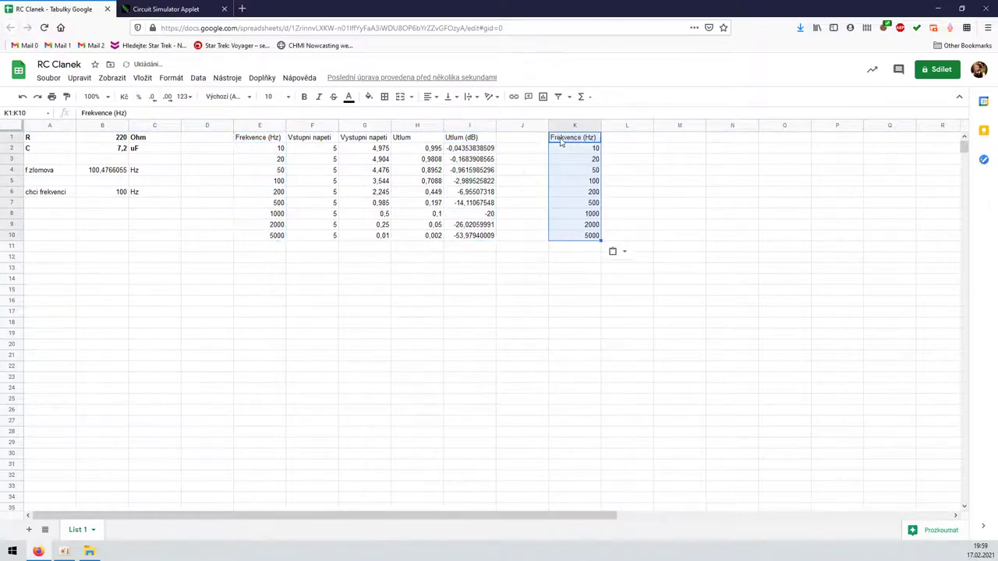
- Copy the decibel attenuation column I1:I10, including its header, to column L starting at L1
left_click(467, 138)
left_click(479, 235, "shift")
key("ctrl+c")
left_click(616, 138)
key("ctrl+v")
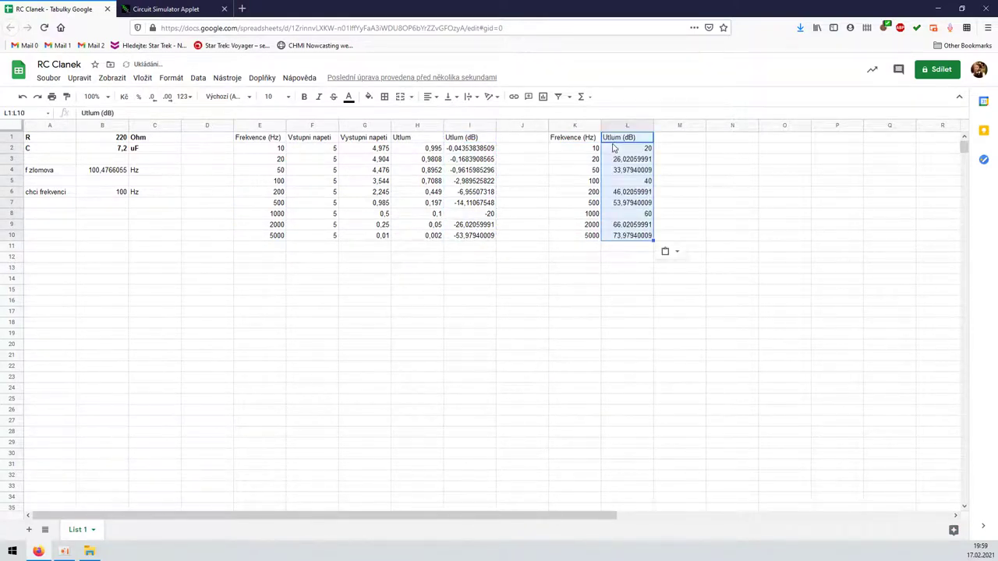
left_click(567, 289)
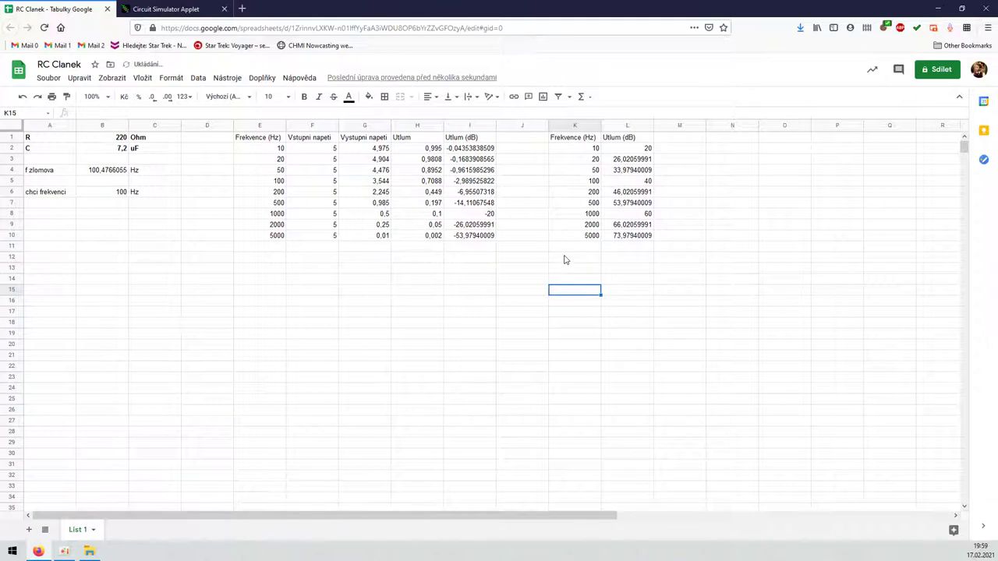
- Link L2 to the original decibel value with the formula =I2 and fill it down to L10
left_click(629, 151)
type("=")
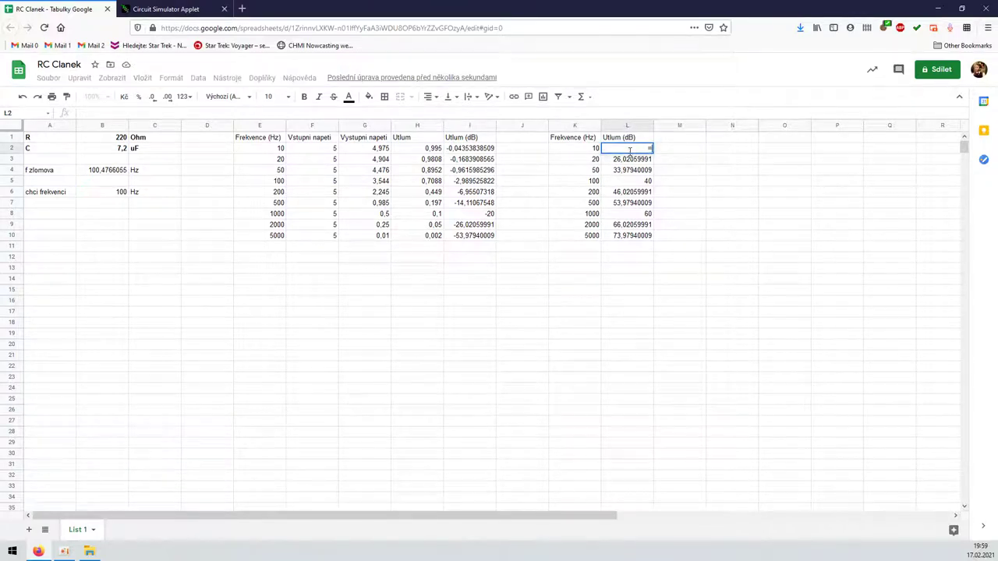
left_click(471, 149)
key("Return")
left_click(650, 150)
left_click_drag(654, 153, 653, 237)
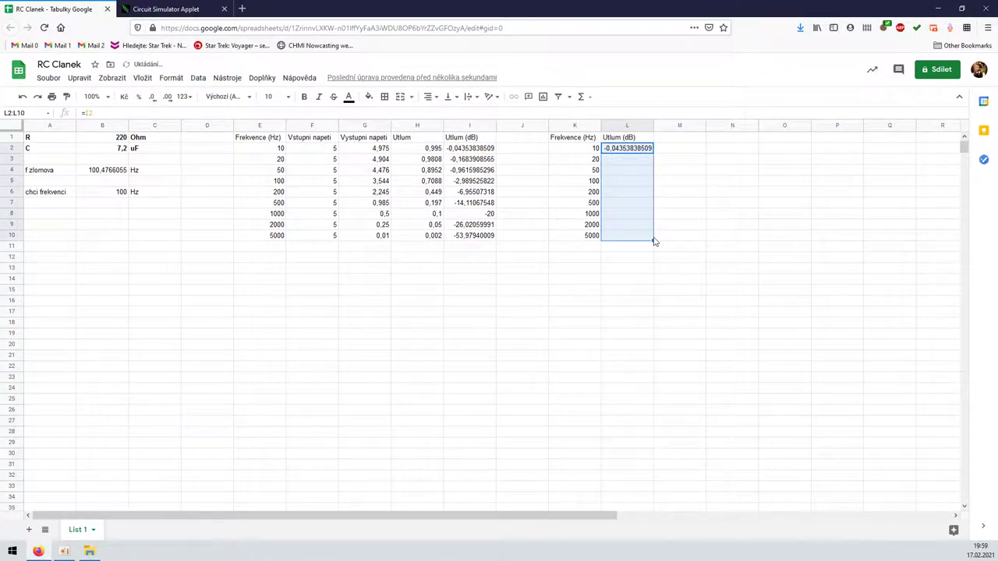
left_click(637, 270)
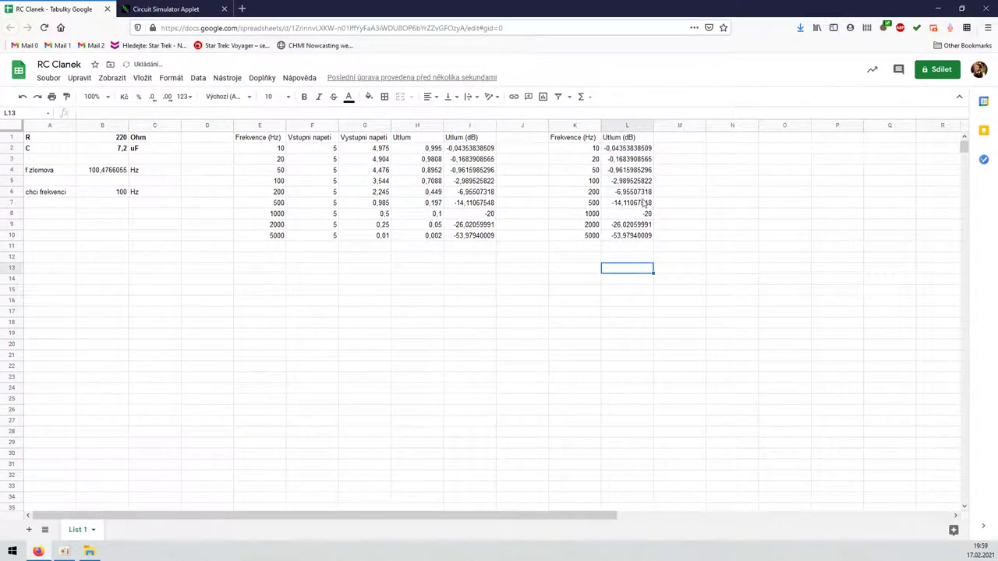
- Format the decibel attenuation values in L2:L10 to one decimal place
left_click(636, 150)
left_click(624, 236, "shift")
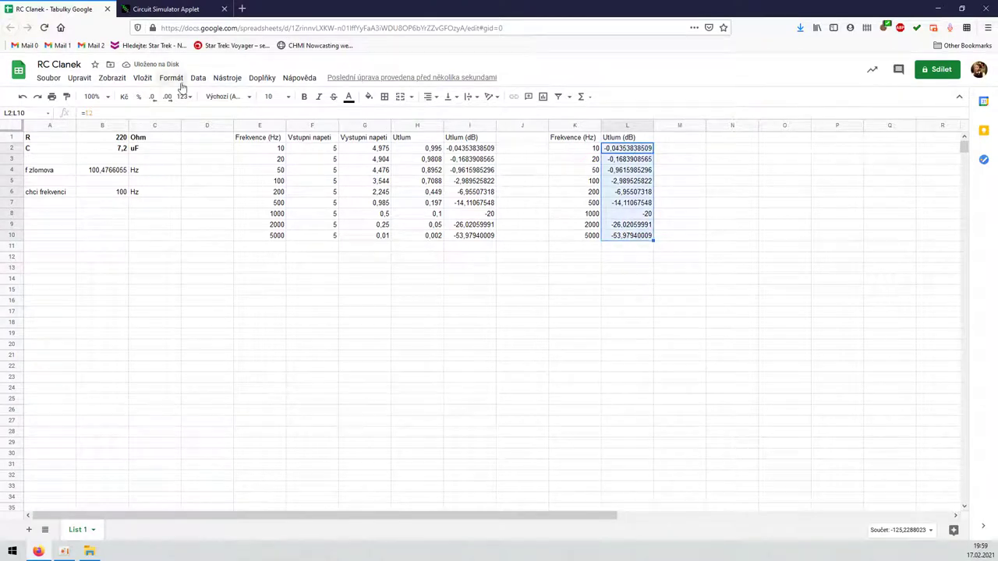
left_click(152, 99)
left_click(170, 101)
left_click(170, 100)
left_click(152, 99)
left_click(152, 99)
left_click(152, 99)
left_click(152, 99)
left_click(152, 99)
left_click(152, 99)
left_click(152, 99)
left_click(152, 99)
left_click(152, 99)
left_click(152, 99)
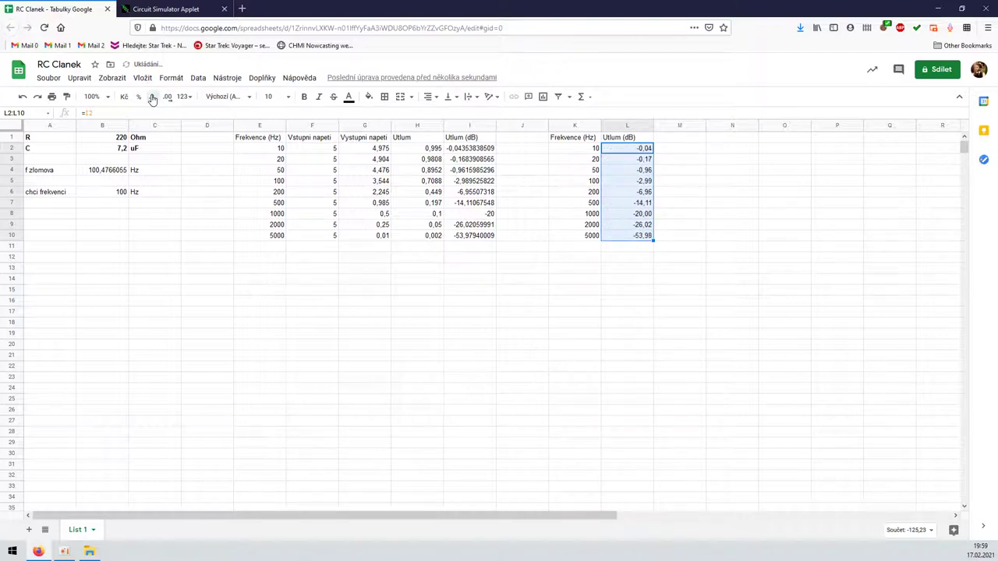
left_click(152, 99)
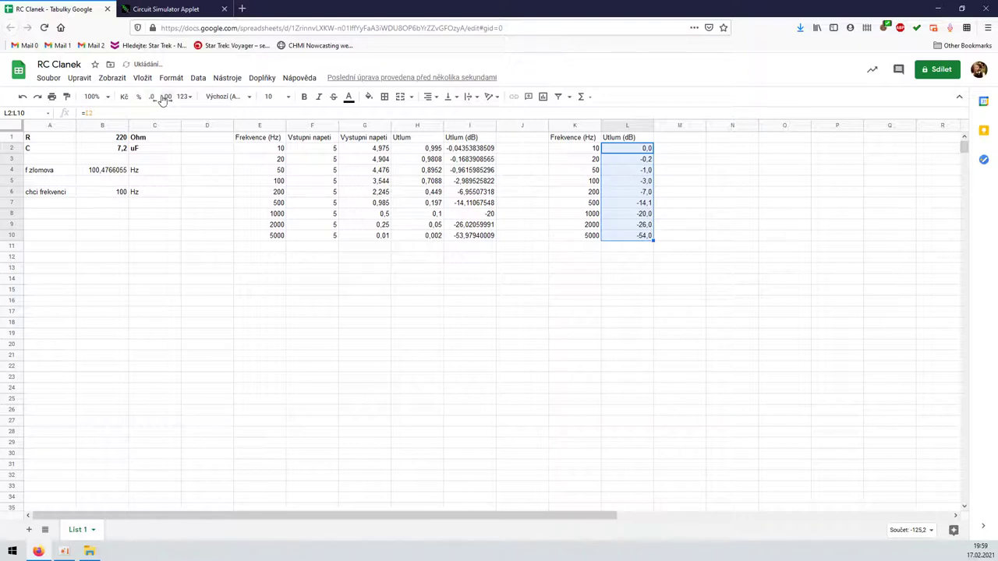
- Increase the number format of the decibel attenuation values in L2:L10 to two decimal places
left_click(167, 97)
left_click(650, 291)
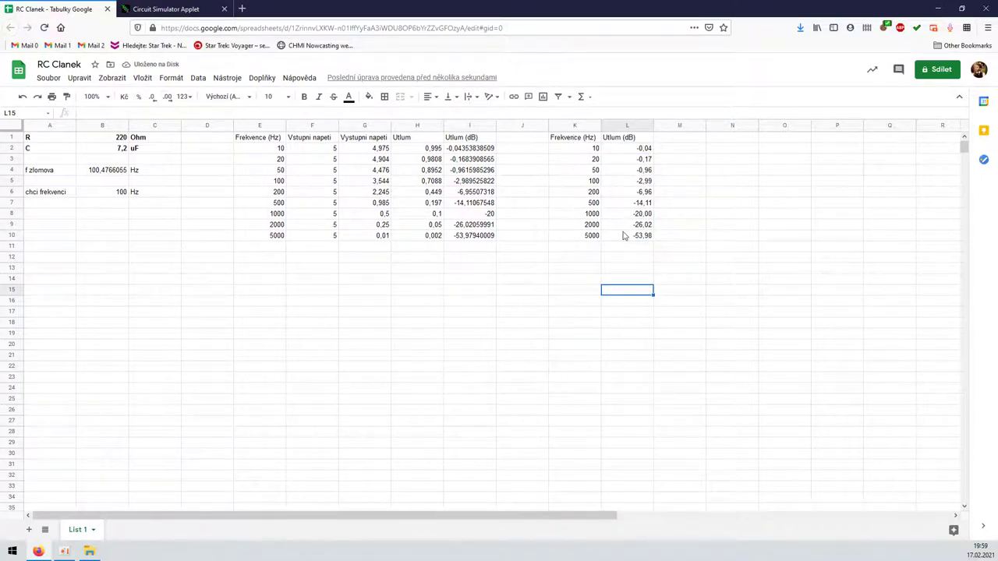
- Switch to the circuit simulator, turn the European Resistors symbol option off and on again, and return to the spreadsheet
left_click(145, 9)
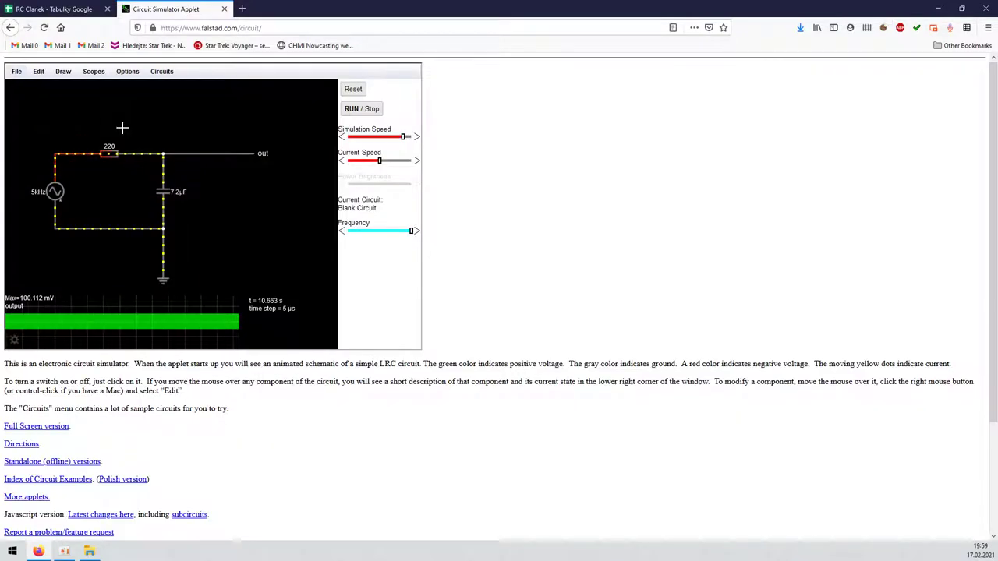
left_click(125, 72)
left_click(144, 146)
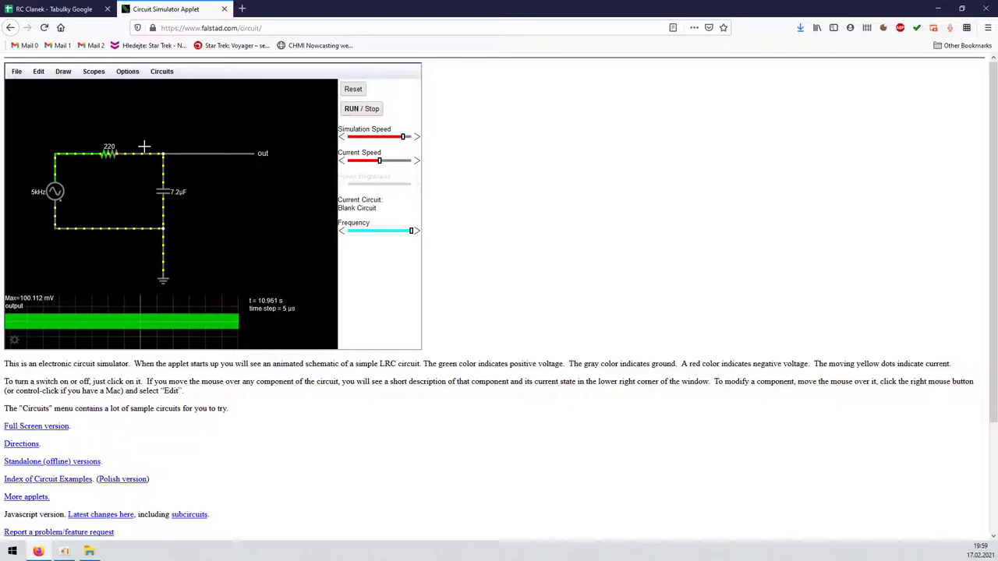
left_click(127, 71)
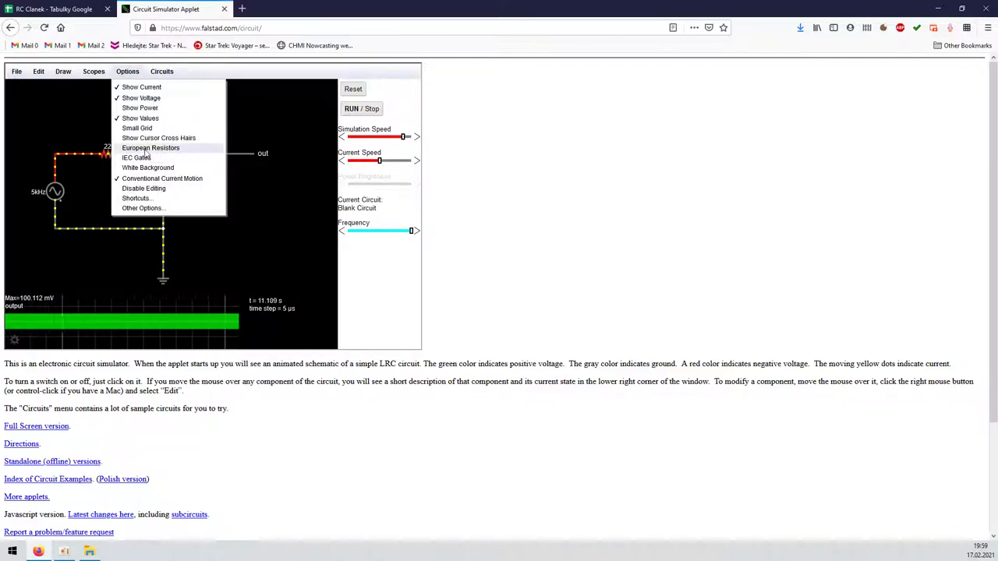
left_click(145, 148)
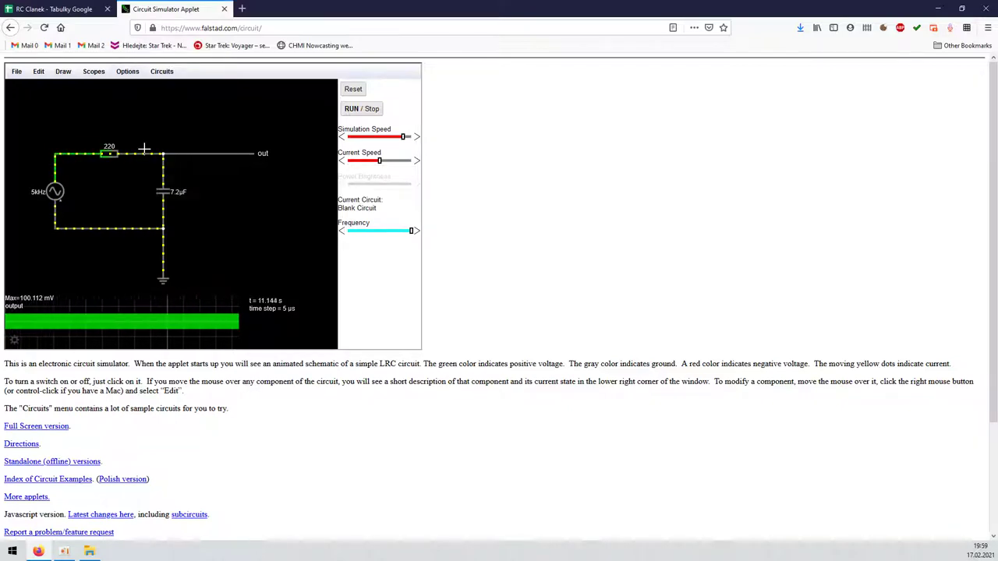
left_click(56, 11)
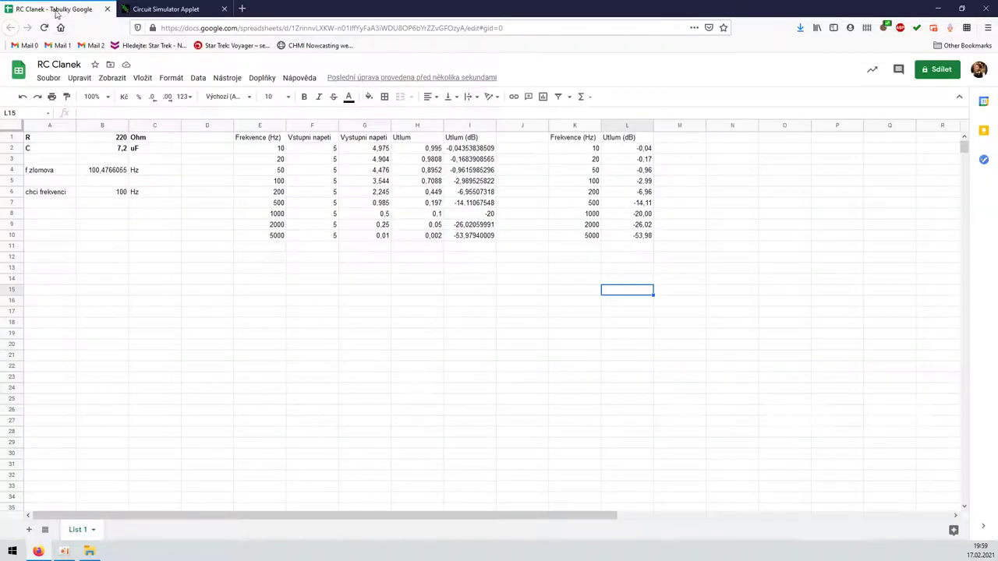
- Insert a line chart from the frequency and decibel attenuation data in K1:L10 and place it below the main table
left_click(365, 270)
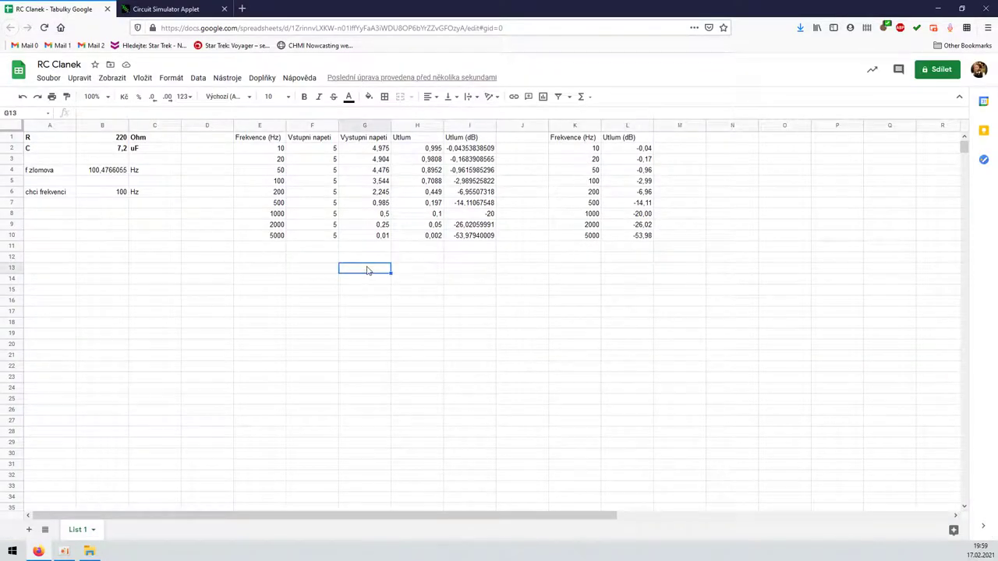
left_click(140, 78)
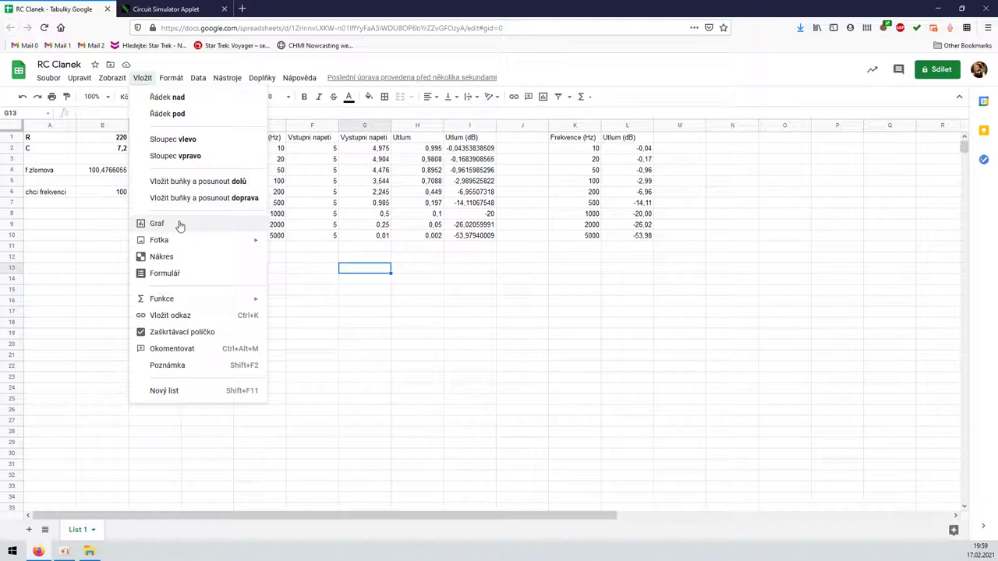
left_click(584, 139)
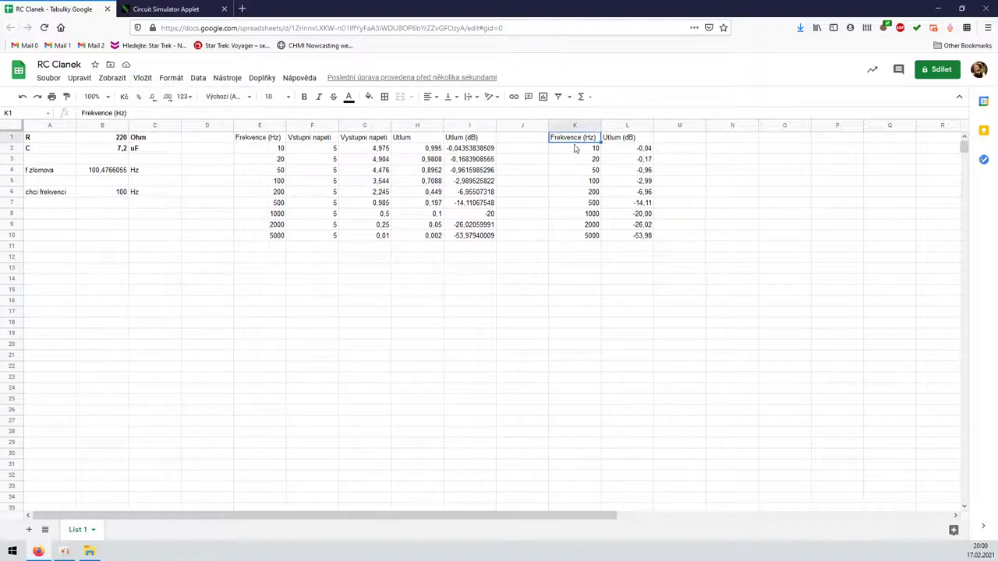
left_click(633, 233, "shift")
left_click(141, 78)
left_click(172, 221)
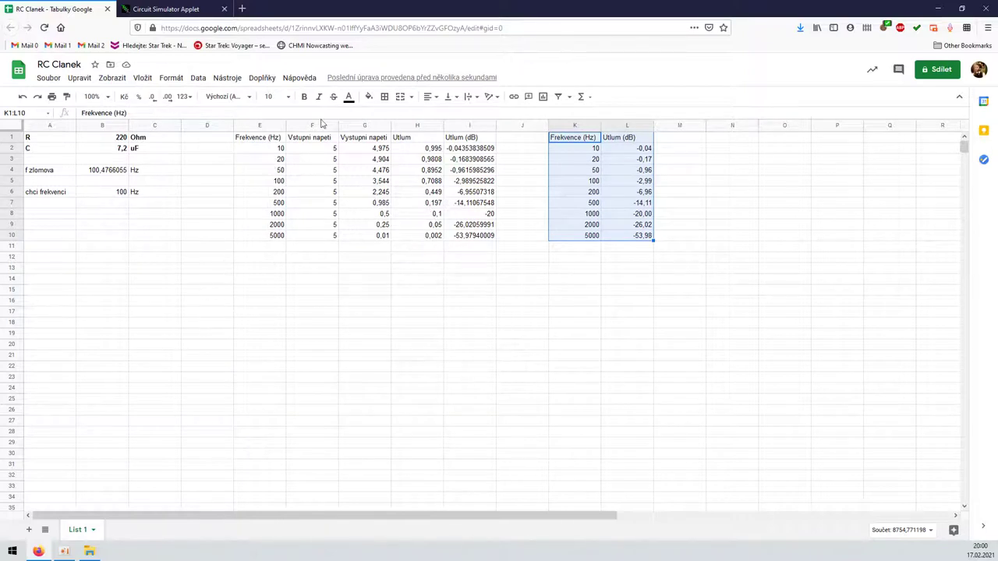
left_click_drag(457, 234, 424, 257)
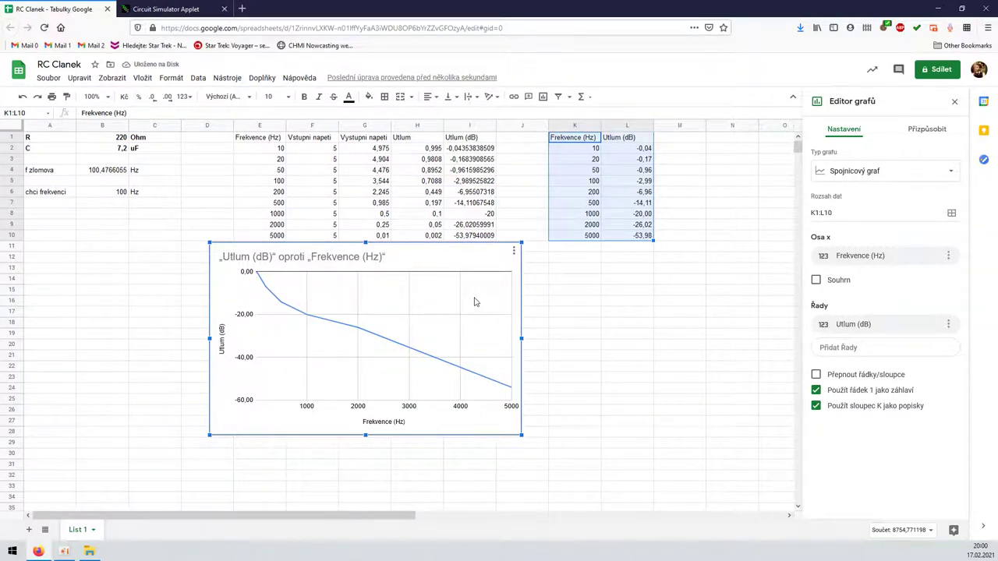
- Switch the chart's horizontal frequency axis to a logarithmic scale
left_click(464, 410)
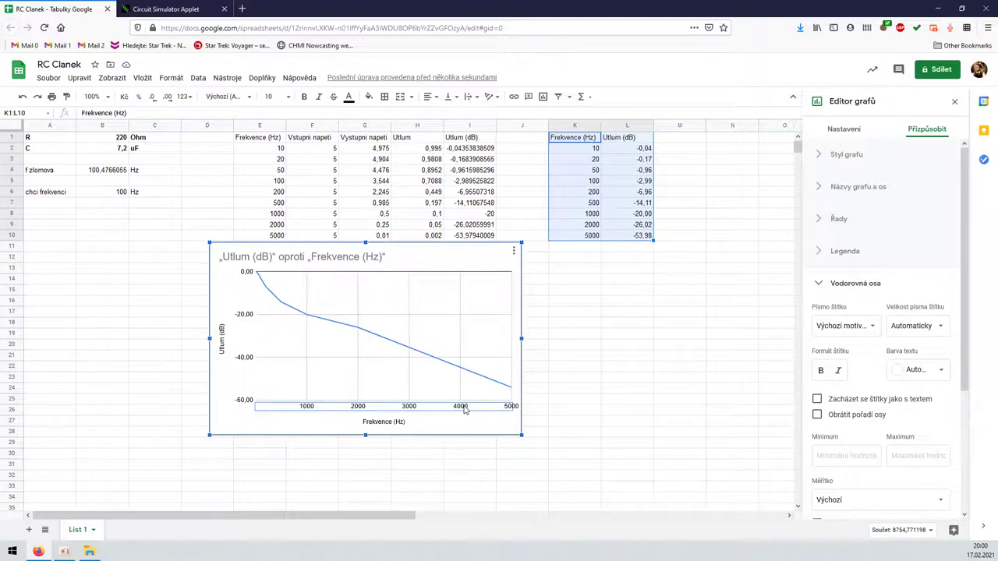
left_click_drag(964, 324, 959, 427)
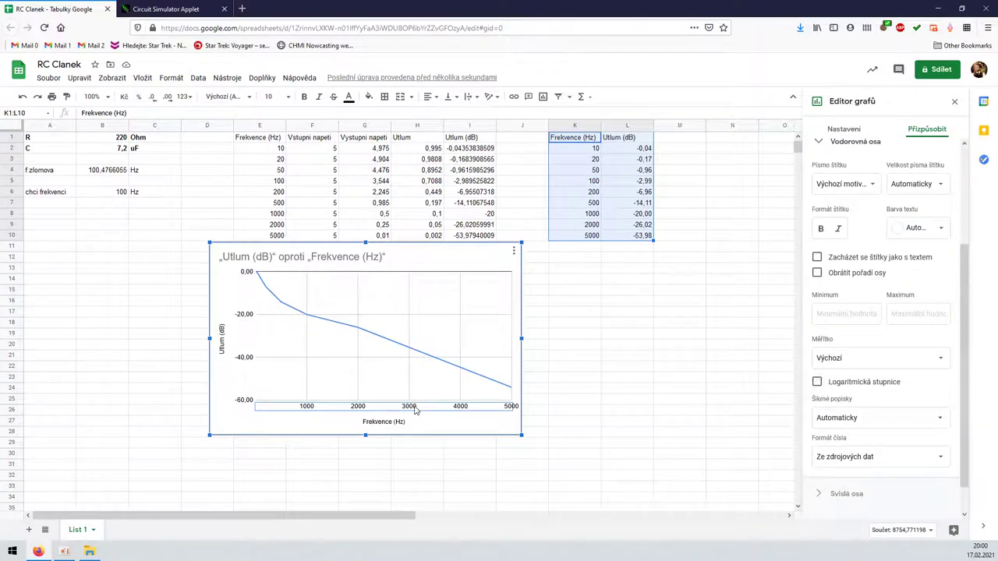
left_click(817, 382)
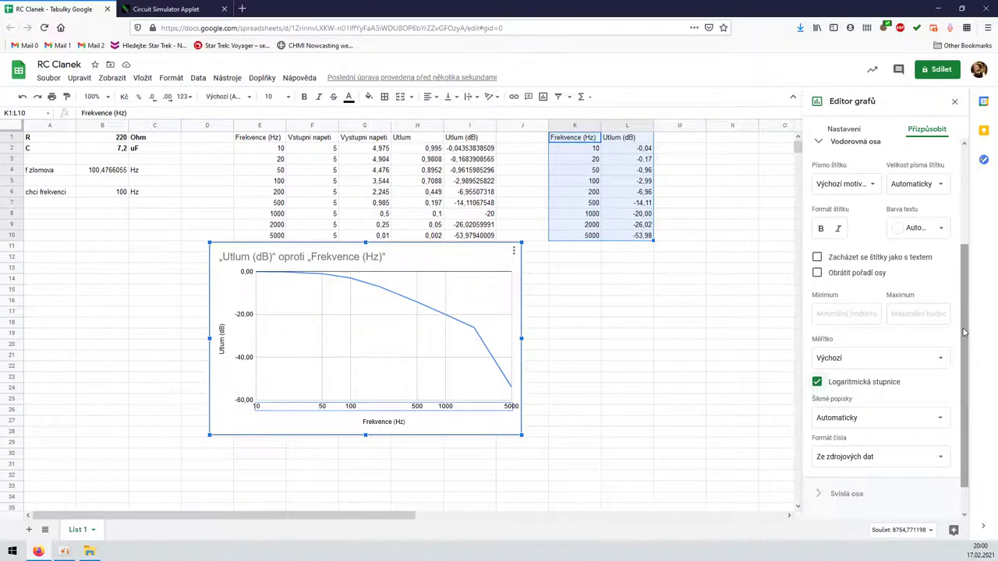
- Change the chart type to a smoothed line chart and move the chart down to start at about row 13
scroll(887, 178, "up", 3)
left_click(825, 156)
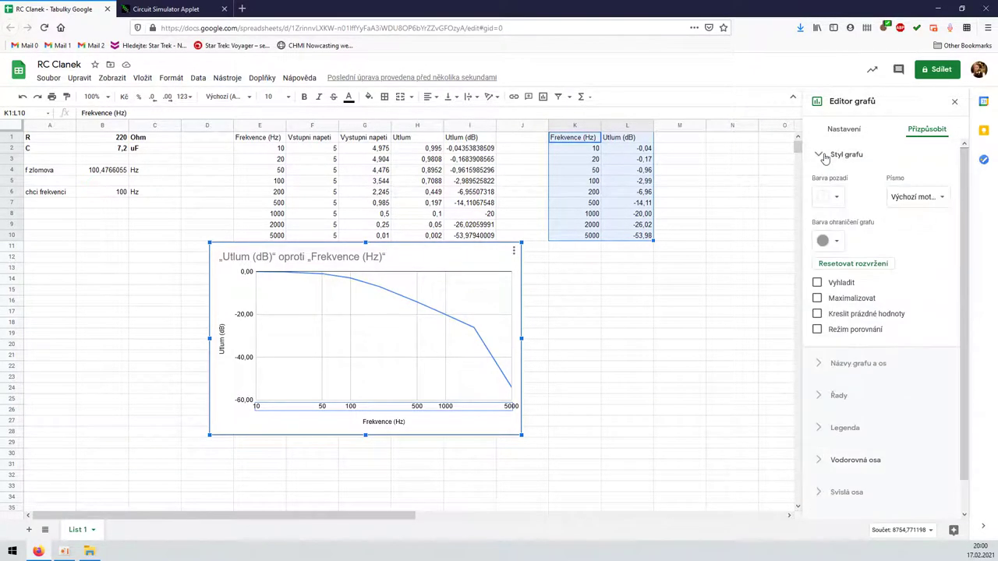
left_click(824, 156)
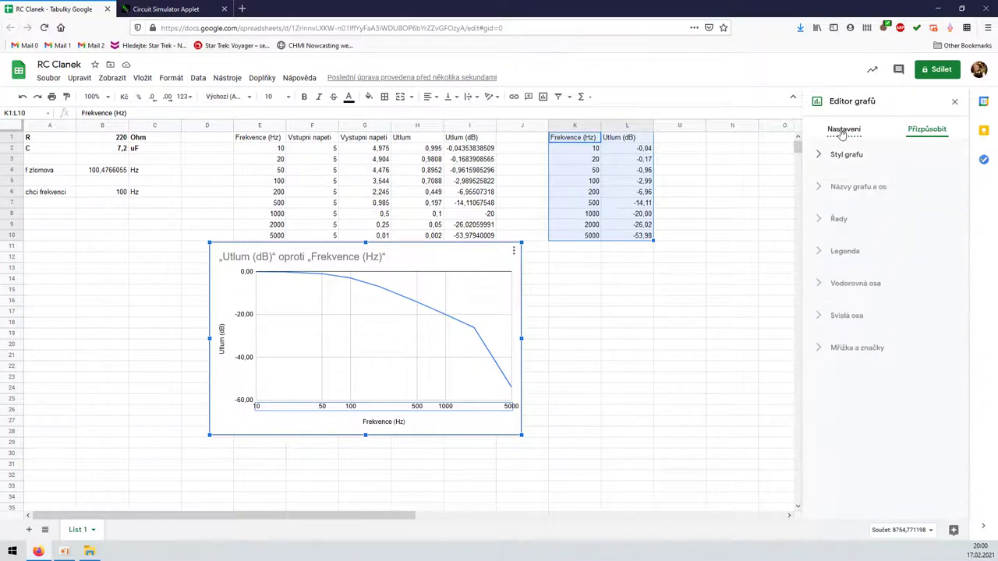
left_click(845, 129)
left_click(853, 173)
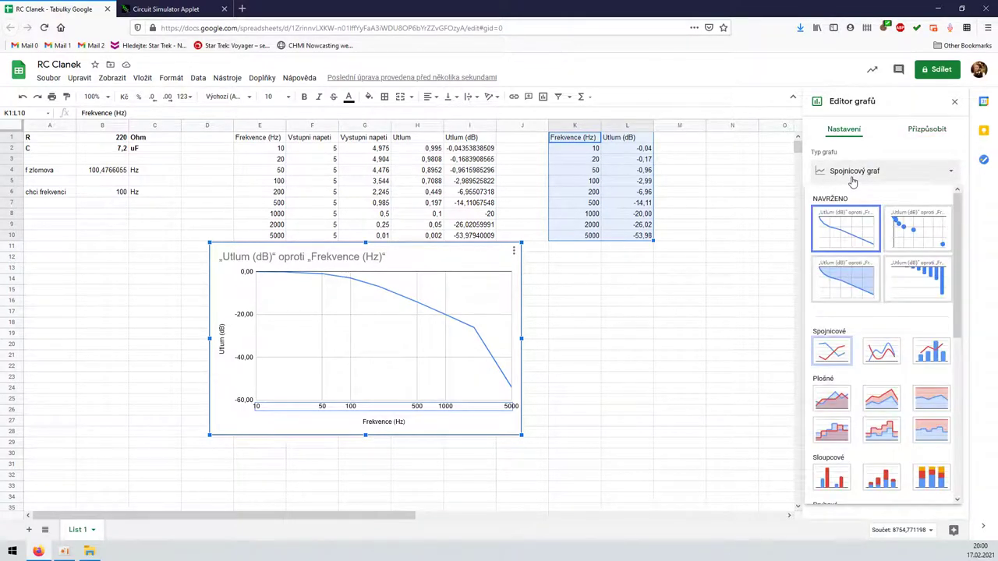
left_click(877, 351)
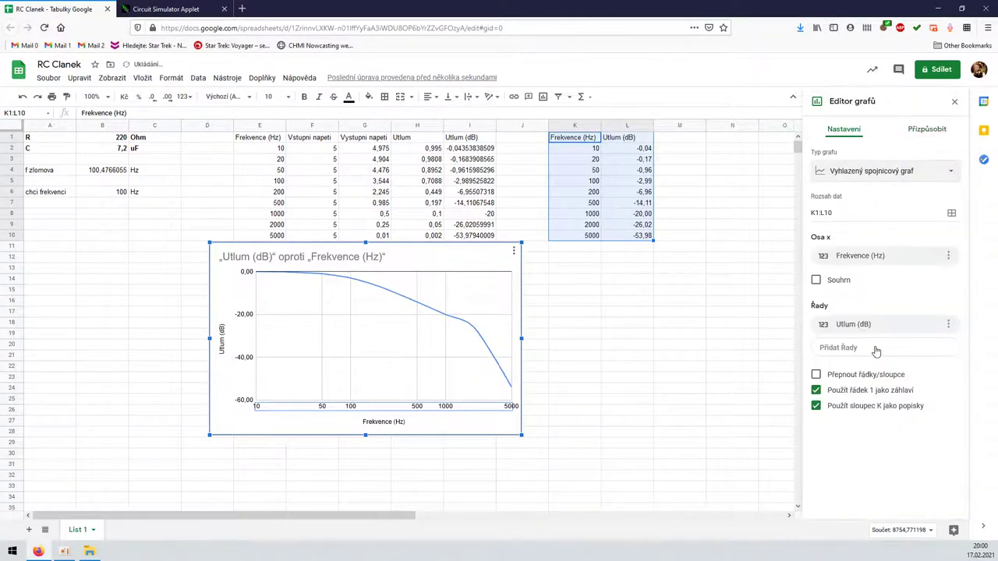
left_click(628, 299)
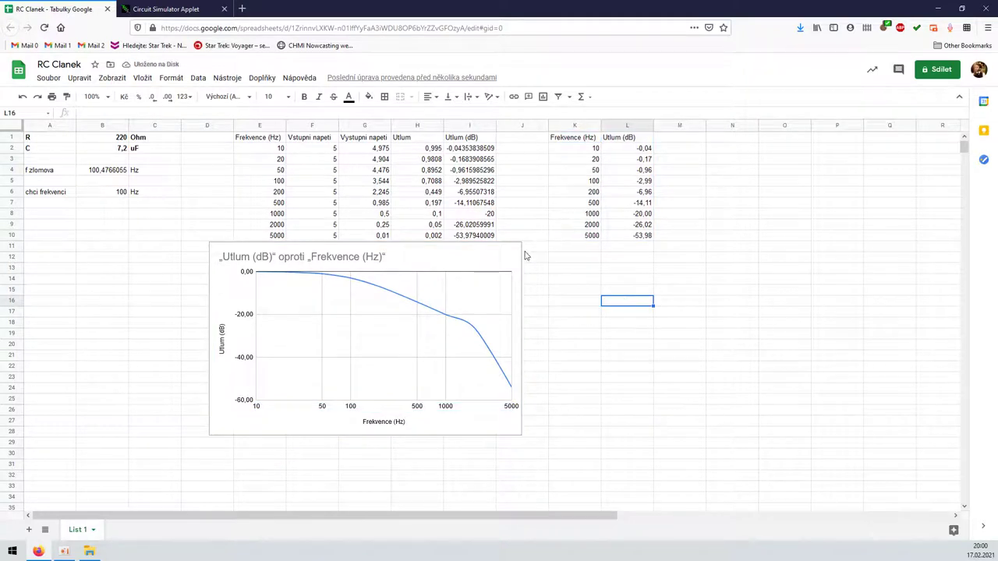
left_click(472, 271)
left_click_drag(472, 254, 465, 278)
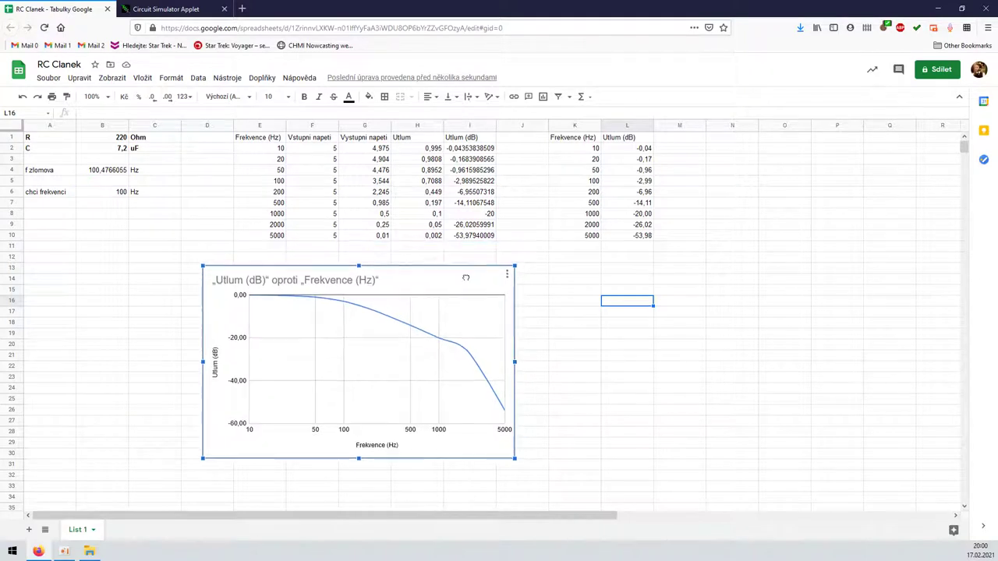
- Set the output voltage for 1000 Hz in cell G8 to 0,499
left_click(433, 216)
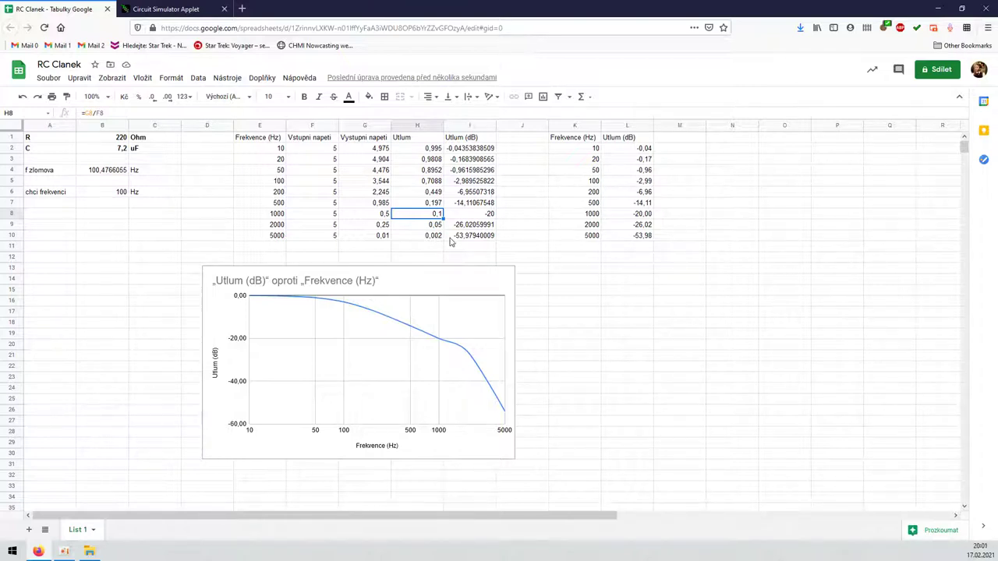
key("Up")
key("Up")
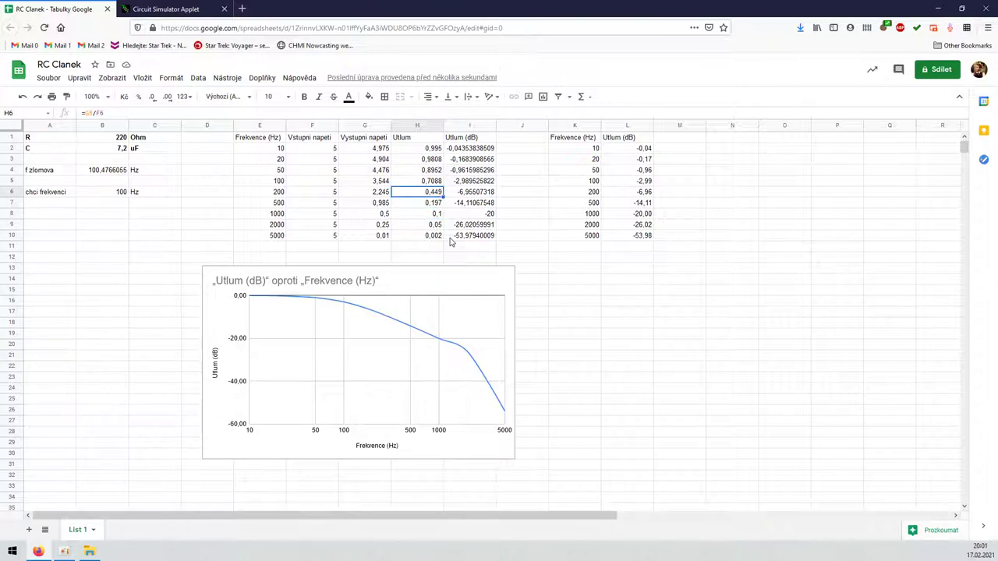
key("Left")
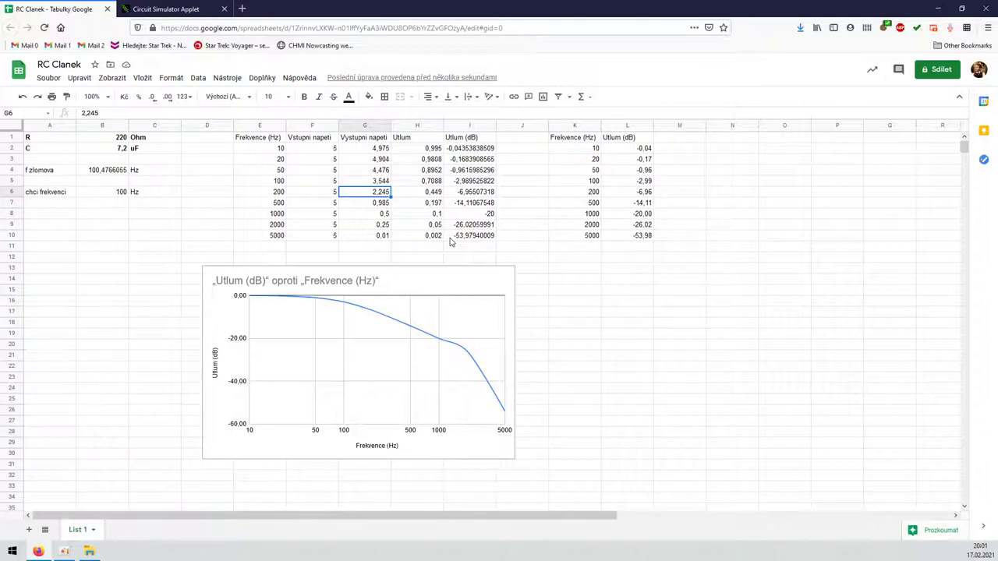
key("Down")
key("Down")
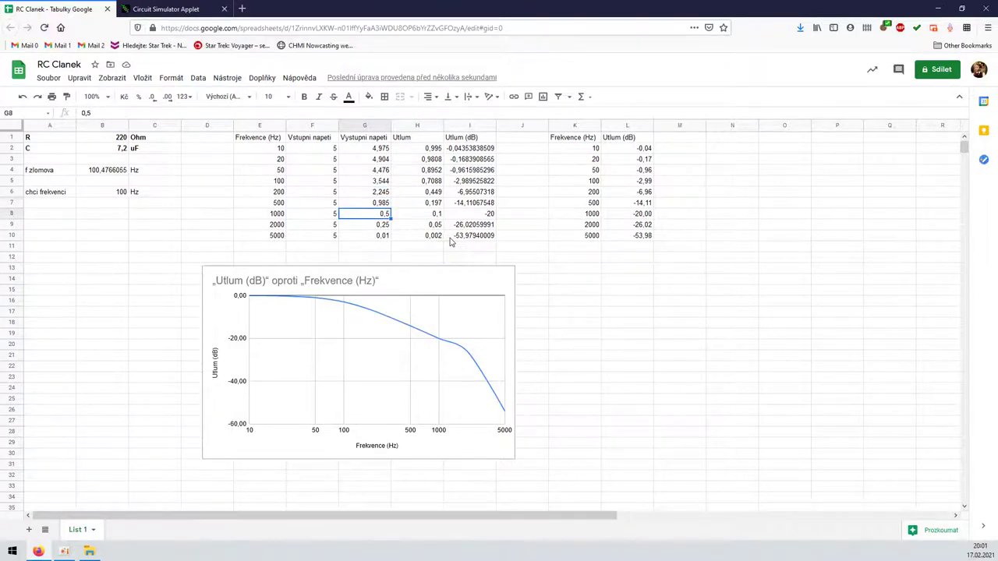
type("0,499")
key("Return")
key("Up")
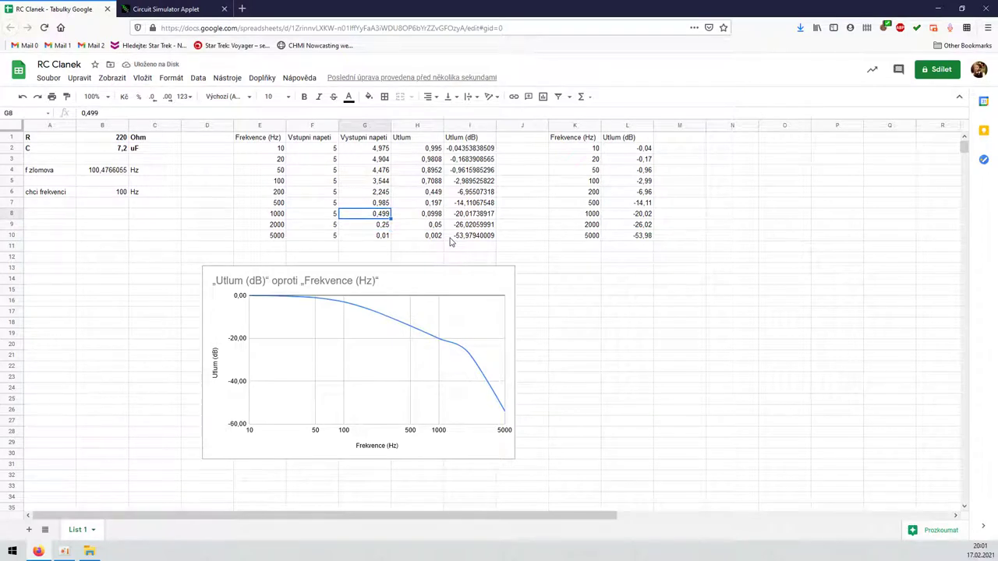
- In the circuit simulator, set the AC source frequency to 2 kHz to check the output voltage against the value in G9
key("Down")
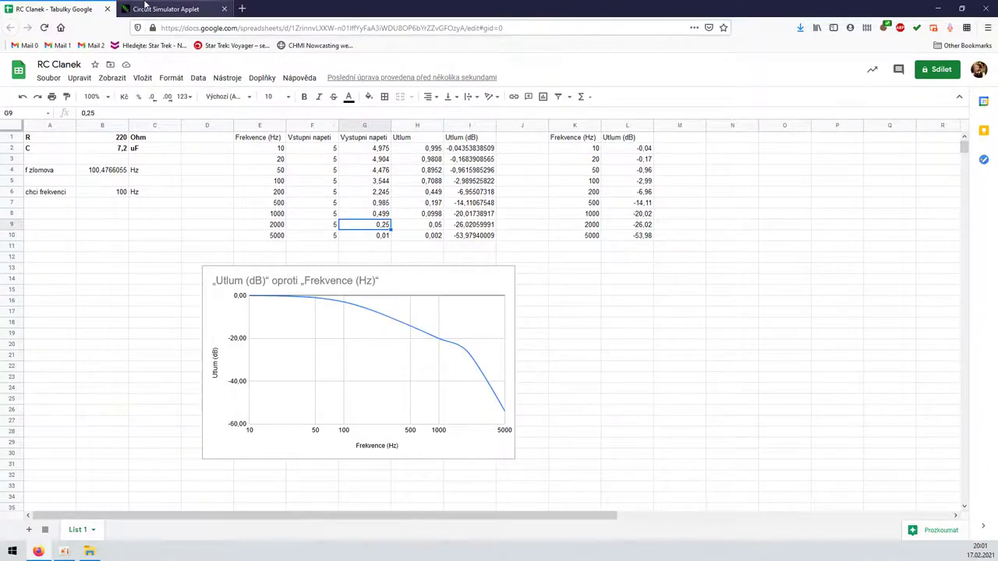
left_click(156, 9)
double_click(54, 193)
key("BackSpace")
type("2")
key("Return")
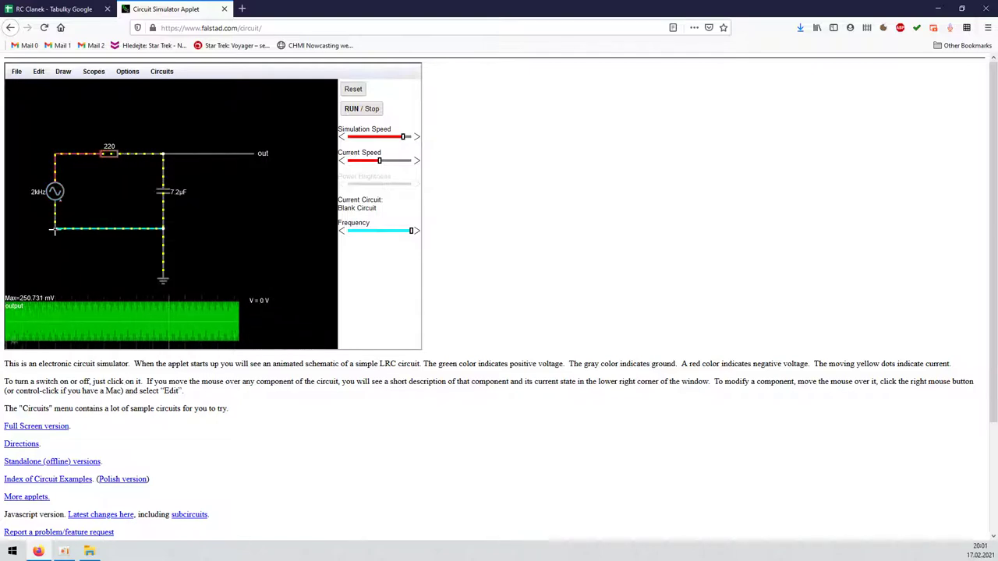
left_click(55, 8)
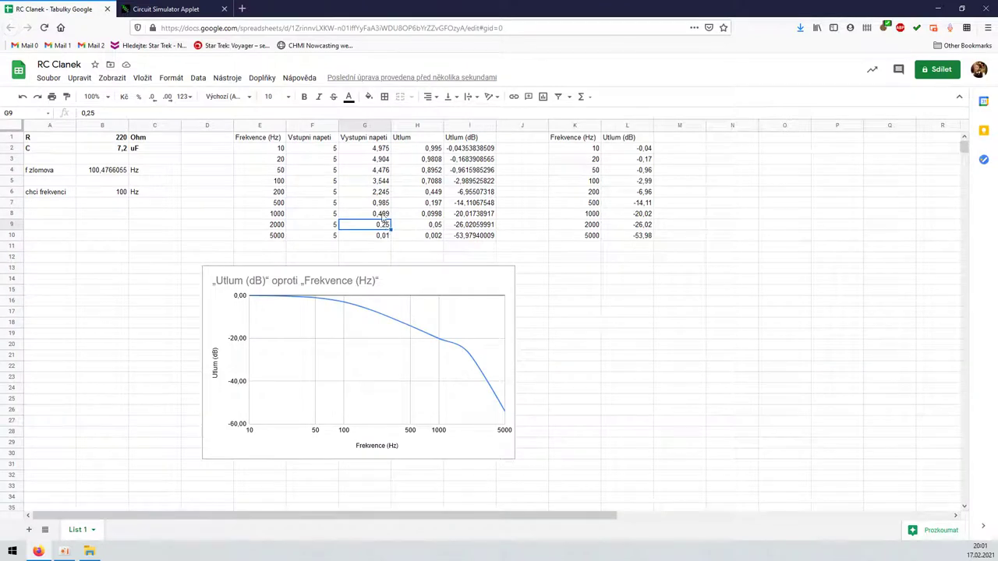
- Set the AC source frequency to 1 kHz in the circuit simulator, check the output voltage and return to the spreadsheet
left_click(144, 8)
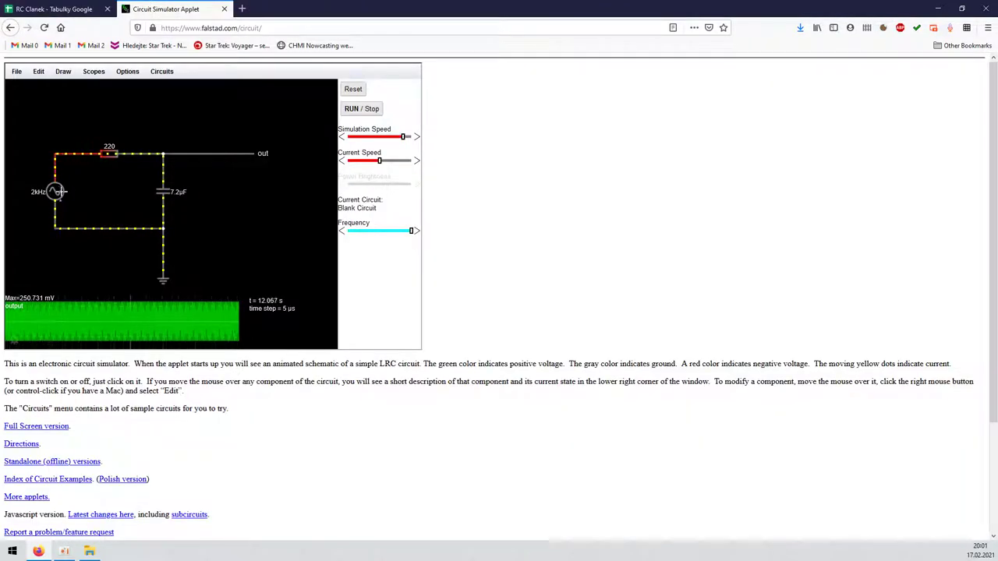
double_click(55, 192)
double_click(174, 232)
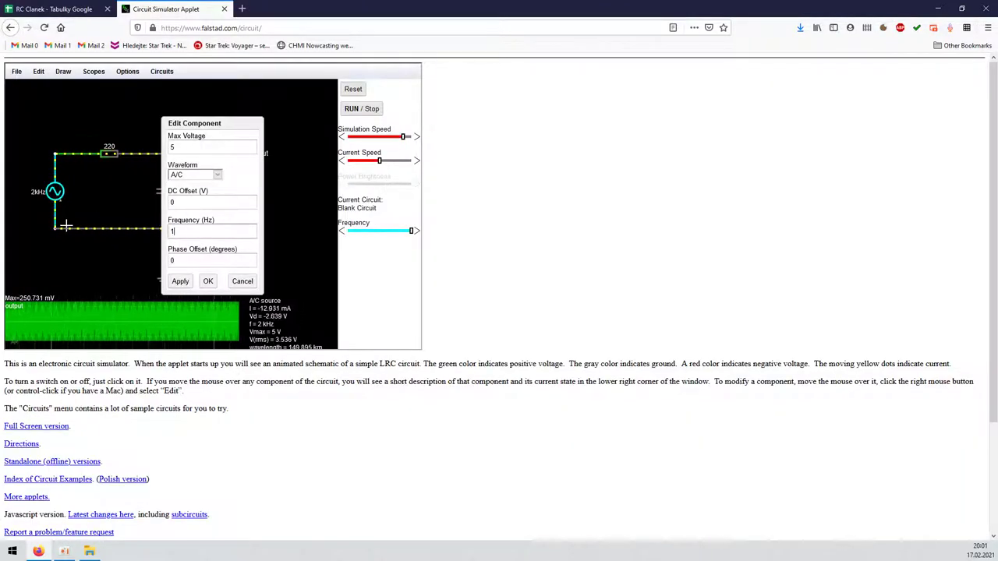
key("Return")
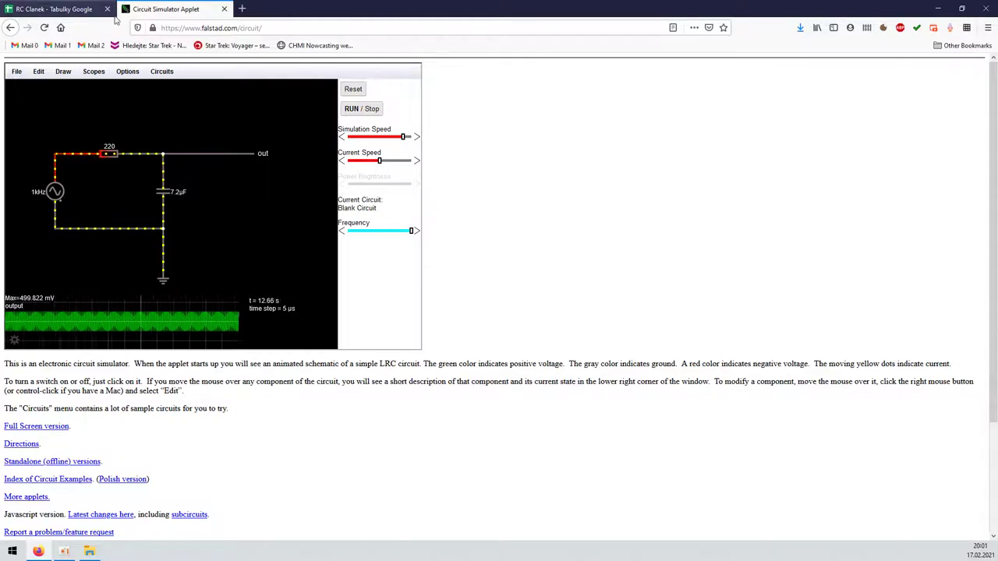
left_click(46, 8)
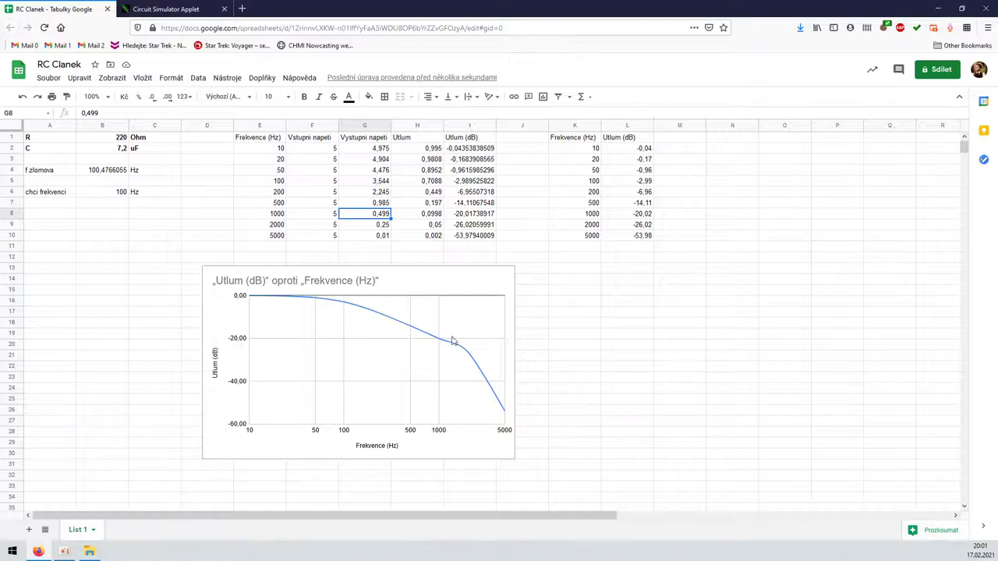
left_click(377, 206)
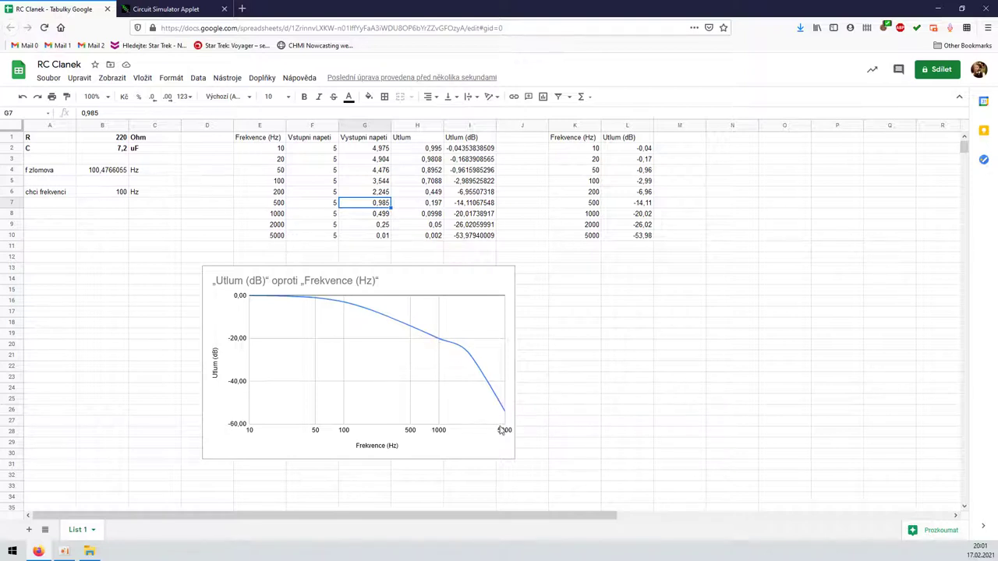
left_click(440, 434)
left_click(507, 279)
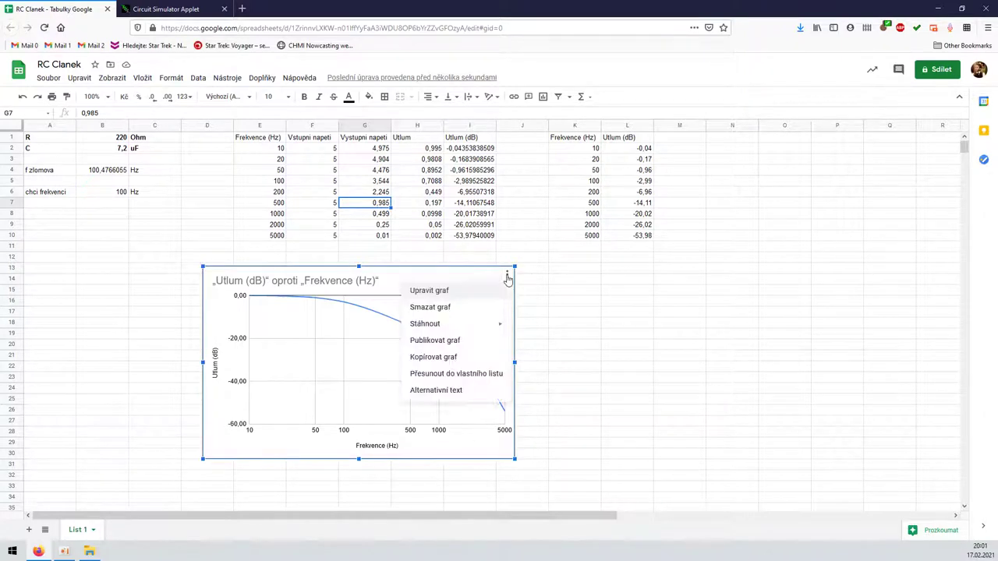
mouse_move(485, 331)
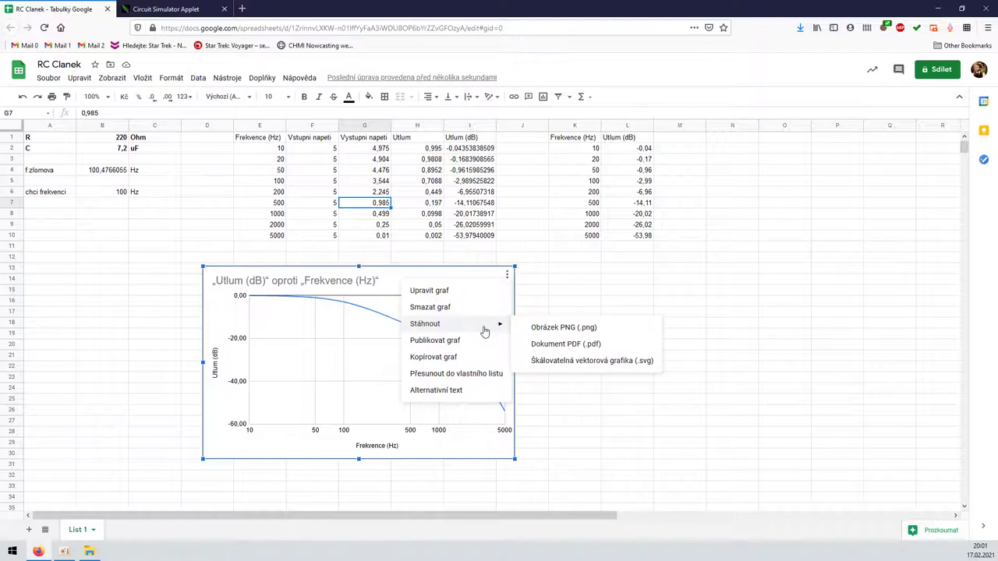
left_click(454, 276)
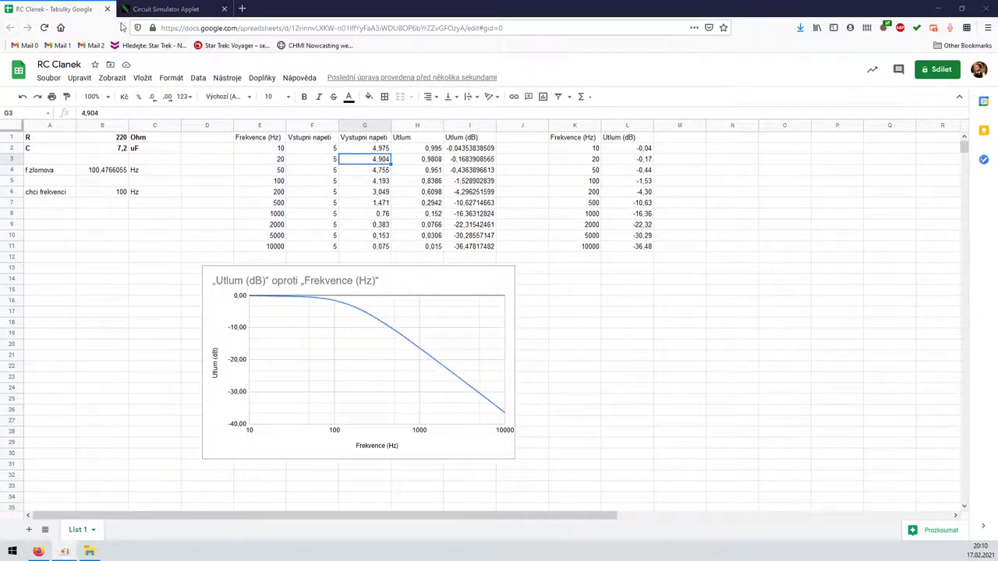
- In the circuit simulator, set the AC source frequency to 5000 Hz, slow the simulation and check the output voltage on the scope
left_click(166, 9)
double_click(206, 231)
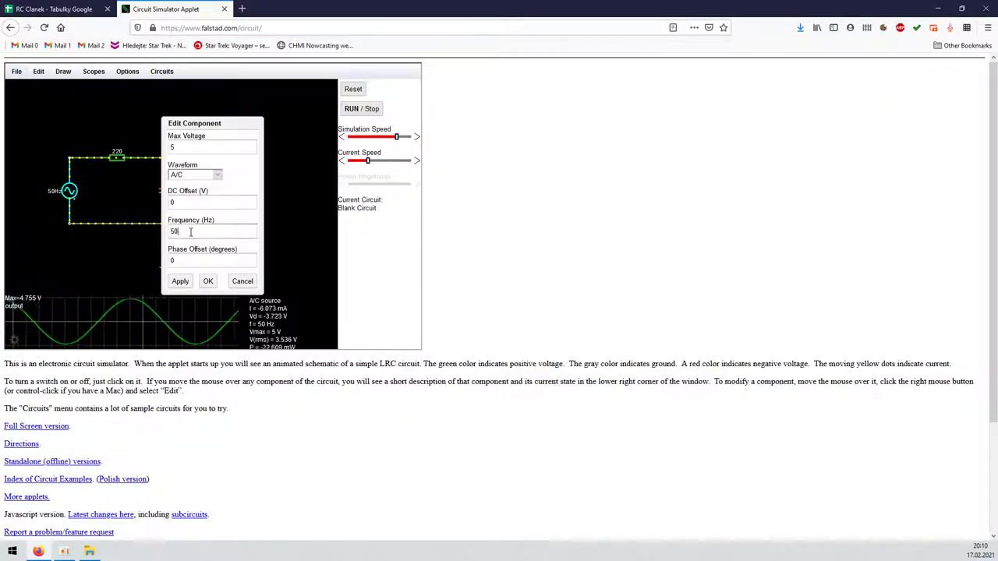
type("5000")
key("Return")
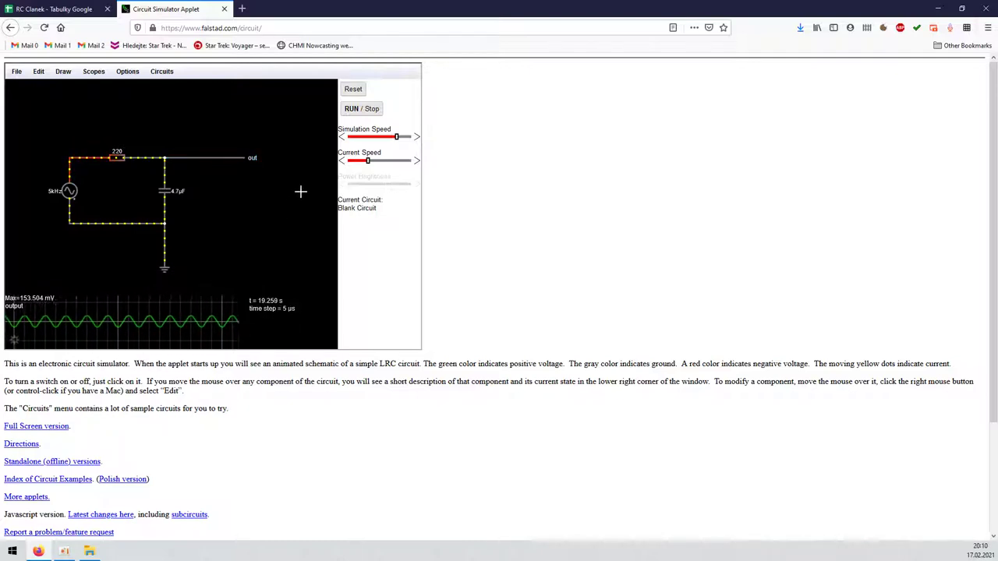
left_click_drag(396, 137, 380, 139)
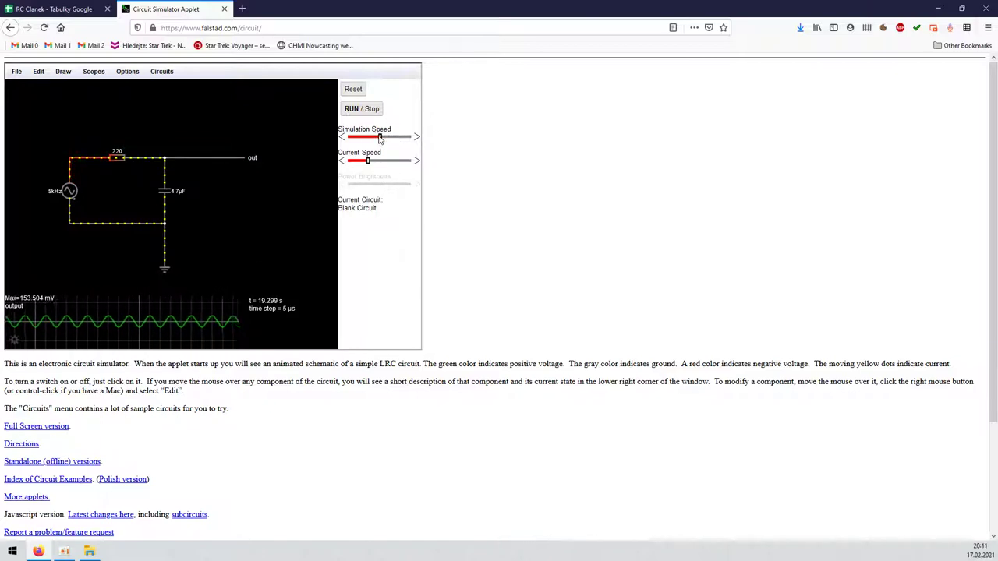
mouse_move(85, 325)
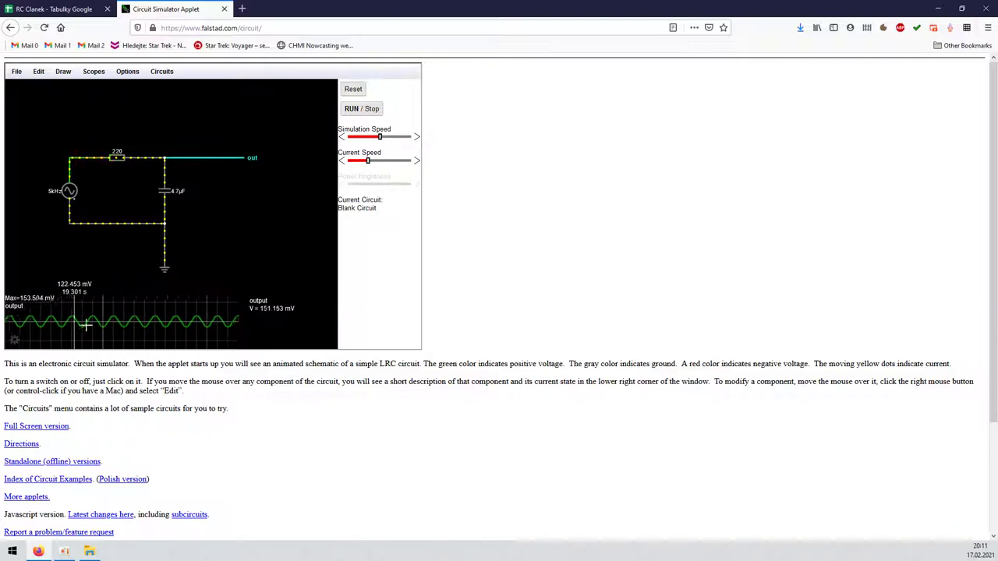
mouse_move(201, 325)
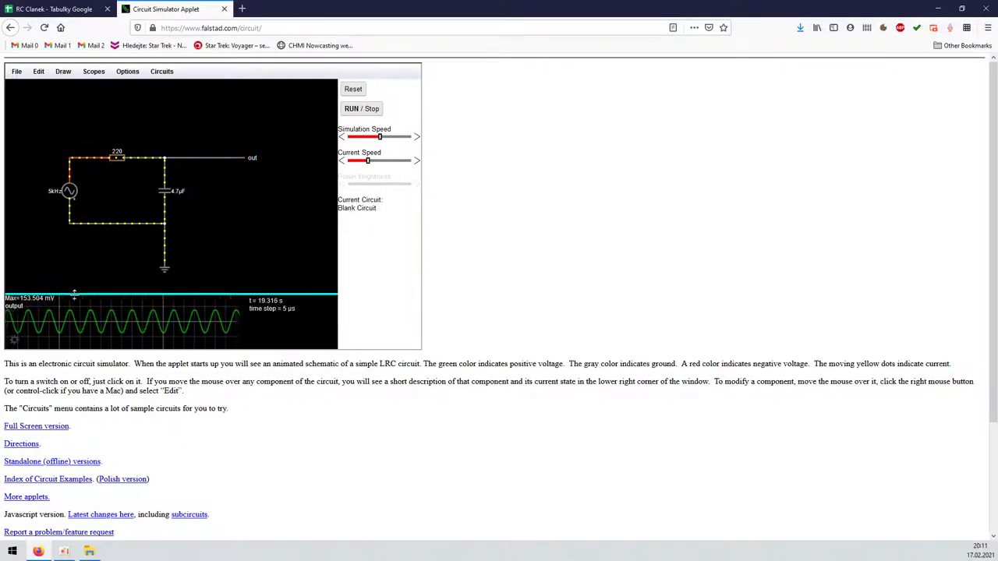
mouse_move(22, 299)
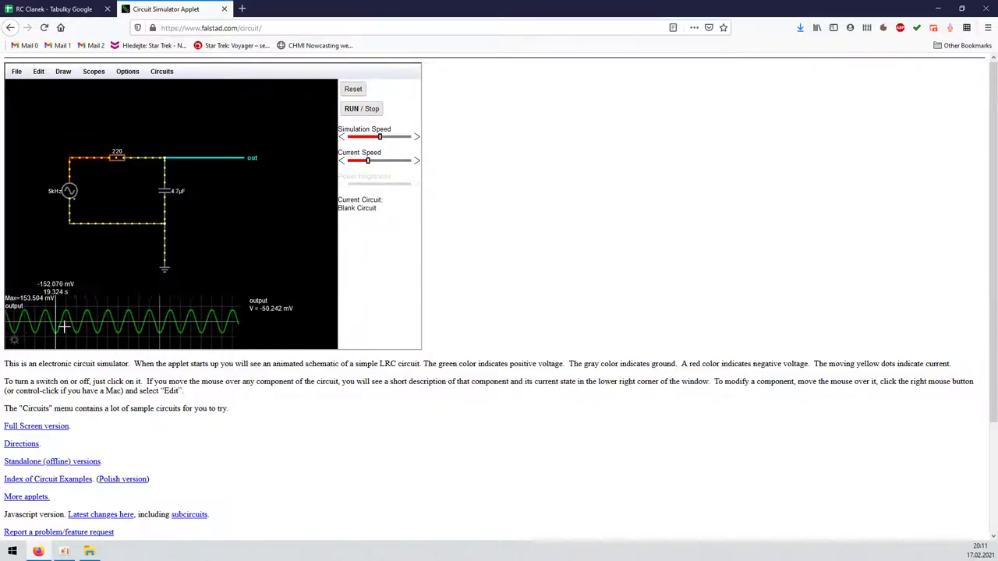
- Set the AC source frequency to 2000 Hz, check the output voltage and compare it with cell G9 in the spreadsheet
double_click(71, 196)
key("Tab")
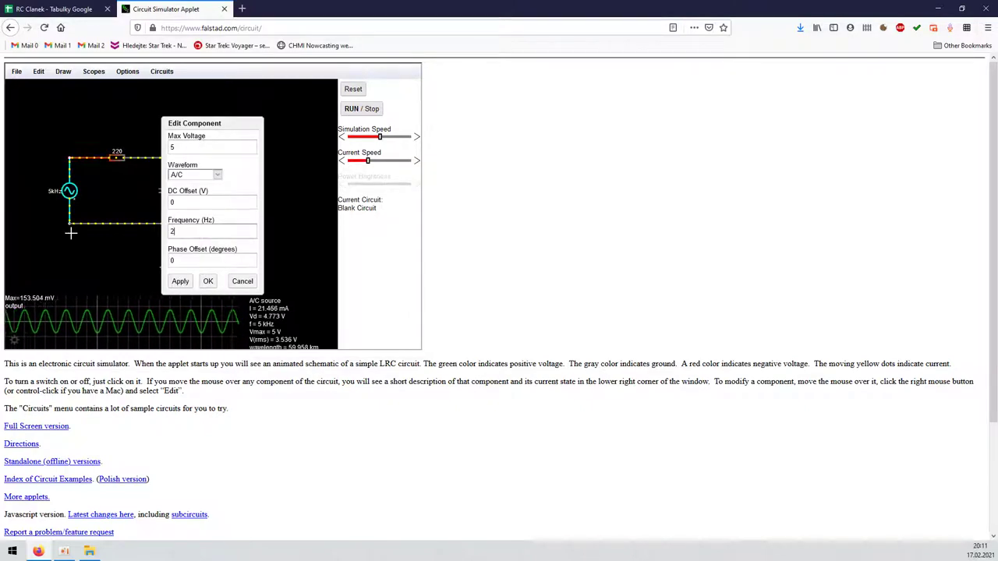
type("2000")
key("Return")
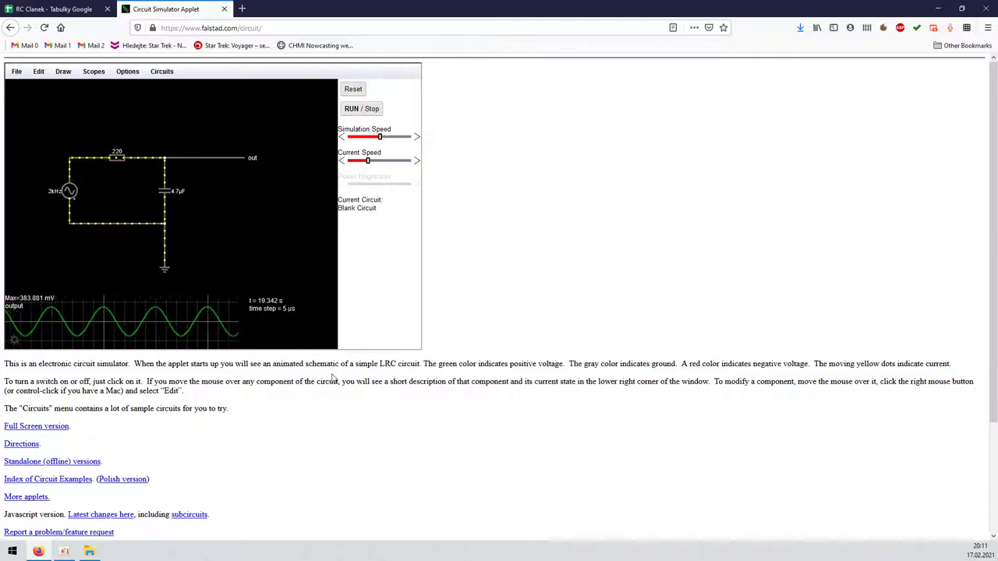
mouse_move(169, 337)
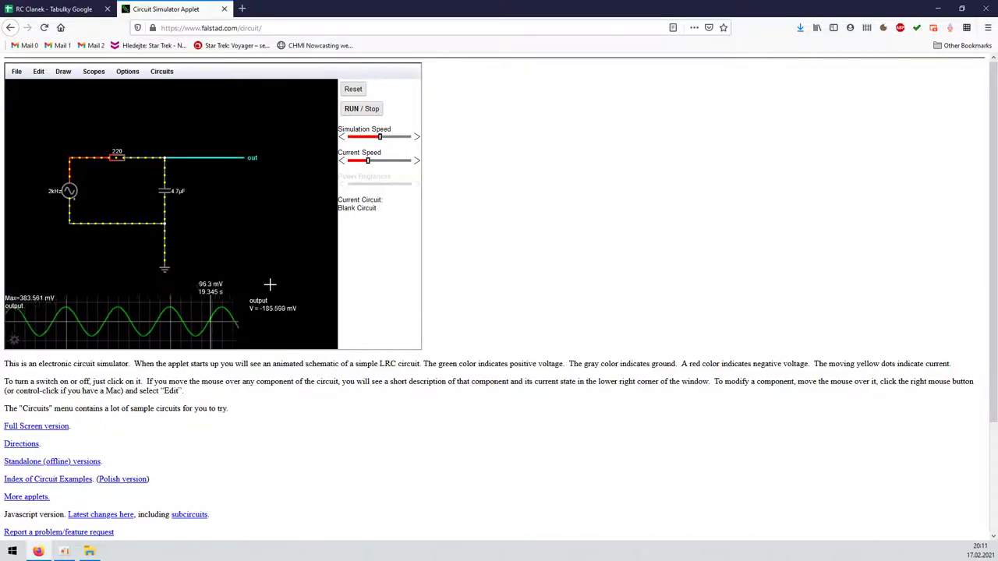
left_click_drag(380, 136, 382, 136)
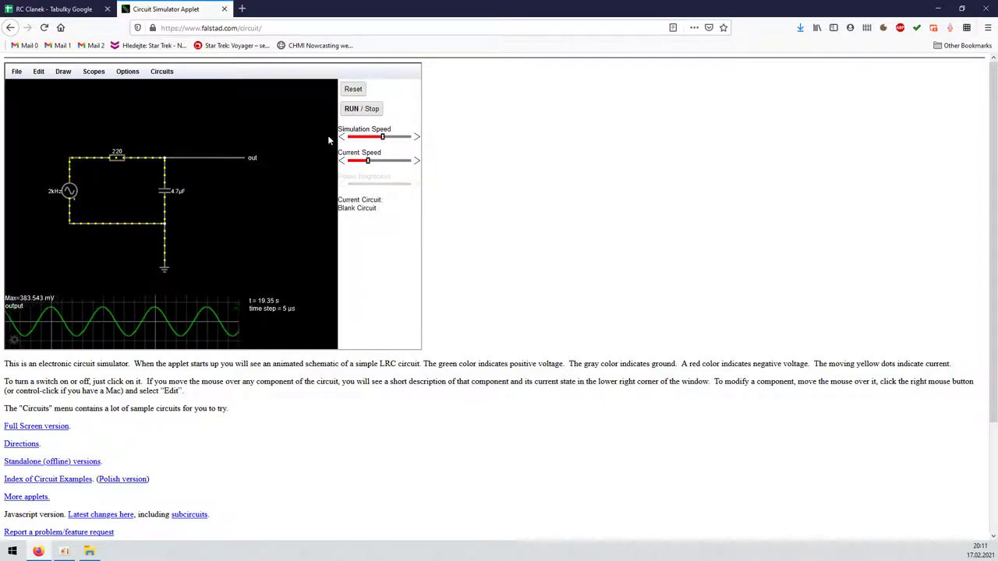
left_click(62, 8)
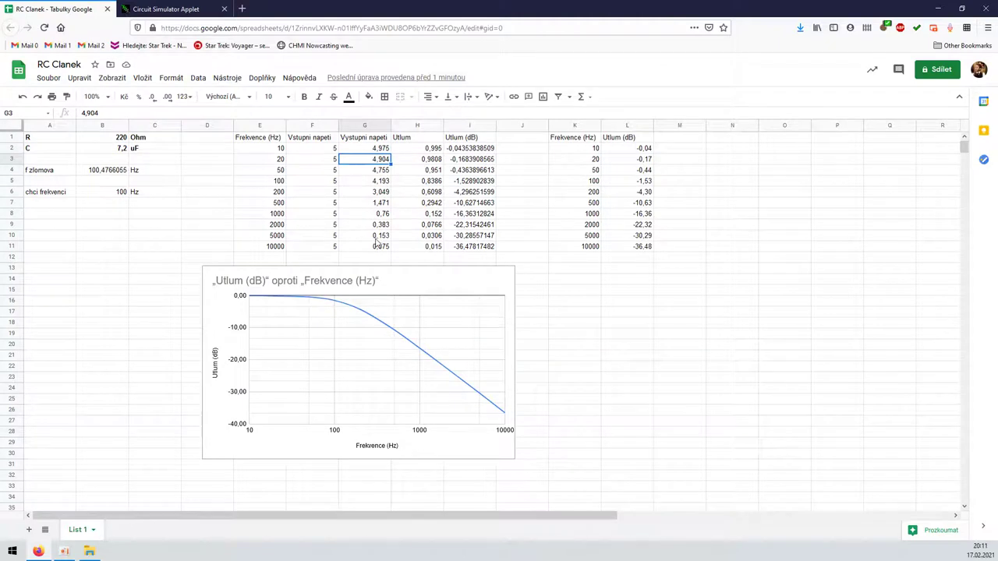
left_click(377, 225)
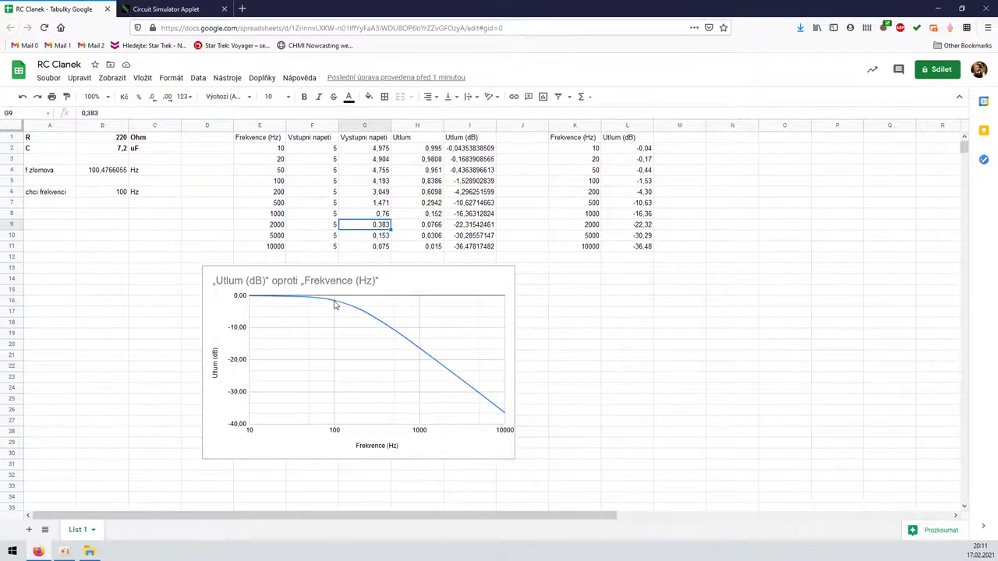
- Make the 100 Hz row of the measurement table, cells E5:I5, bold
left_click(298, 186)
left_click(258, 186)
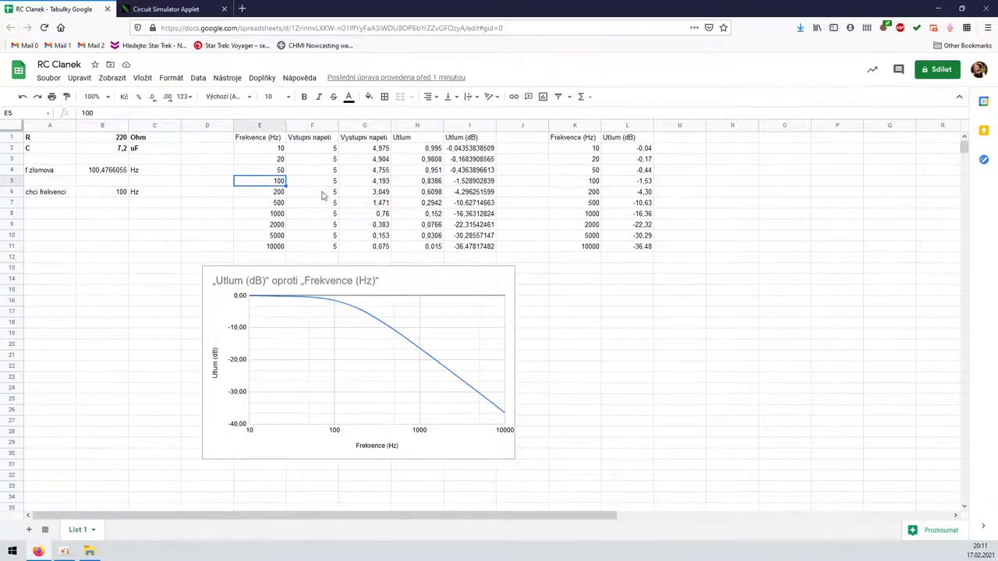
left_click(465, 180, "shift")
key("ctrl+b")
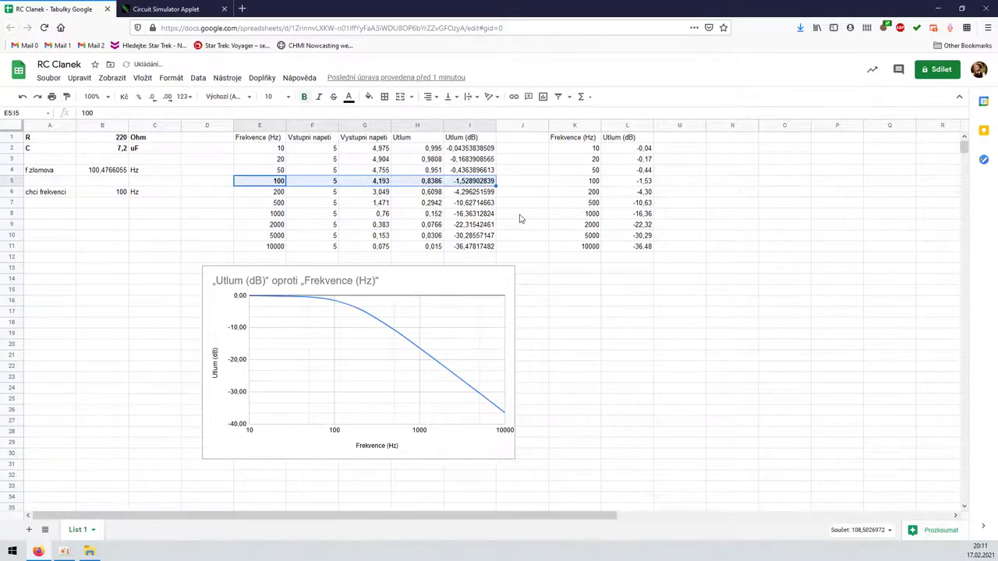
left_click(563, 215)
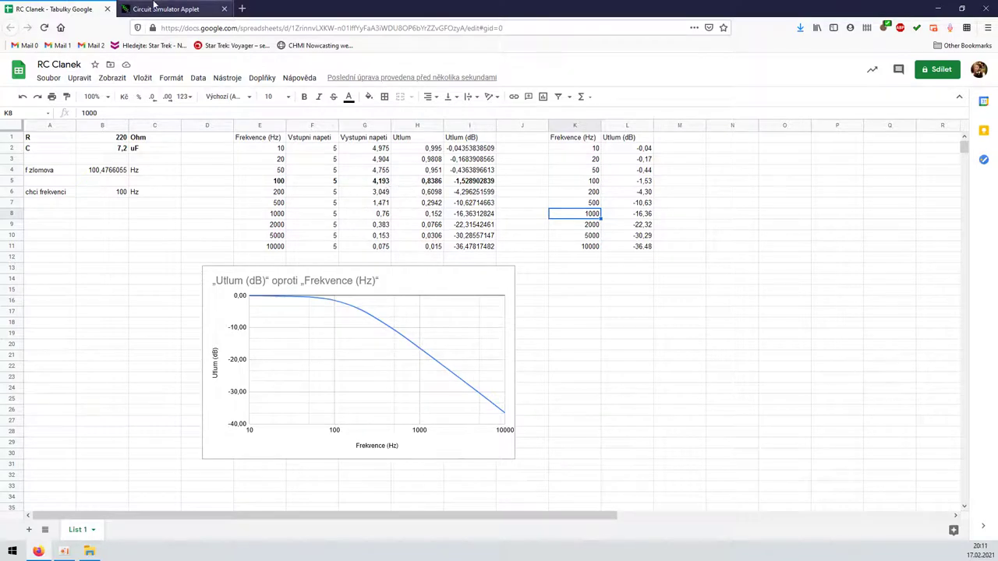
- In the circuit simulator, set the AC source frequency to 100 Hz and raise the simulation speed to check the output voltage
left_click(166, 9)
double_click(69, 192)
key("Tab")
key("Tab")
key("Tab")
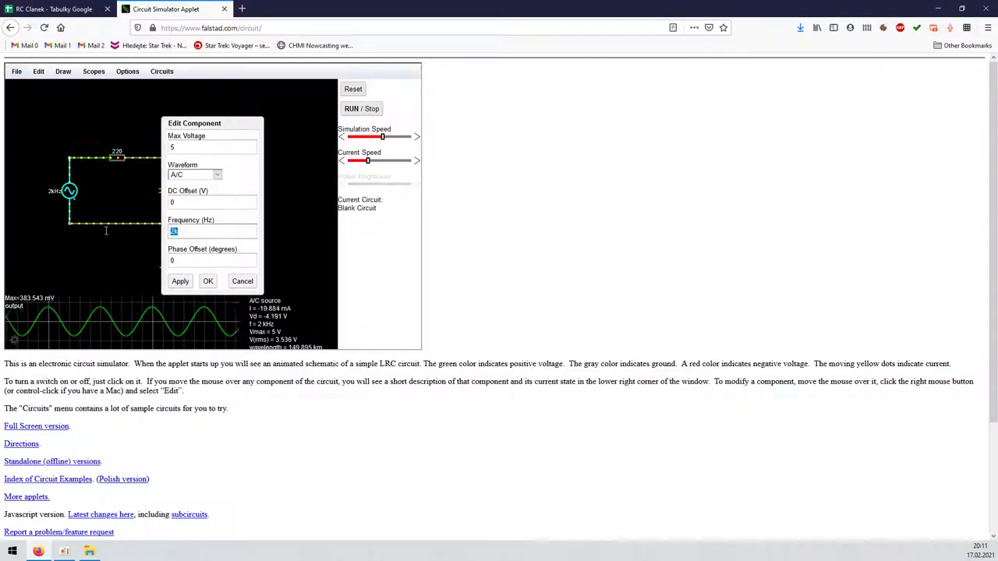
type("100")
key("Return")
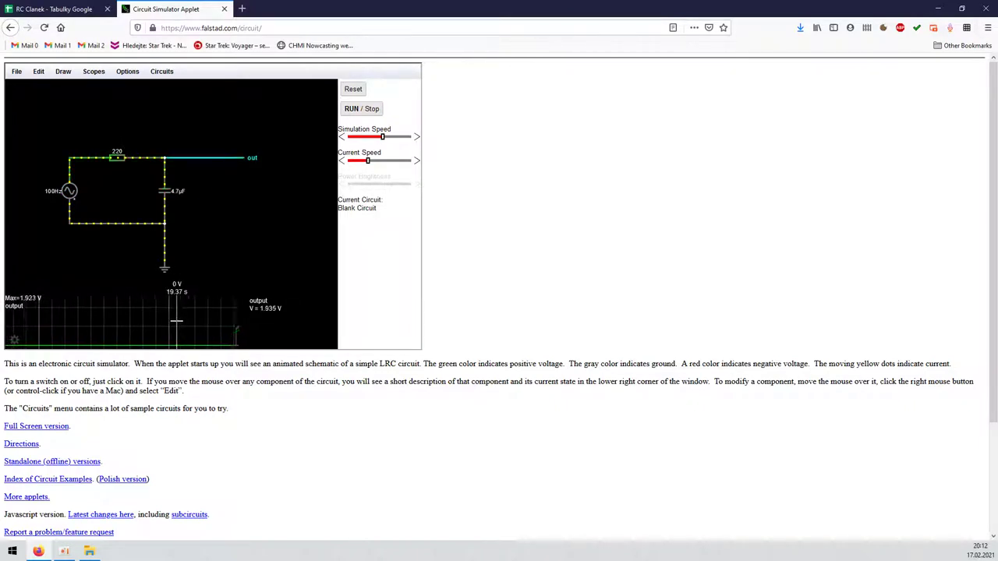
left_click(388, 137)
left_click(395, 137)
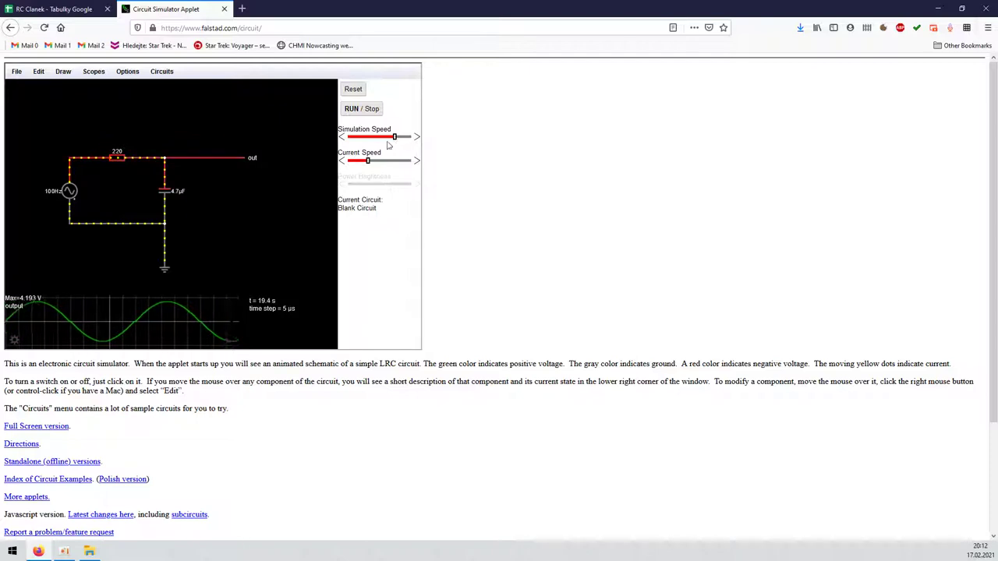
- Return to the spreadsheet and examine the 100 Hz output voltage, attenuation ratio and dB formula in G5, H5 and I5
left_click(62, 9)
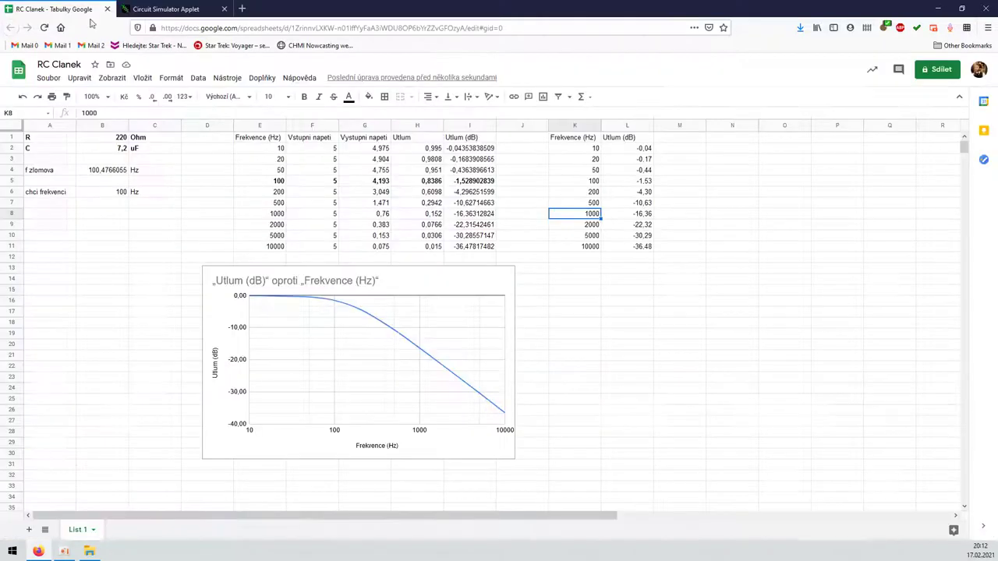
left_click(366, 185)
left_click(425, 186)
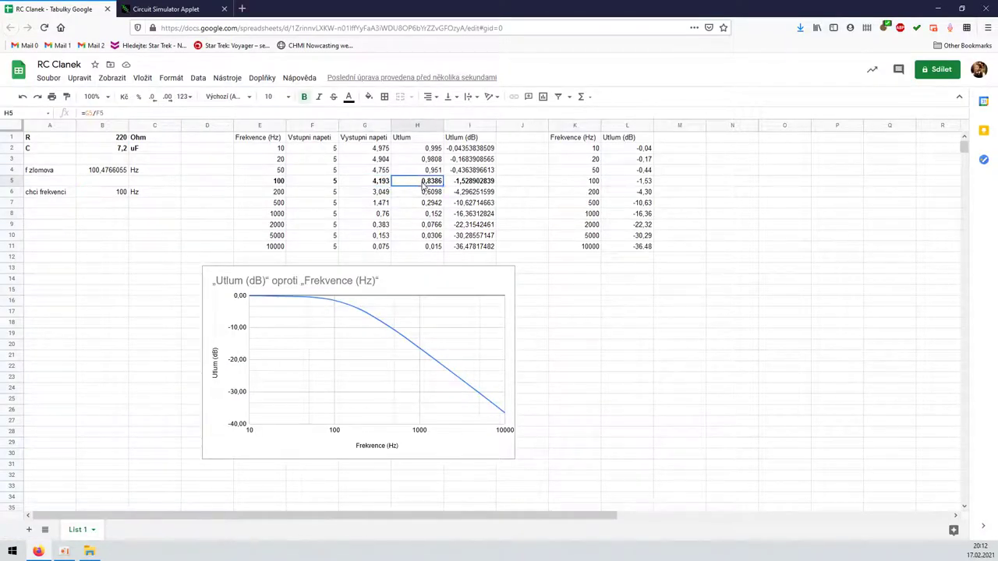
left_click(481, 186)
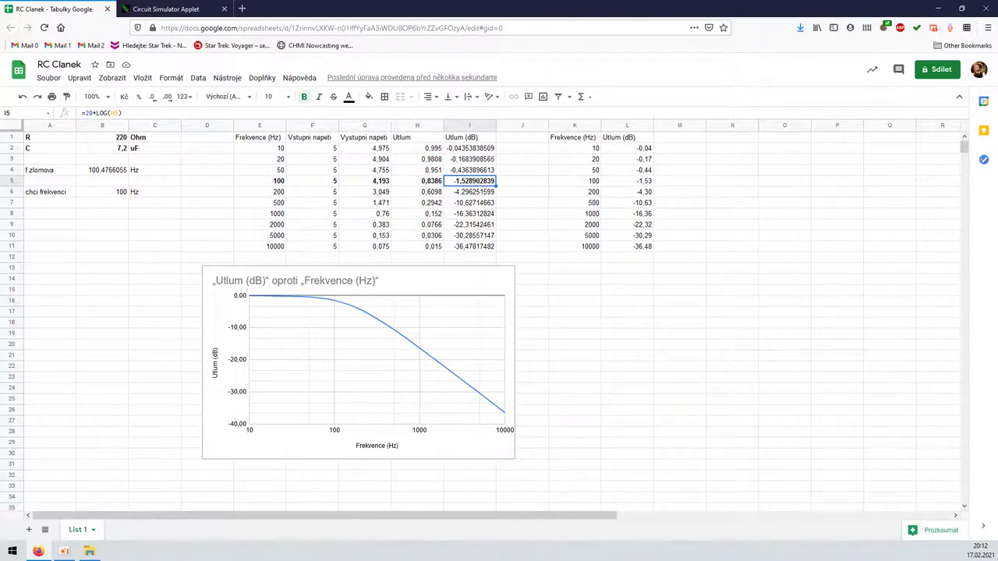
- In the circuit simulator, set the capacitor to 4.7 µF to check the output voltage at 100 Hz
key("ctrl+Tab")
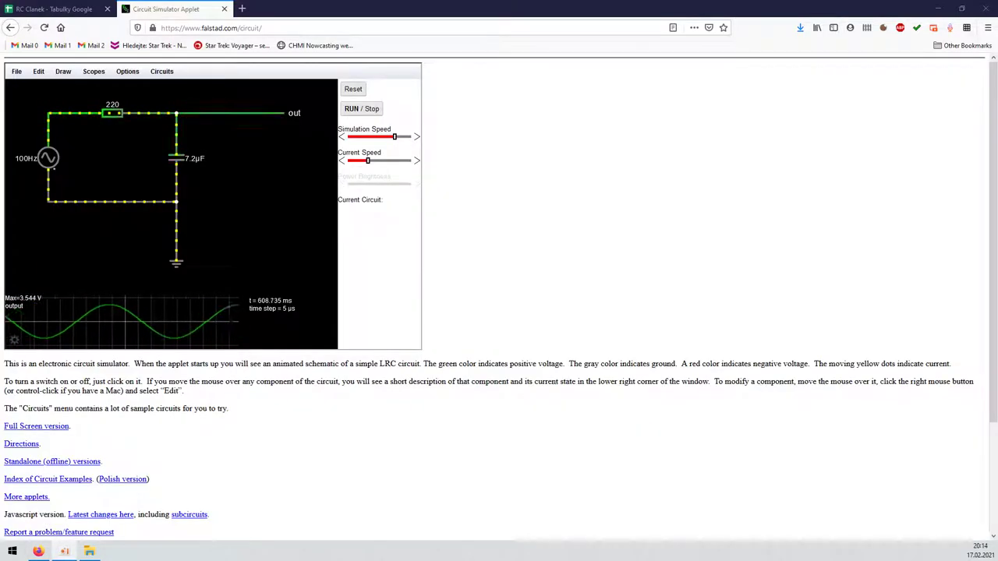
scroll(176, 159, "down", 5)
scroll(177, 160, "up", 9)
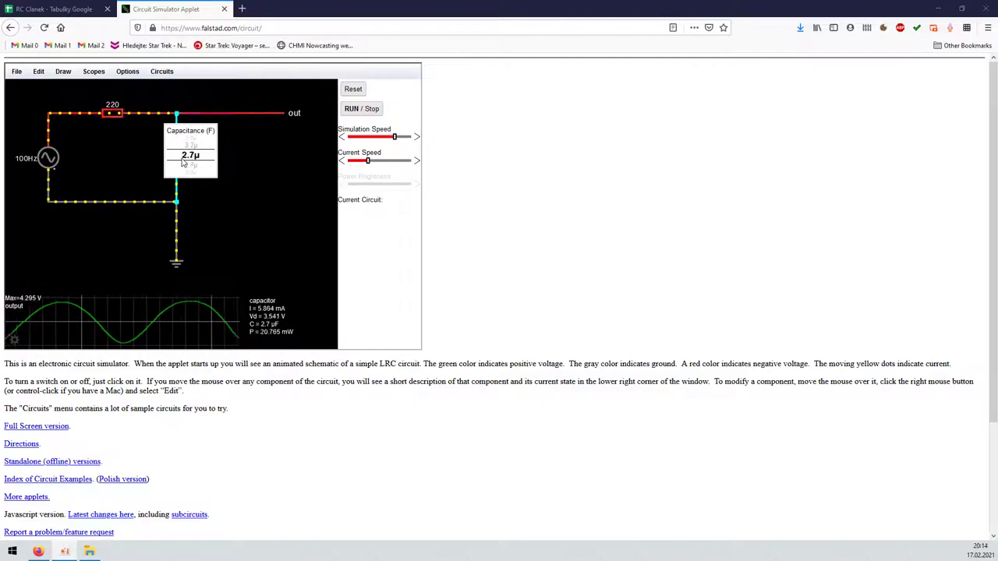
scroll(178, 164, "up", 1)
double_click(178, 164)
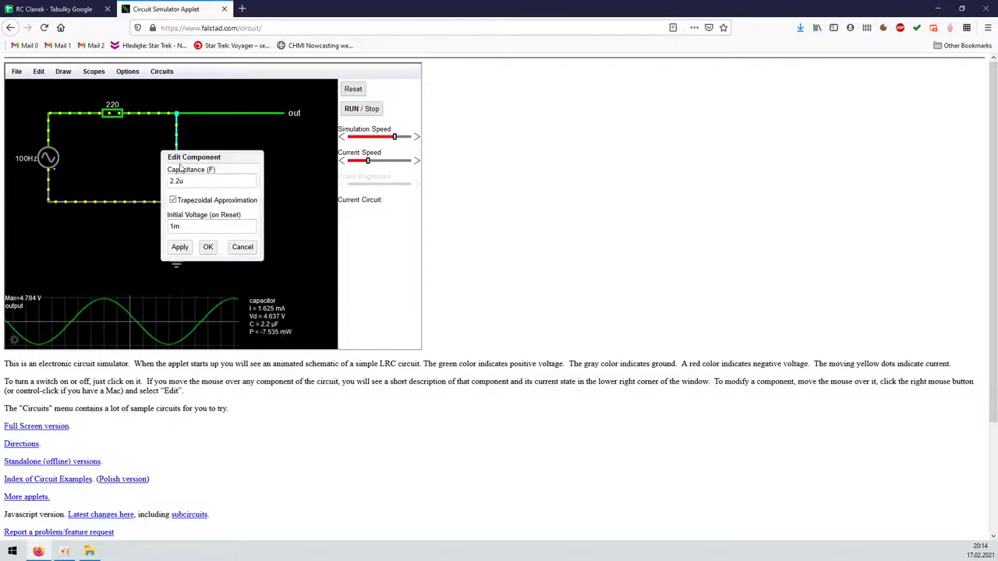
key("ctrl+a")
type("4.7u")
key("Return")
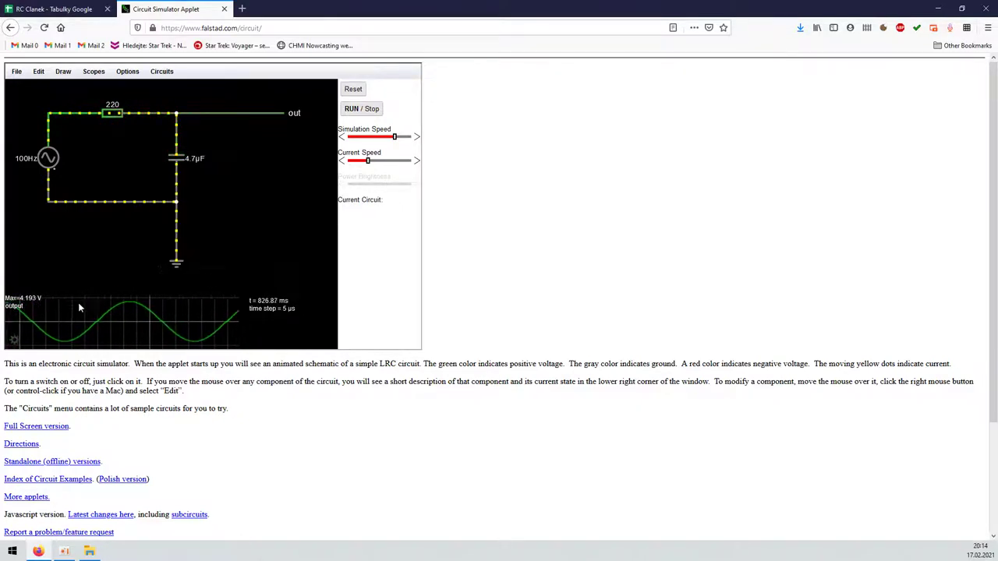
- Set the capacitor's capacitance to 7.2 µF
double_click(176, 160)
key("ctrl+a")
type("7.2u")
key("Return")
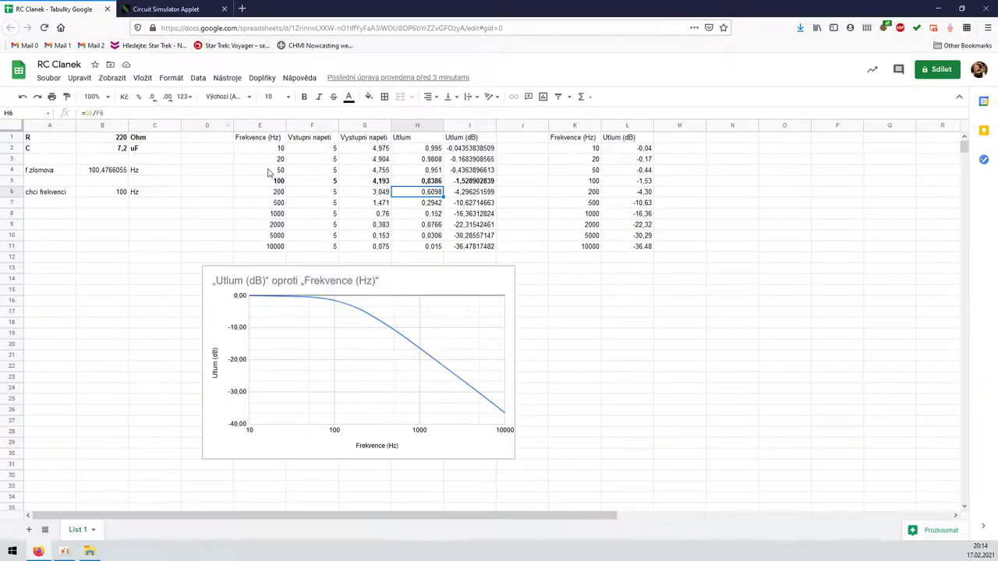
- Return to the spreadsheet and examine the 100 Hz row E5:I5, ending on the dB attenuation in I5
left_click(71, 10)
left_click(269, 182)
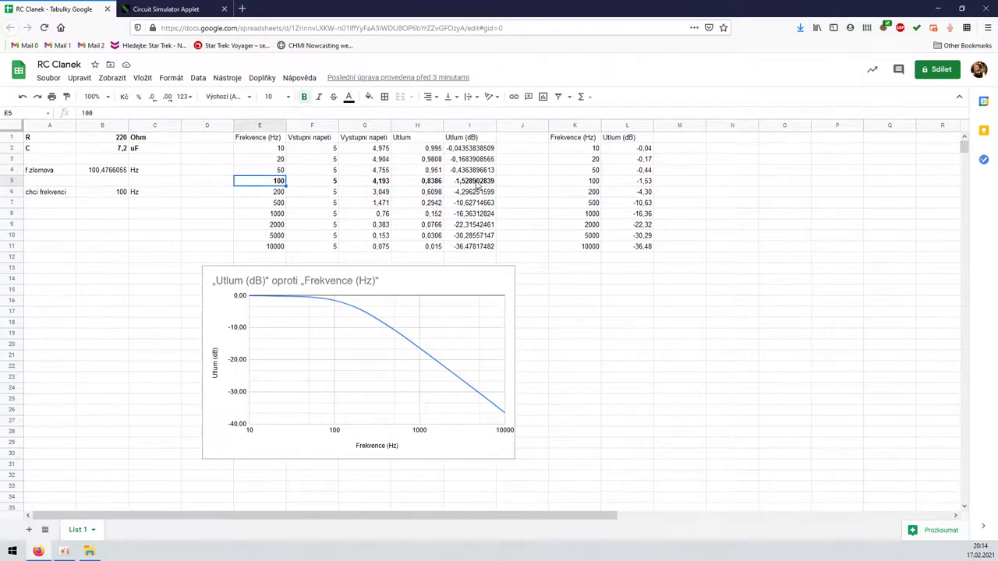
left_click(478, 186, "shift")
left_click(465, 185)
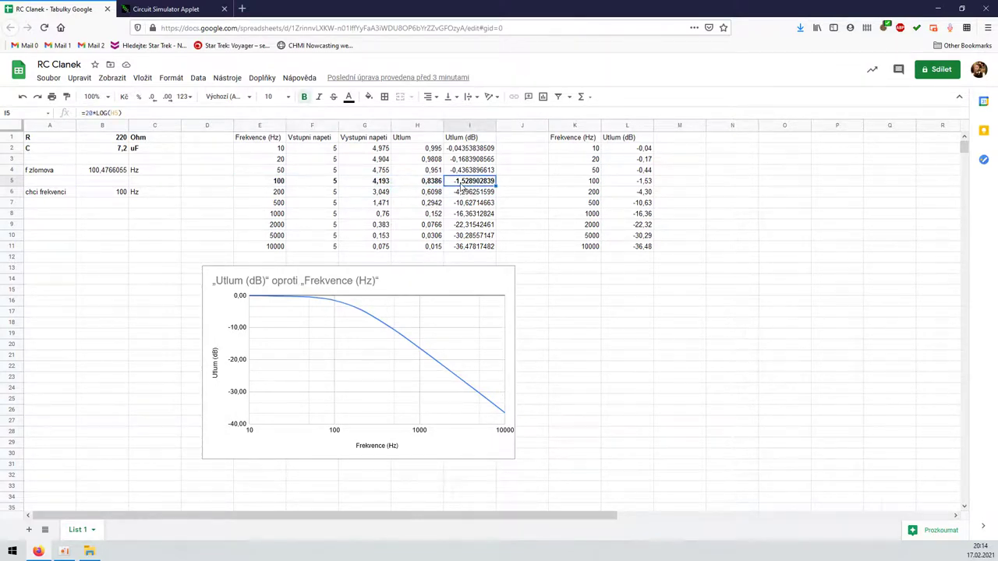